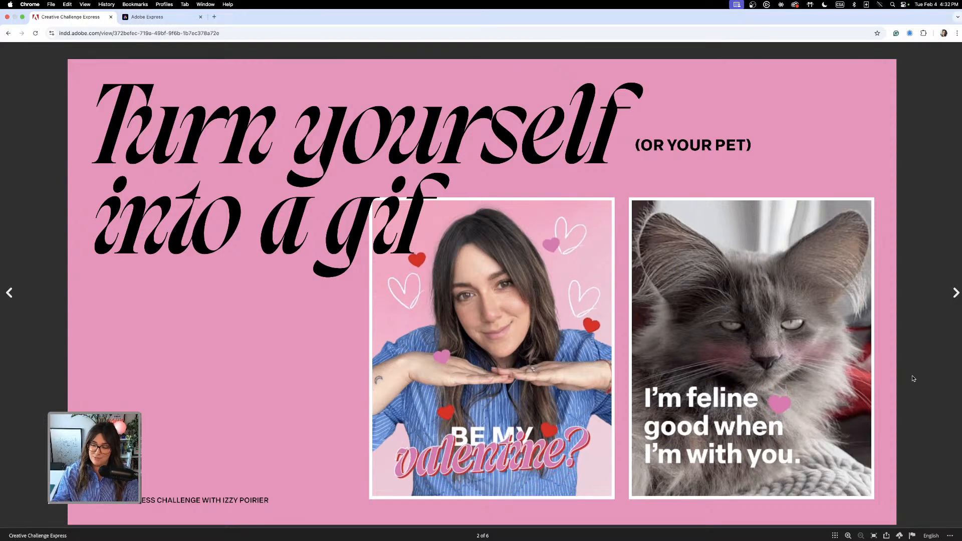
Step: Page through the challenge slides about taking photos of yourself or your pet, and switch to Adobe Express
left_click(956, 293)
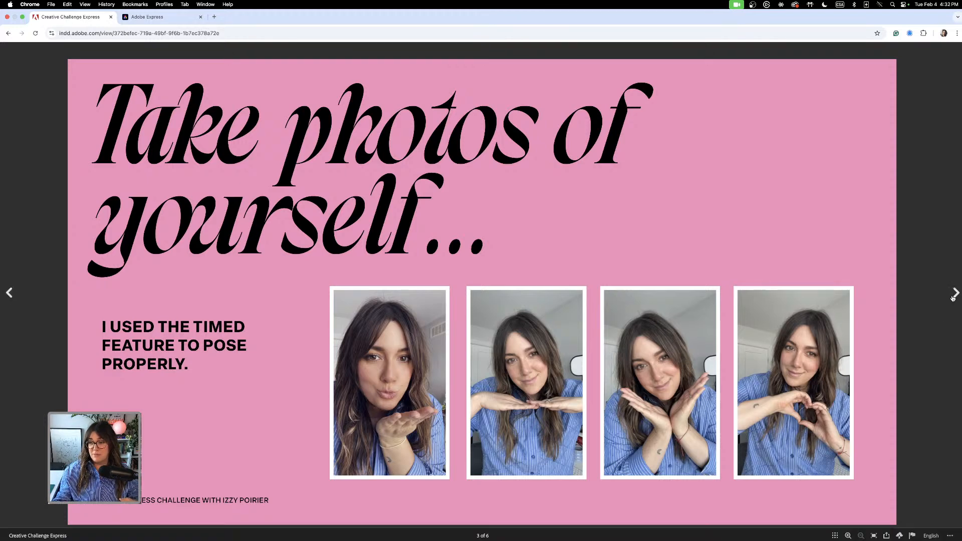
left_click(956, 296)
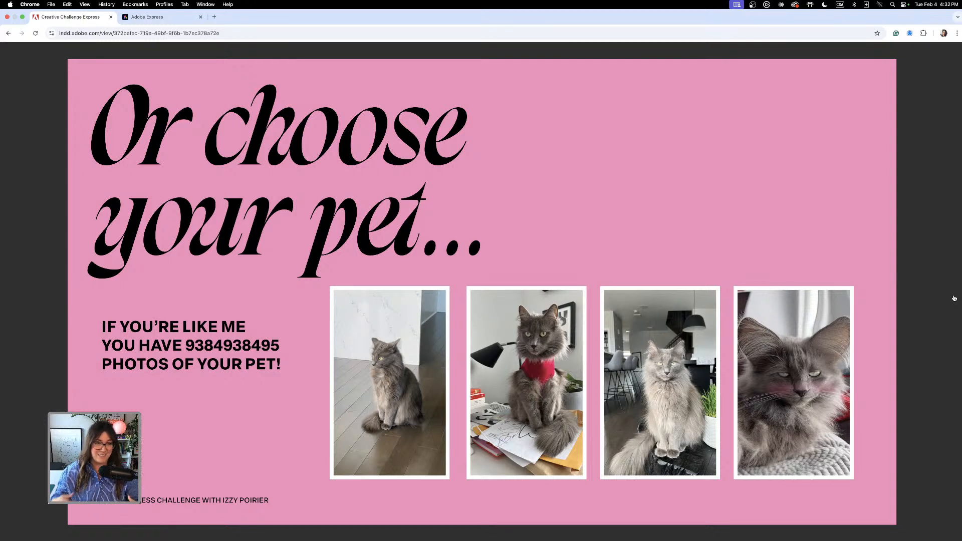
left_click(160, 22)
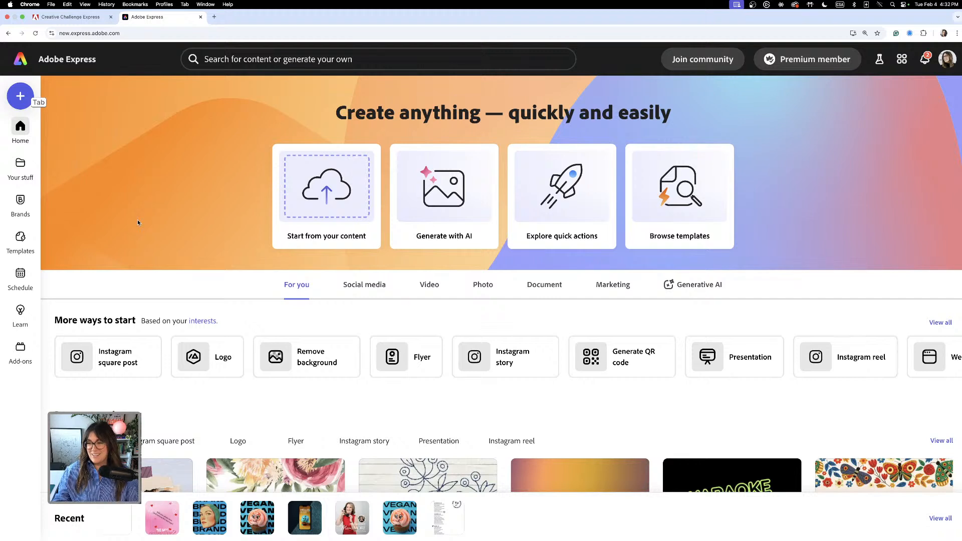
left_click(23, 103)
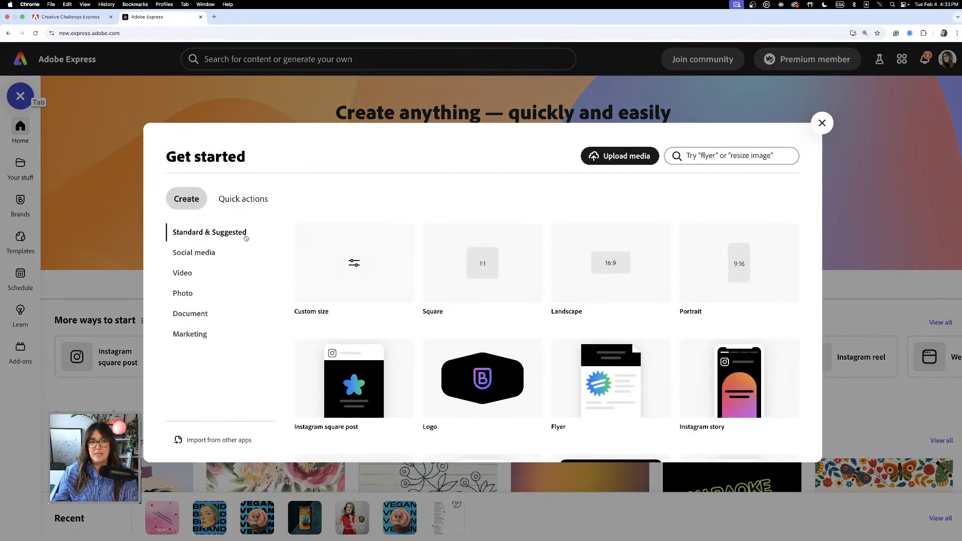
left_click(352, 274)
left_click(464, 259)
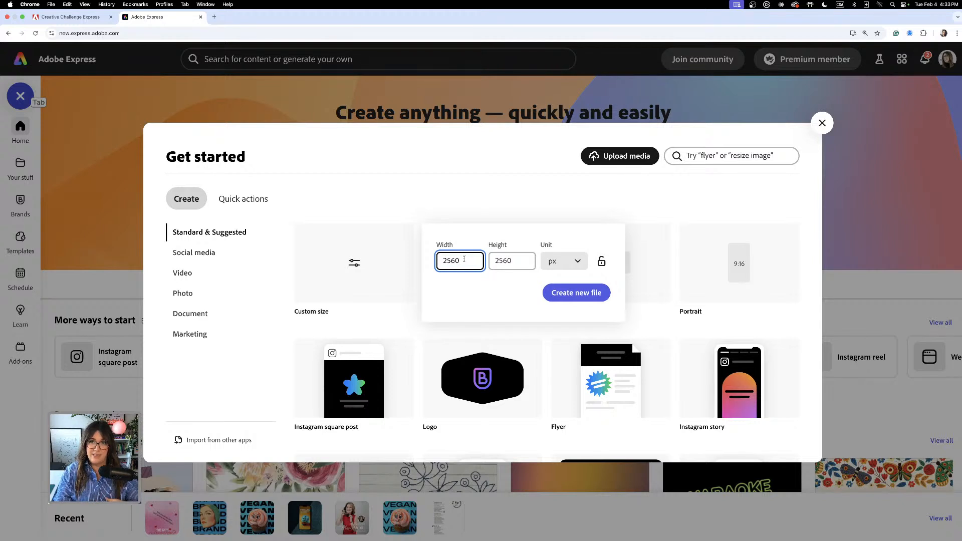
key("BackSpace")
key("BackSpace")
key("BackSpace")
key("BackSpace")
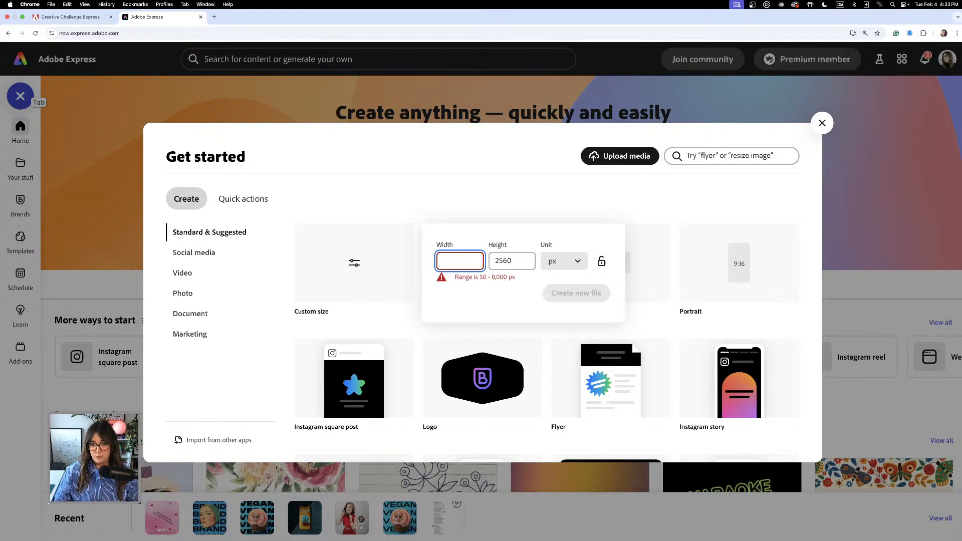
type("1080")
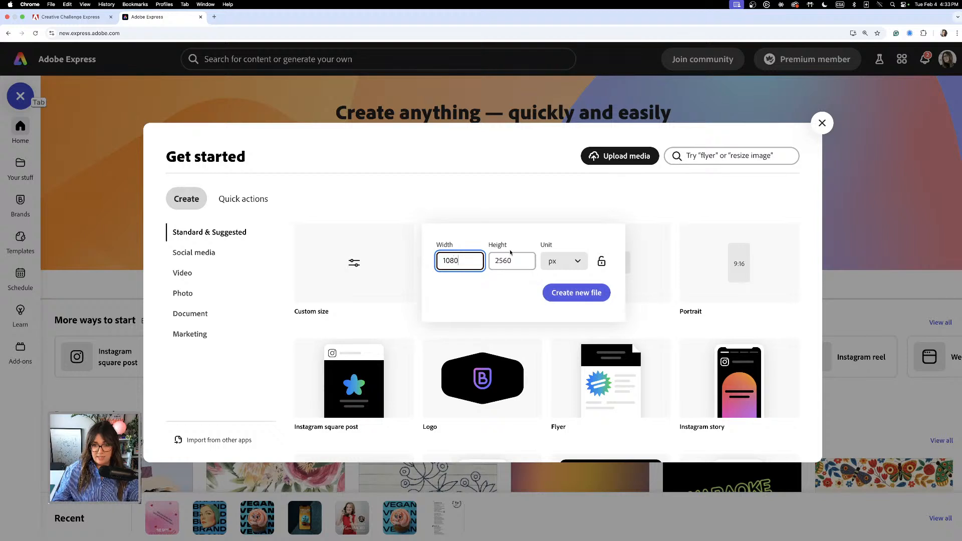
key("Tab")
type("1350")
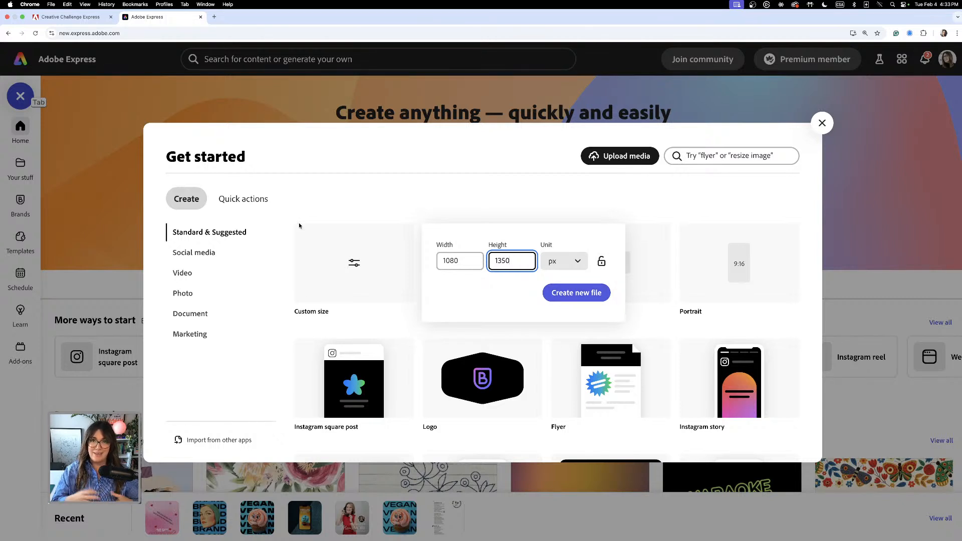
left_click(823, 132)
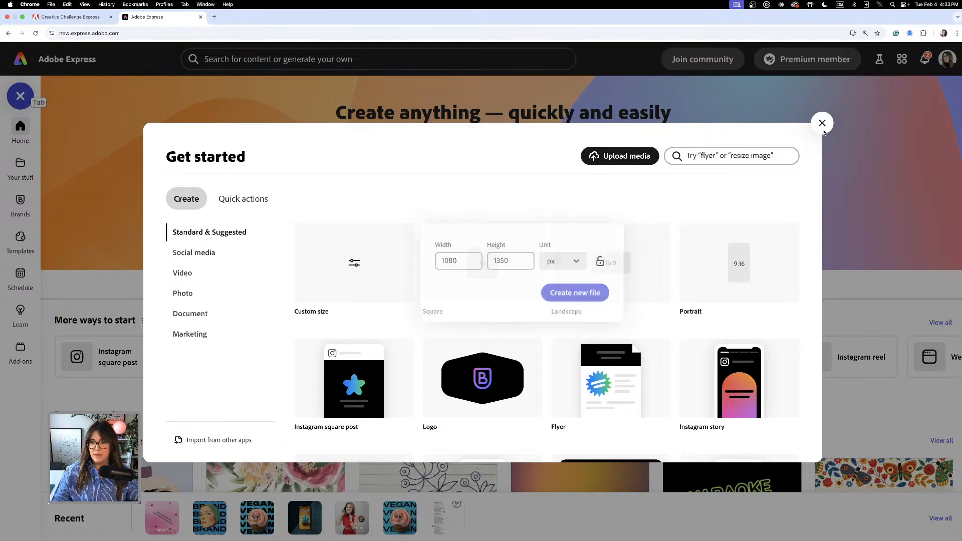
left_click(822, 124)
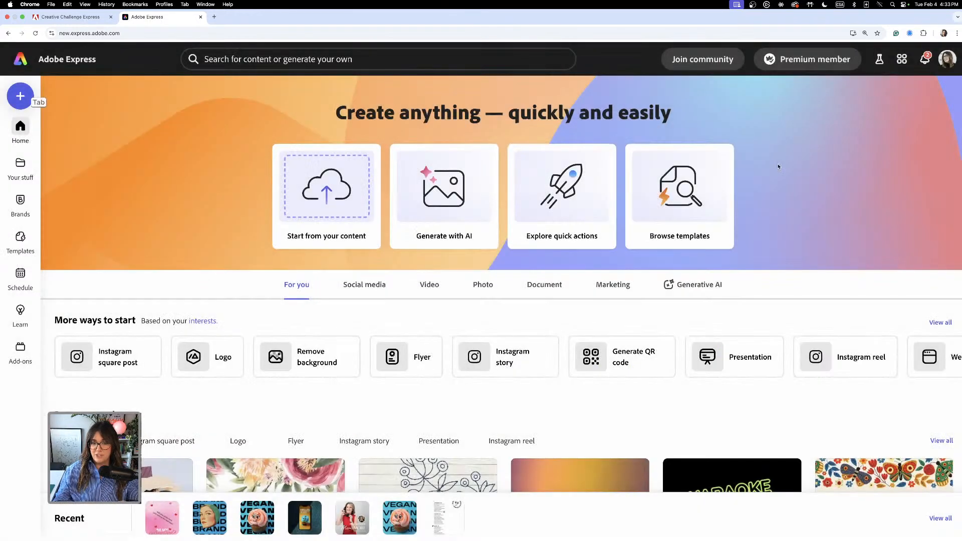
Step: Open the recent Heart Hands - GIF project and browse for an upload in the Week 1 photos folder on the Desktop
left_click(107, 524)
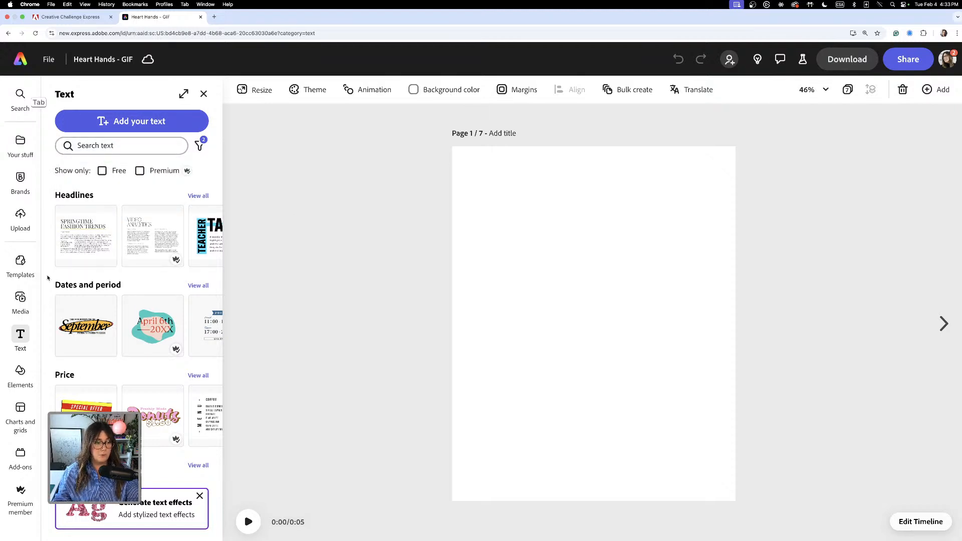
left_click(18, 221)
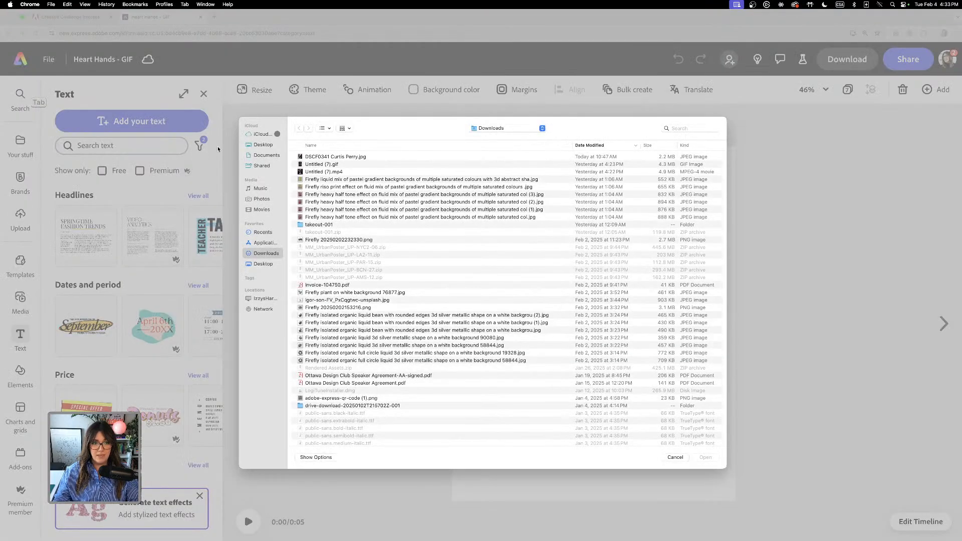
left_click(263, 145)
double_click(374, 233)
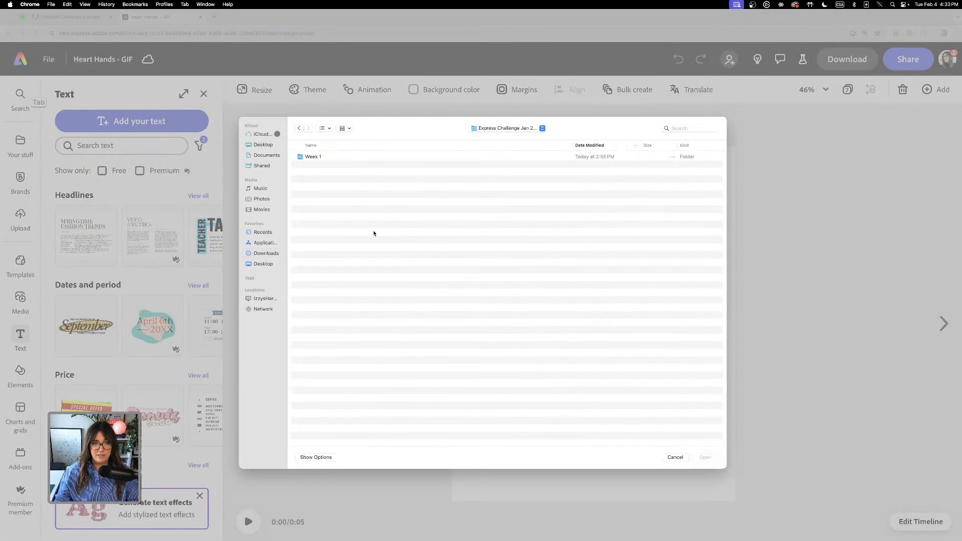
double_click(312, 157)
left_click(315, 188)
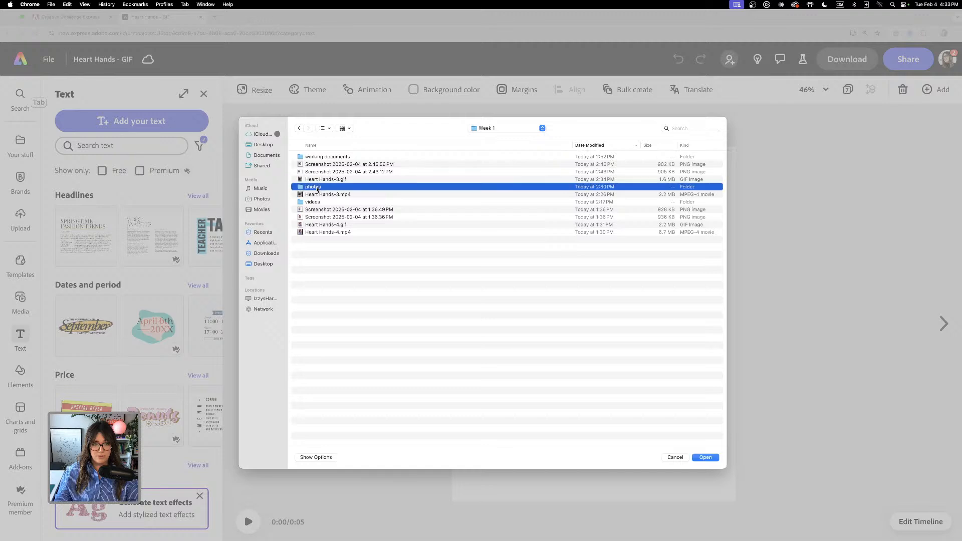
double_click(317, 188)
Step: Show the folder's files as thumbnails and upload IMG_3241.JPG to the blank first page
left_click(329, 129)
left_click(346, 157)
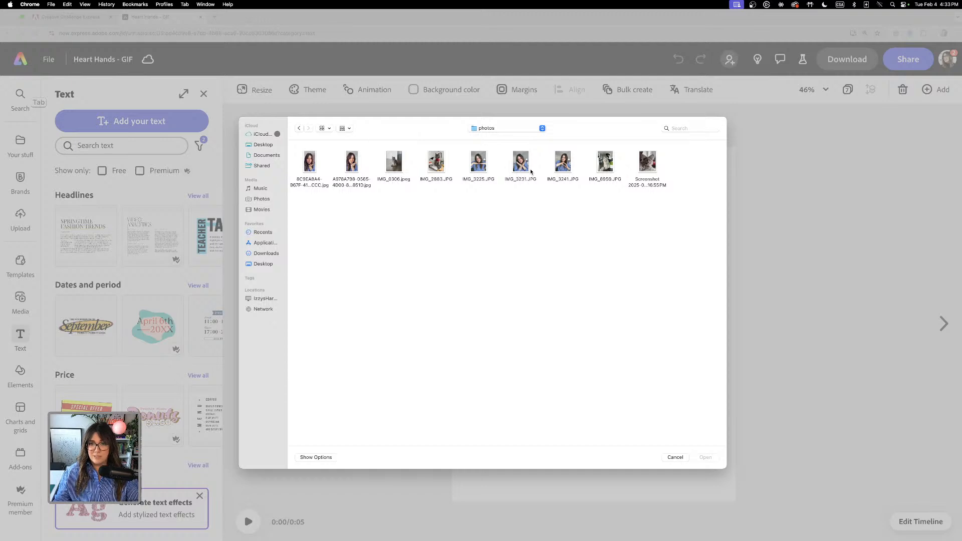
left_click(563, 164)
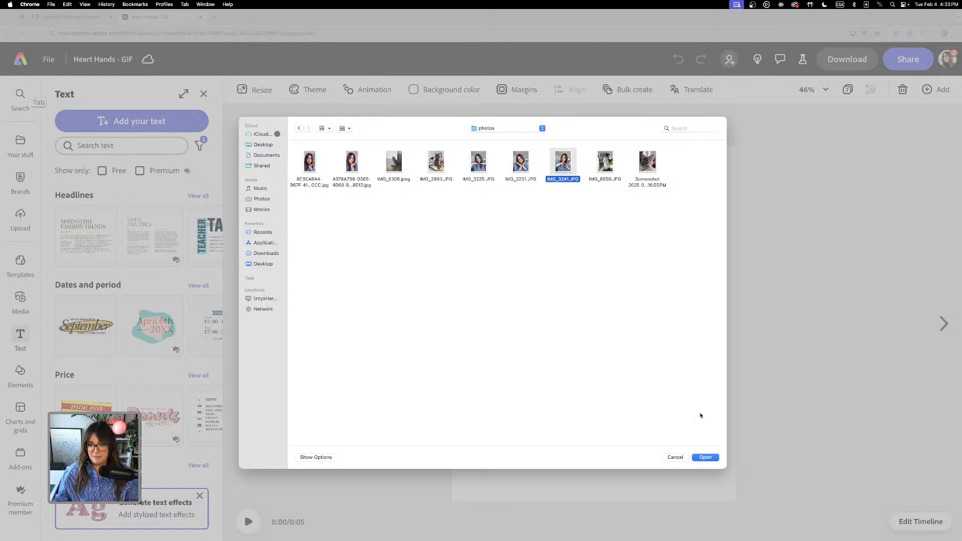
left_click(706, 458)
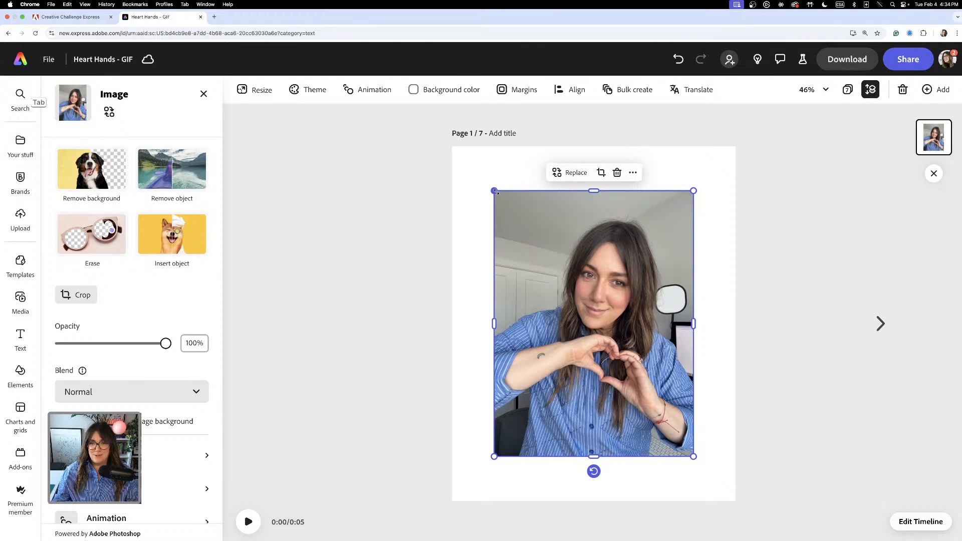
Step: Enlarge the heart-hands photo to span the full page width, remove its background and deselect it
left_click_drag(494, 191, 443, 144)
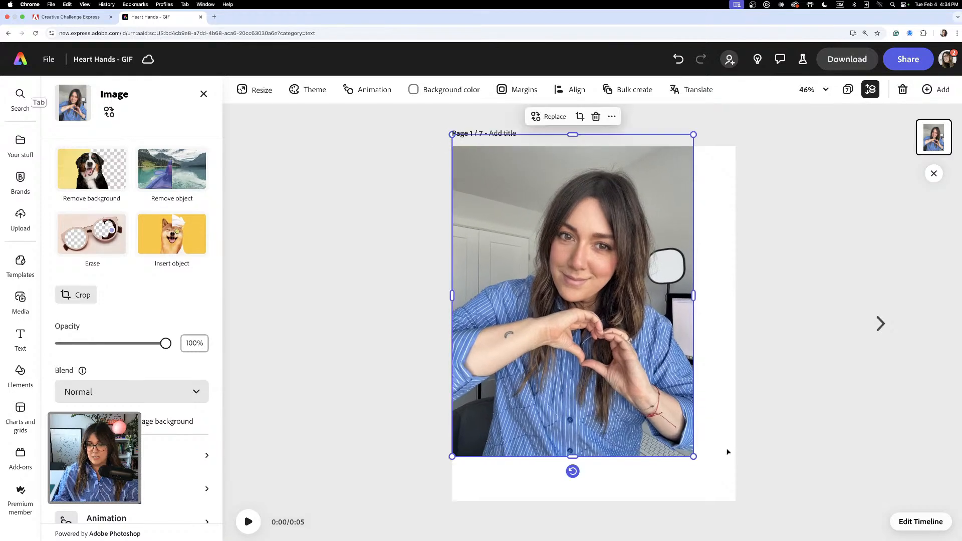
left_click_drag(695, 457, 744, 506)
left_click_drag(649, 400, 664, 383)
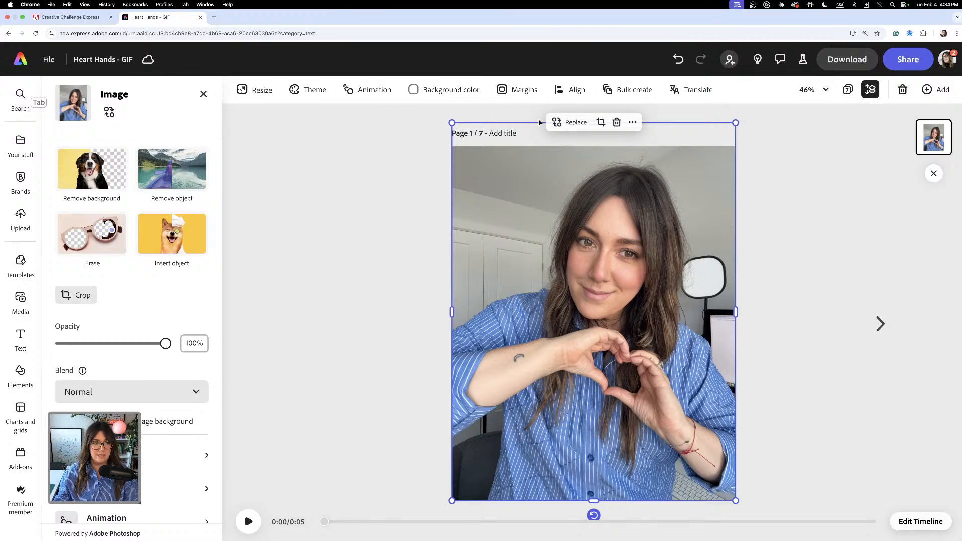
left_click(68, 179)
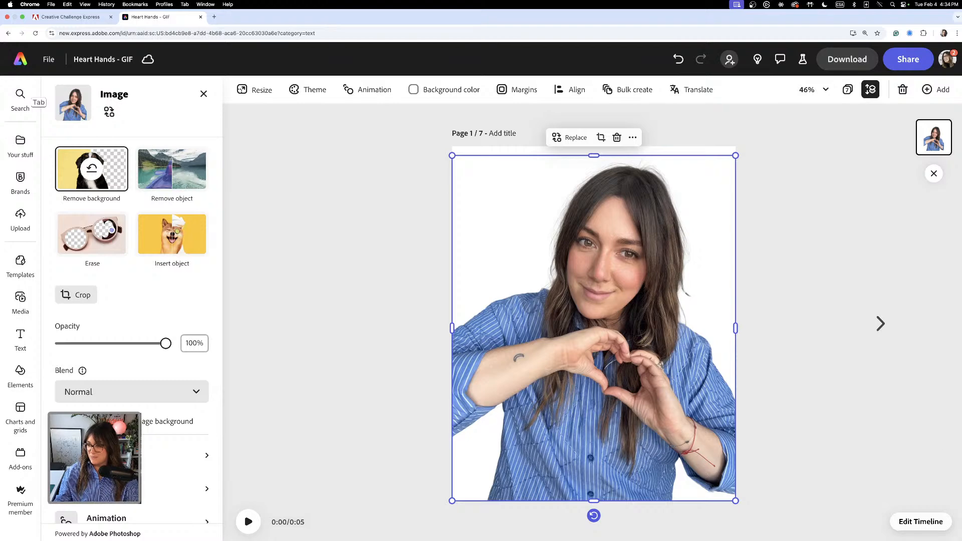
left_click(354, 311)
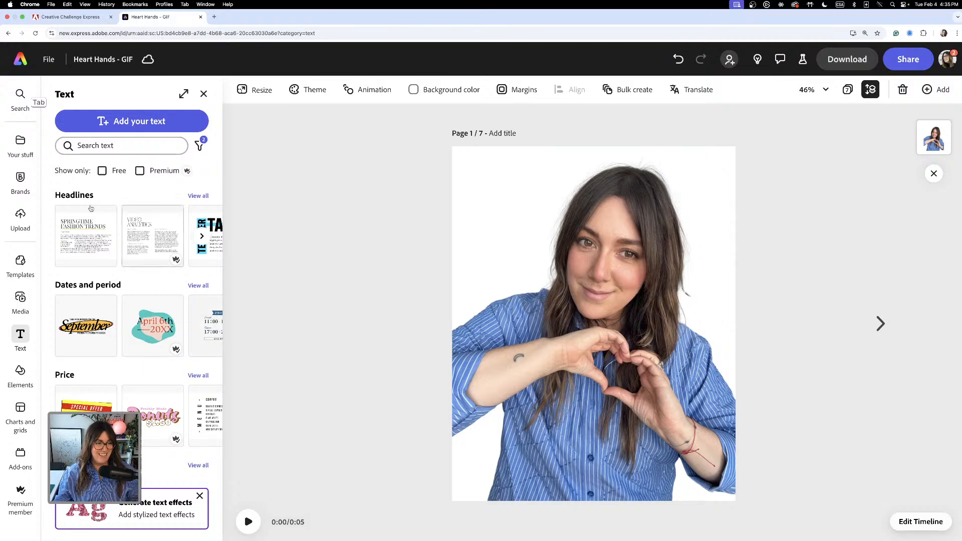
Step: Search the stock photos in the media library for "pink background"
mouse_move(20, 422)
mouse_move(33, 380)
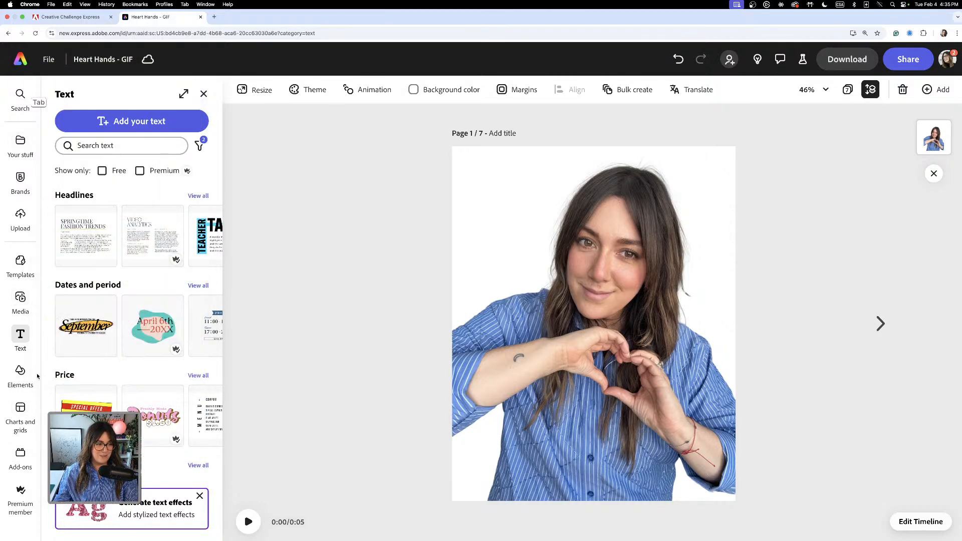
left_click(20, 300)
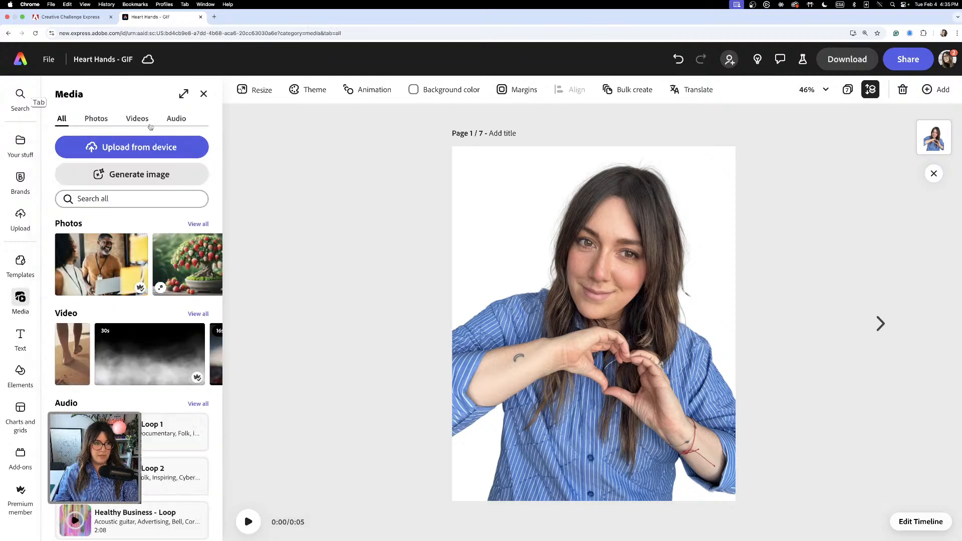
left_click(96, 120)
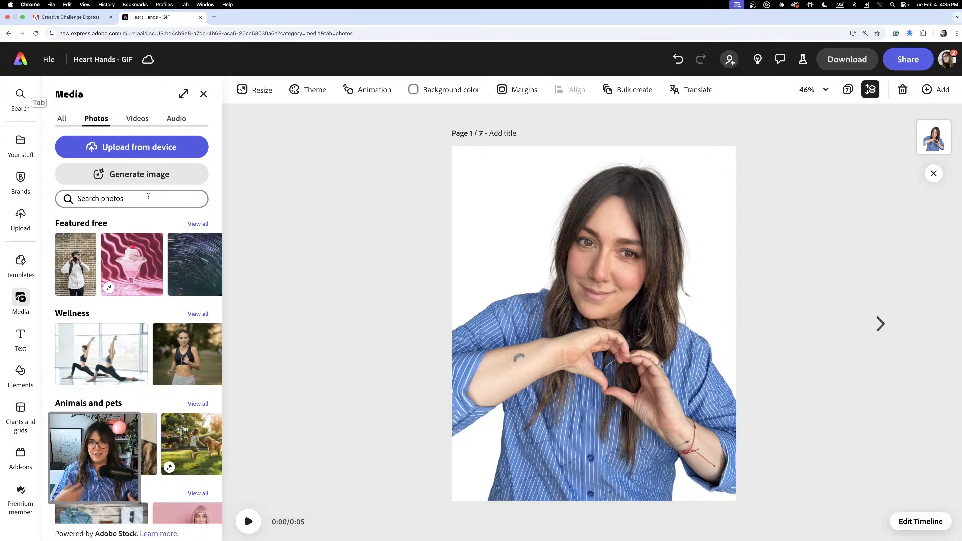
left_click(149, 198)
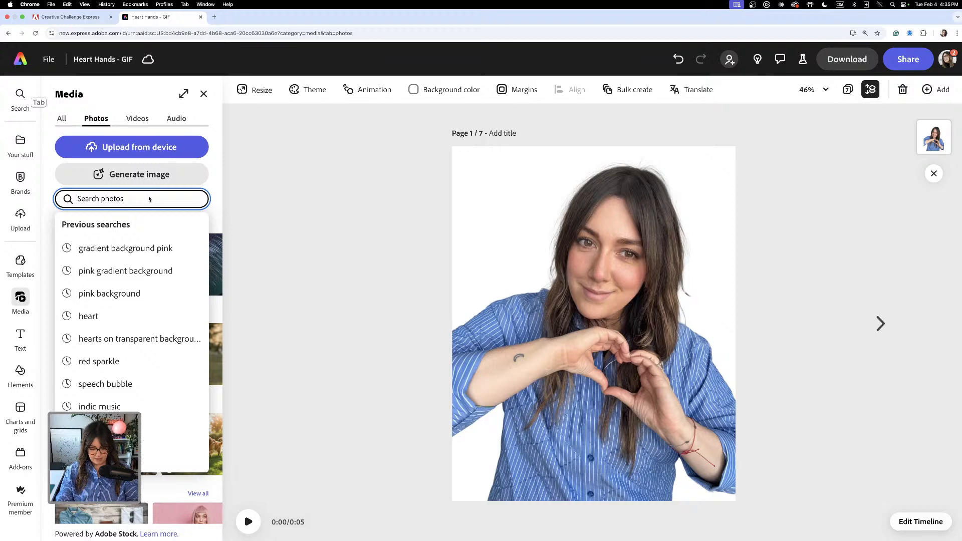
type("pink")
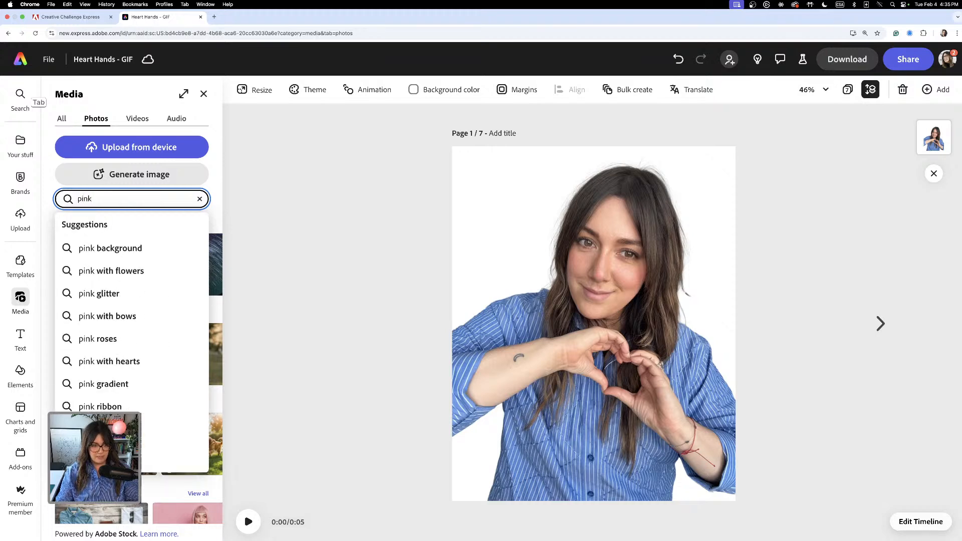
left_click(156, 246)
Step: Try to refine the stock photo search to "pink grandiant background"
left_click(95, 198)
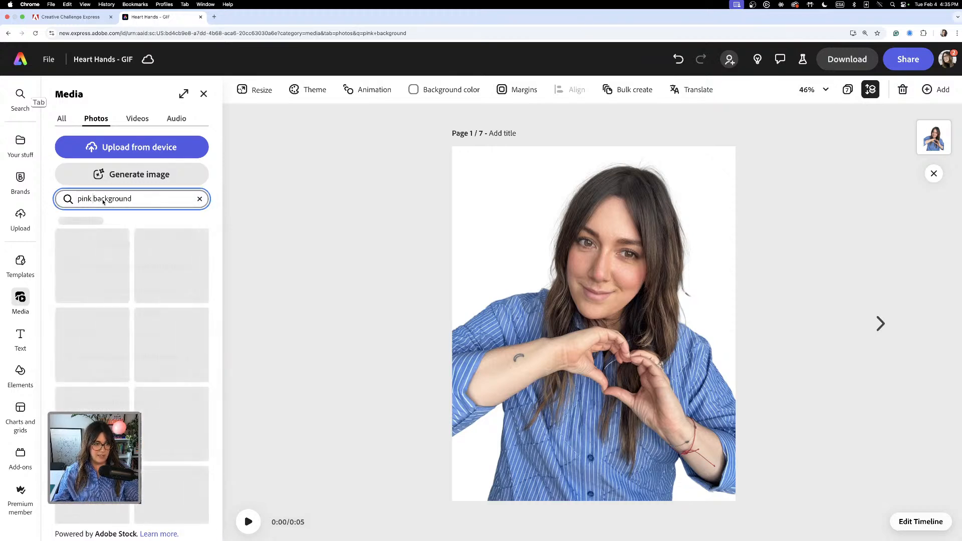
type("grand")
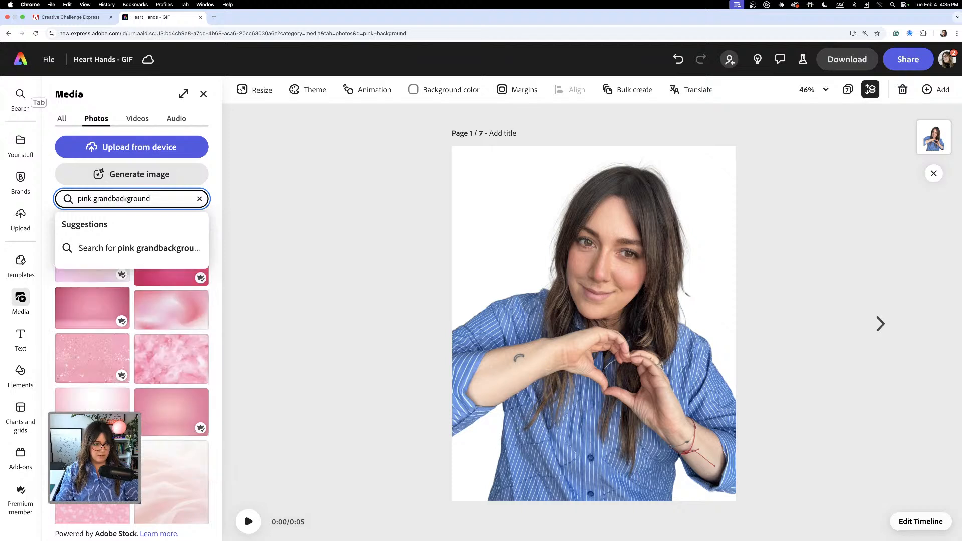
type("ient")
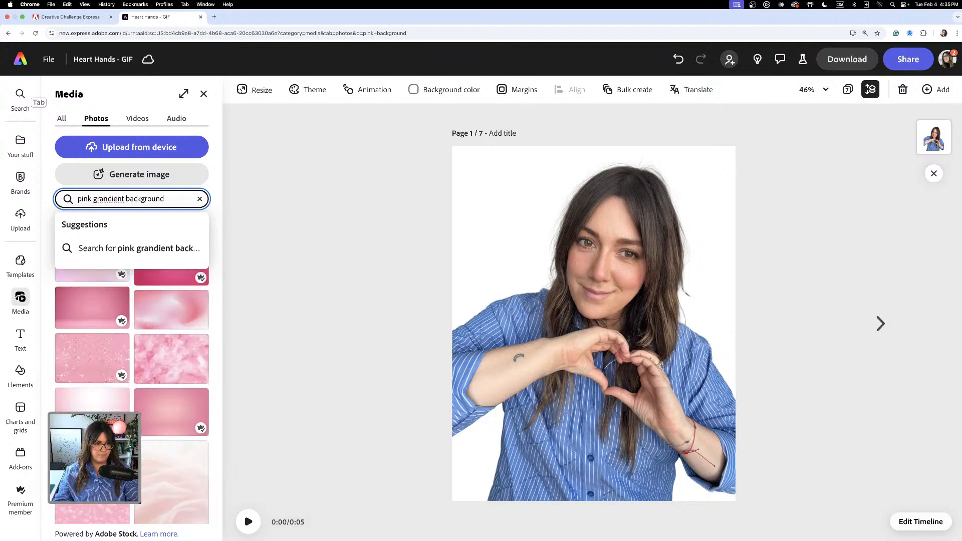
left_click_drag(78, 199, 117, 199)
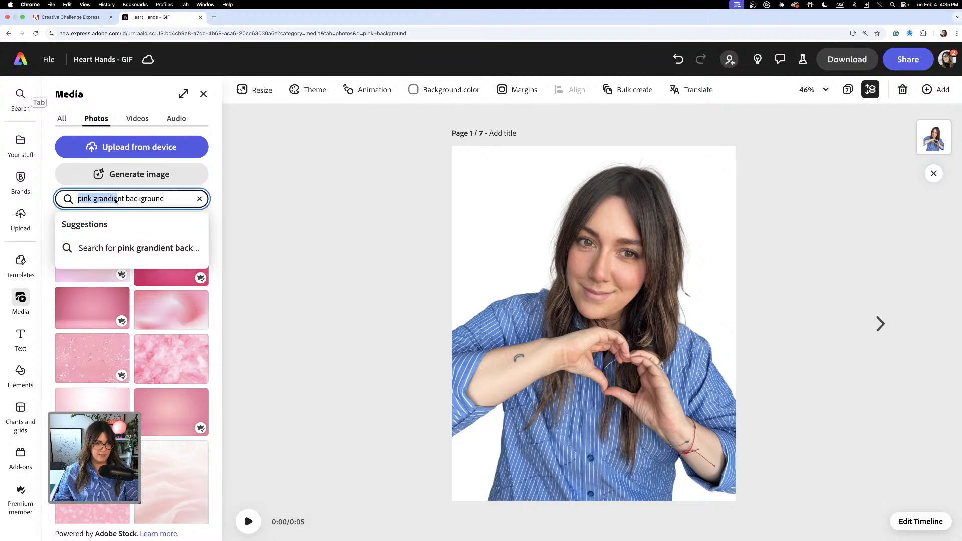
left_click(117, 199)
key("BackSpace")
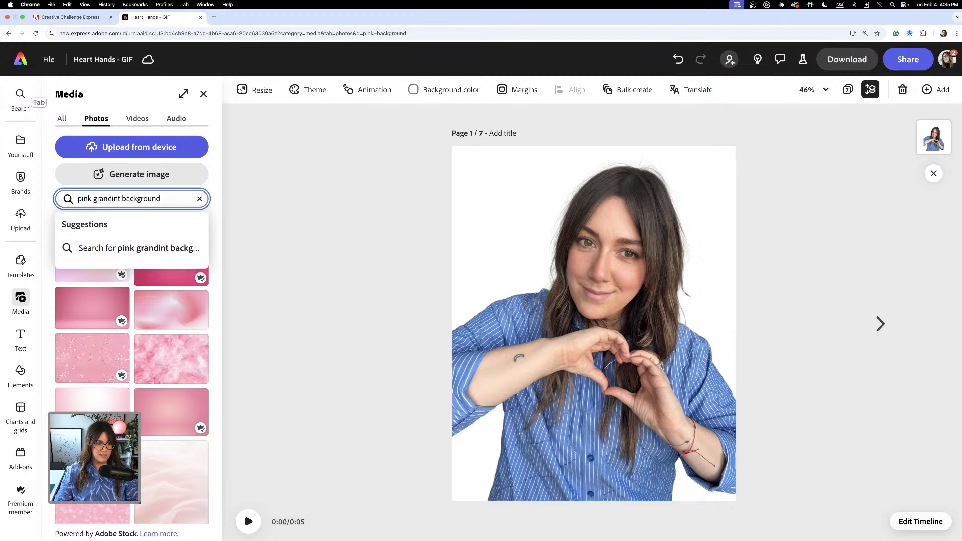
type("a")
key("Return")
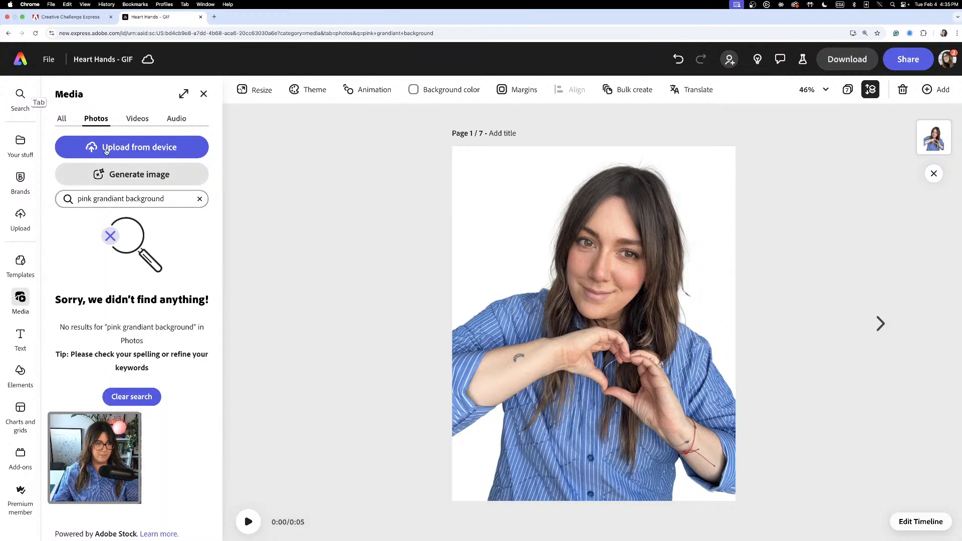
Step: Correct the stock photo search to "pink gradient background"
left_click(104, 197)
left_click_drag(124, 199, 78, 200)
key("BackSpace")
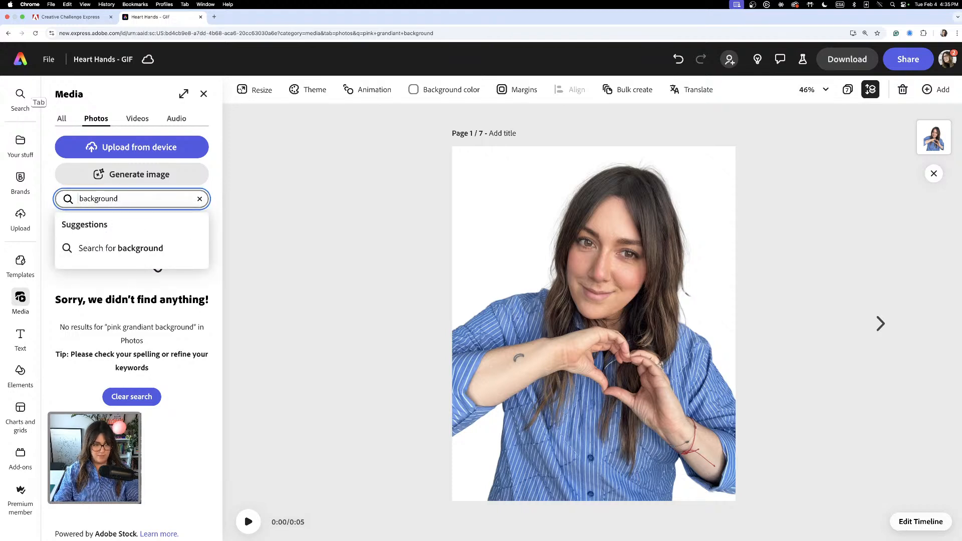
type("pink")
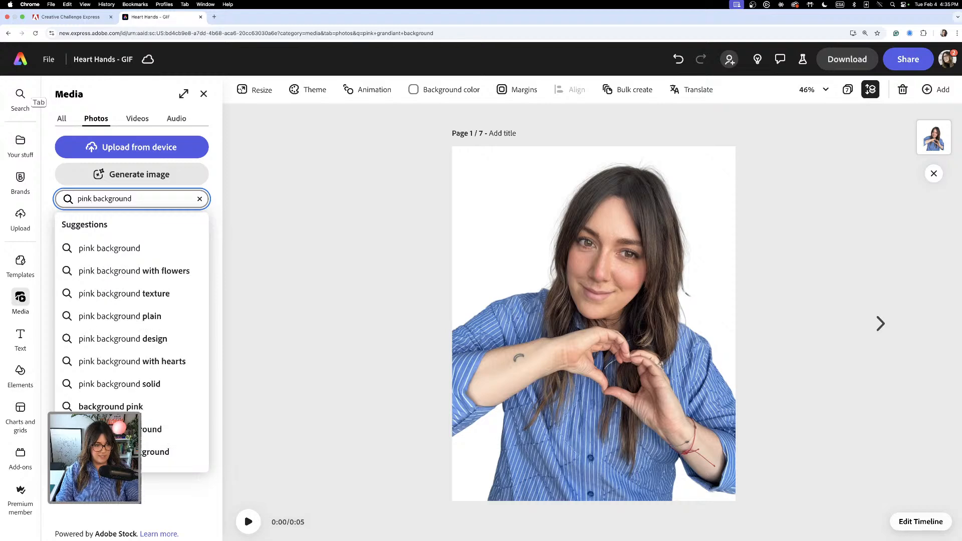
type(" gr")
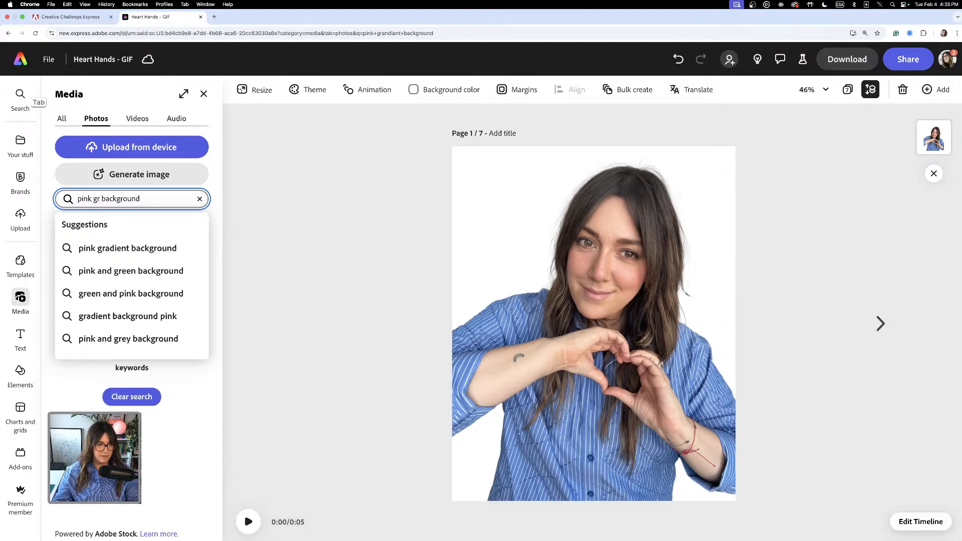
left_click(137, 249)
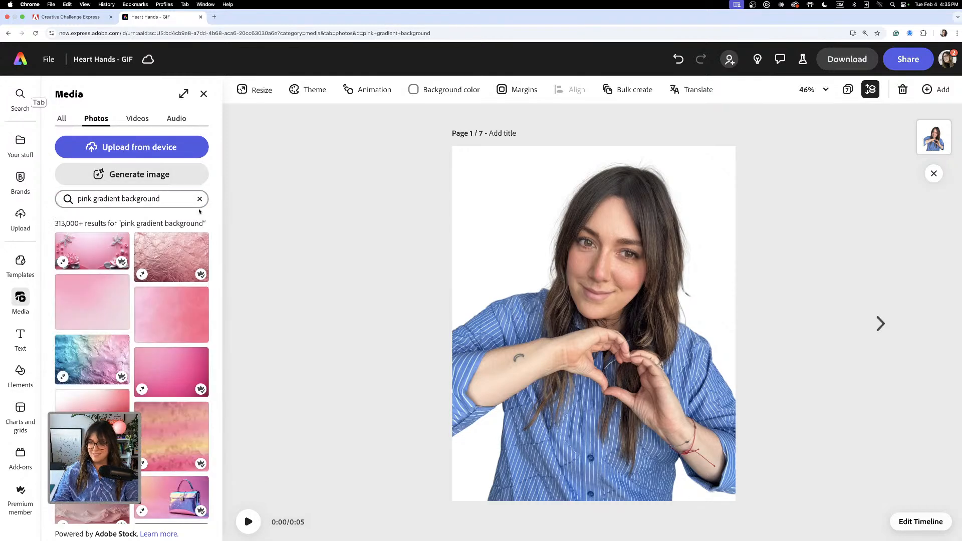
Step: Choose a plain, smooth pink gradient photo from the search results and add it to the page
scroll(193, 318, "down", 3)
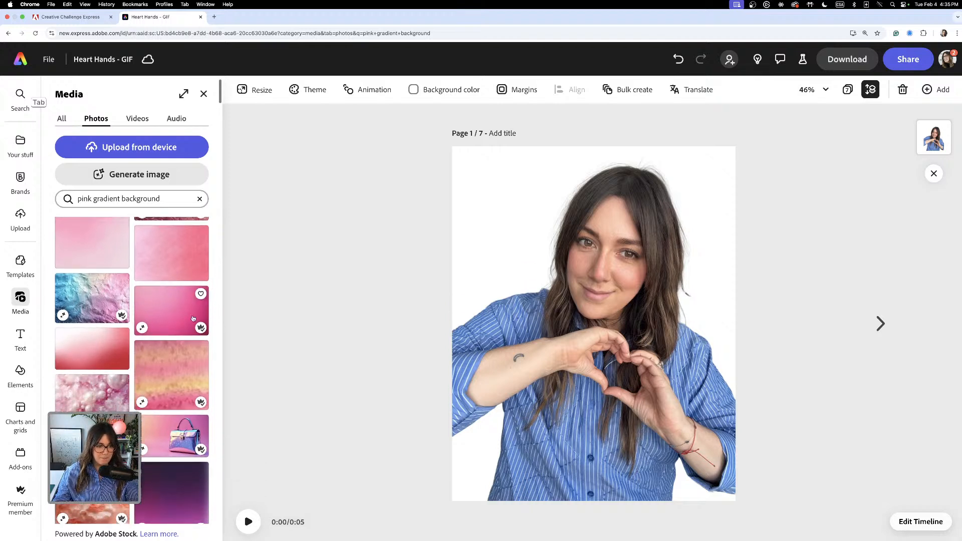
scroll(173, 310, "down", 5)
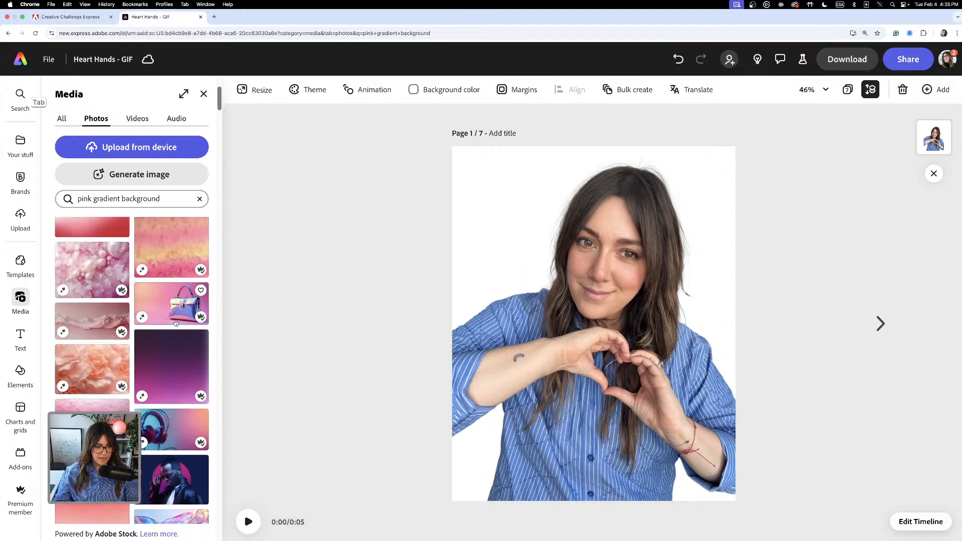
scroll(176, 324, "up", 3)
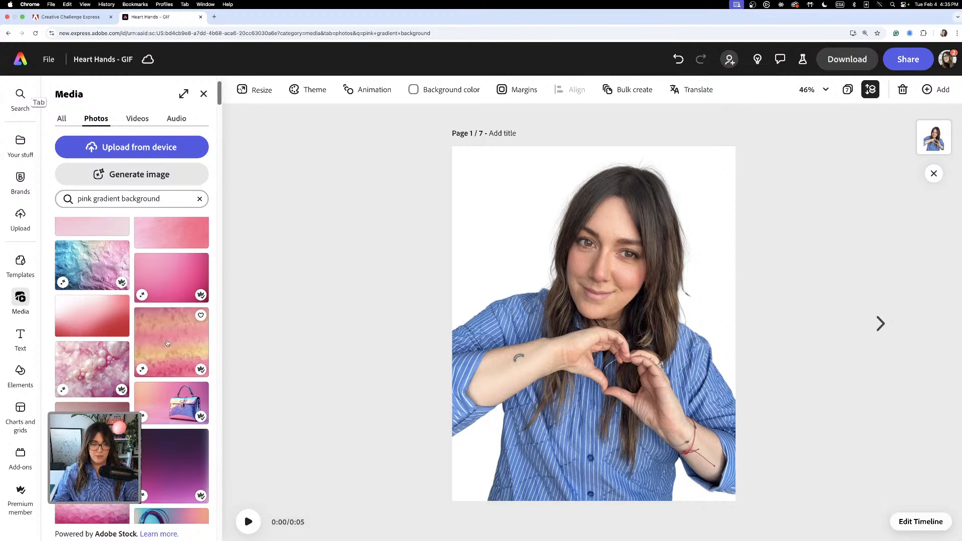
scroll(164, 345, "down", 2)
scroll(164, 347, "down", 10)
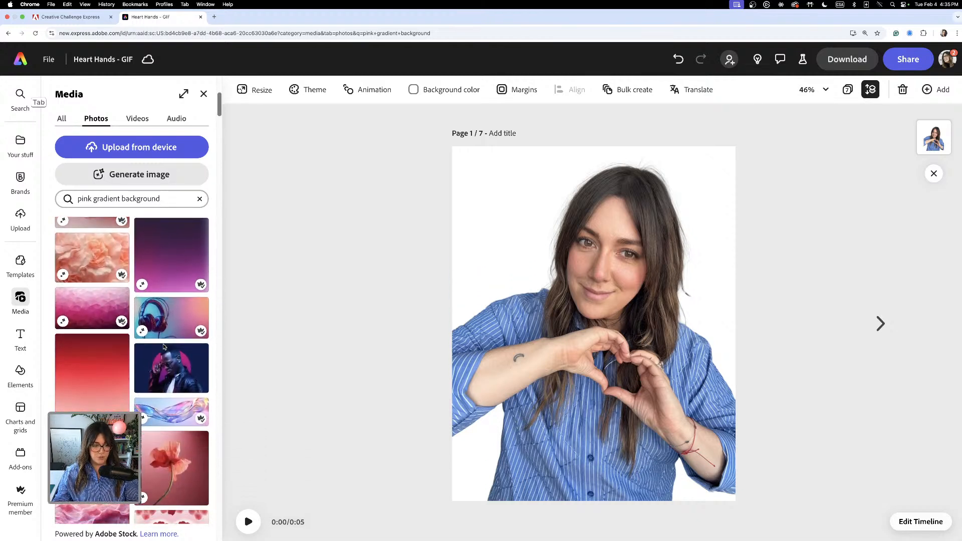
scroll(164, 347, "down", 12)
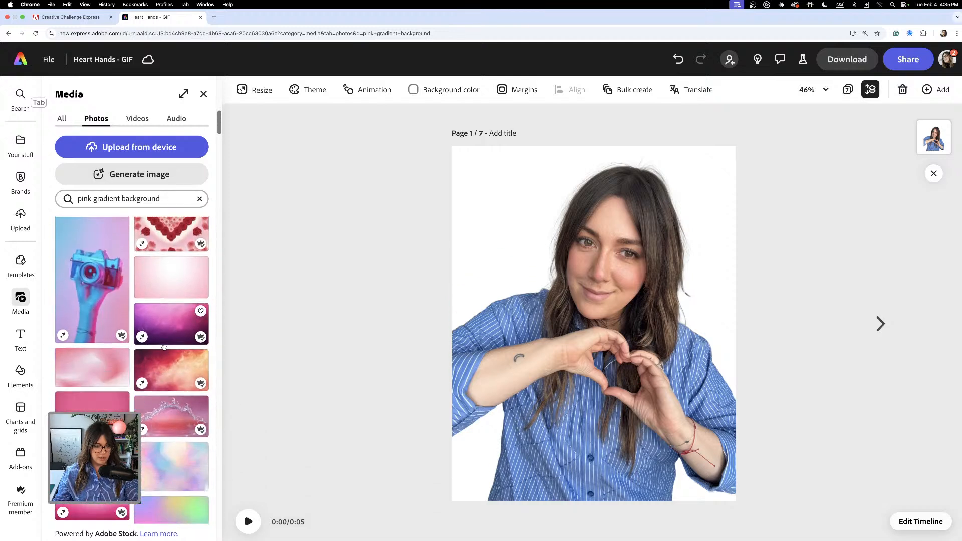
scroll(111, 343, "down", 3)
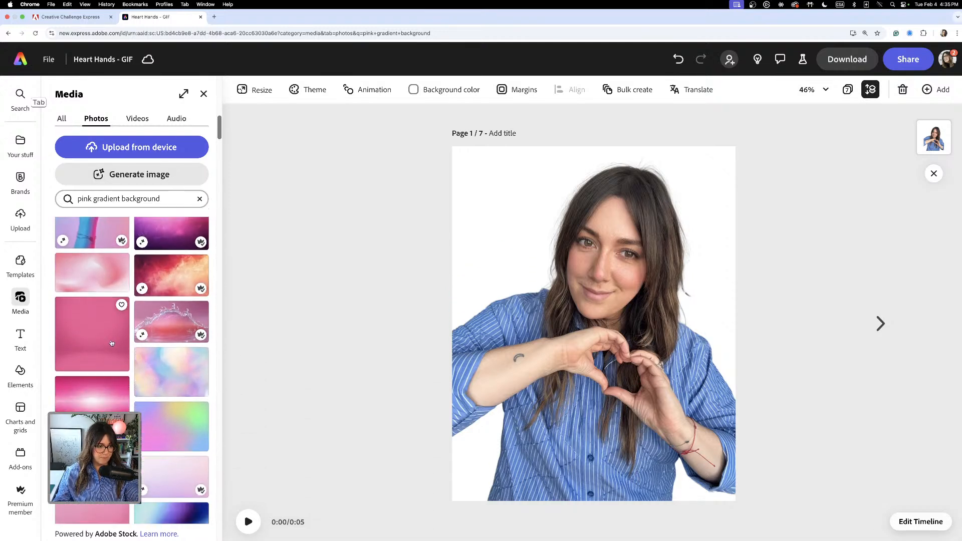
left_click(111, 344)
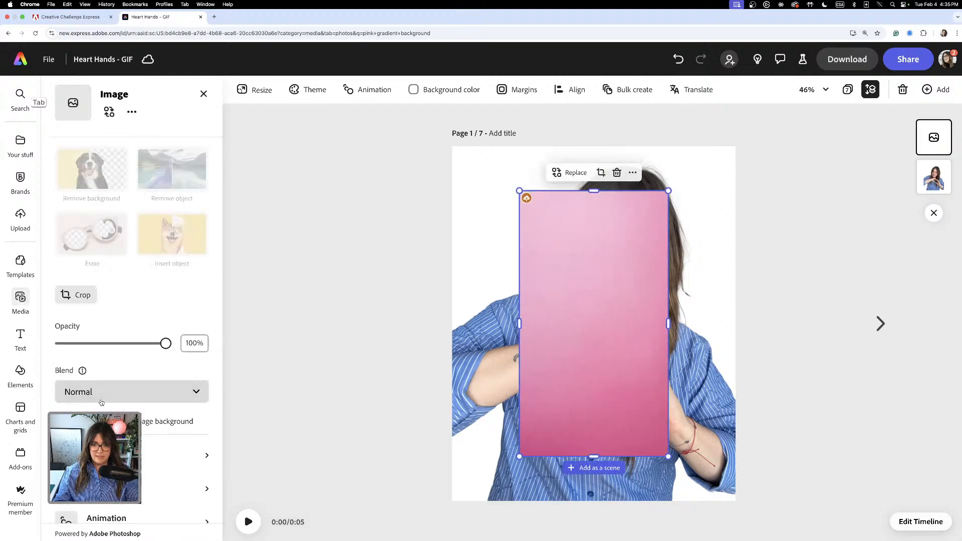
Step: Move and enlarge the pink gradient photo until it covers the entire page
left_click_drag(542, 311, 494, 232)
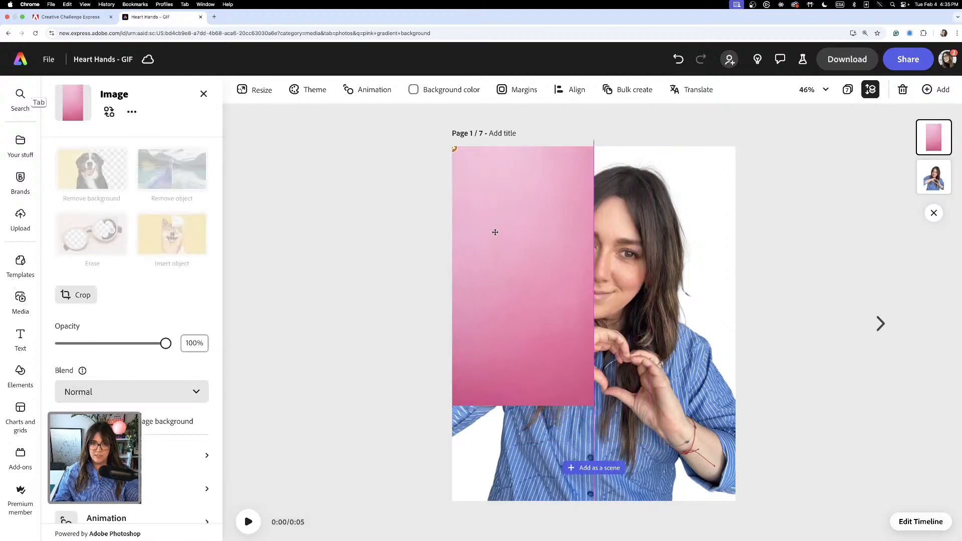
left_click_drag(595, 404, 728, 497)
key("super+minus")
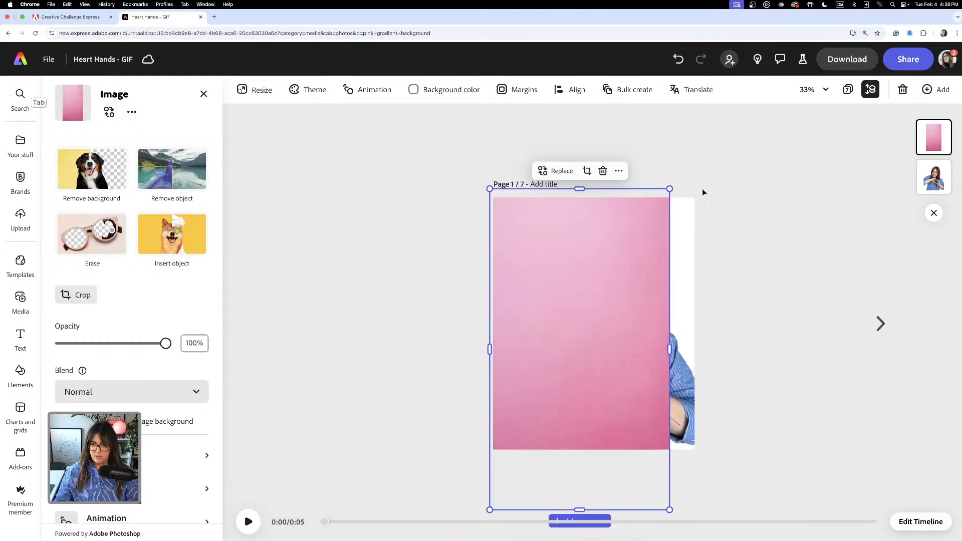
left_click_drag(670, 188, 723, 153)
left_click_drag(601, 296, 601, 289)
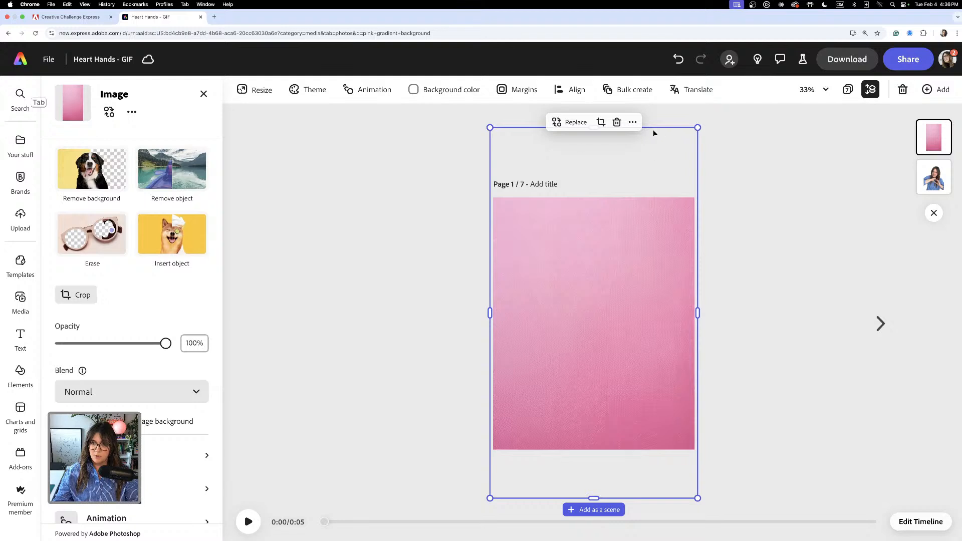
Step: Crop the pink gradient photo's lower and upper edges to just outside the page and deselect it
left_click_drag(593, 498, 594, 456)
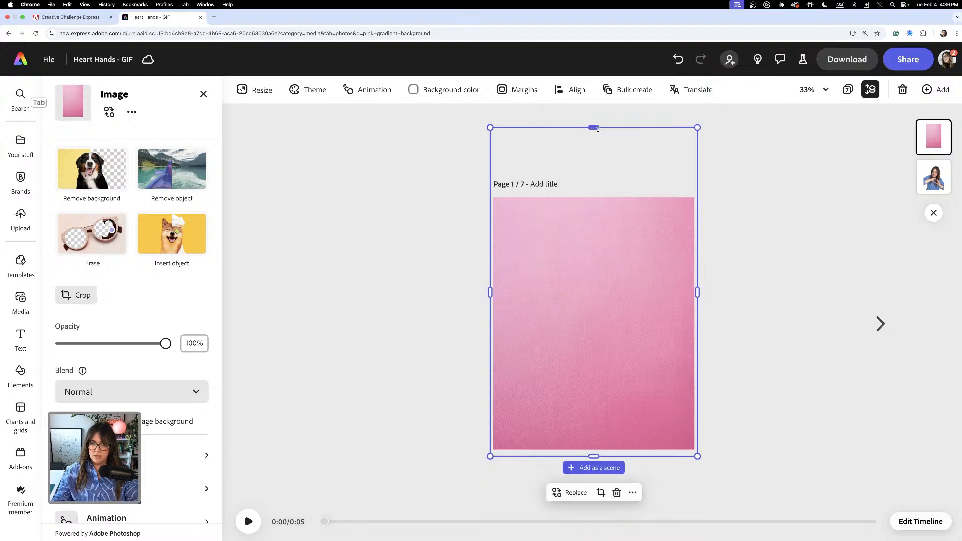
left_click_drag(593, 127, 591, 195)
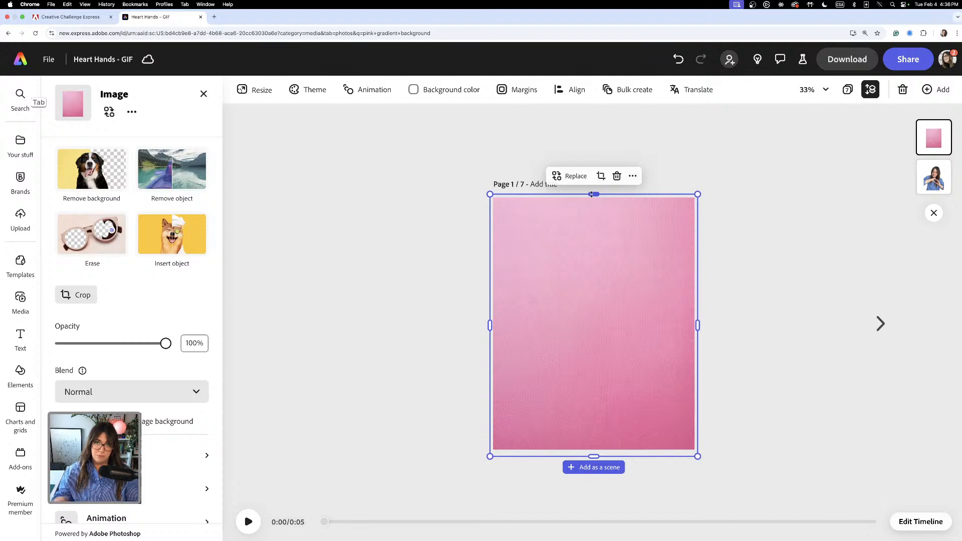
left_click(778, 248)
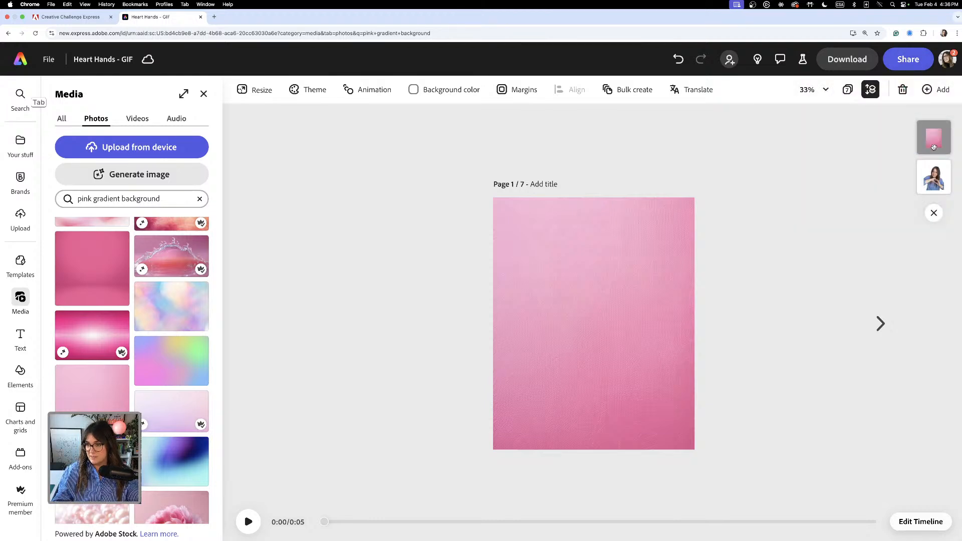
Step: Place the pink gradient layer behind the heart-hands portrait and lock it
left_click_drag(934, 139, 932, 187)
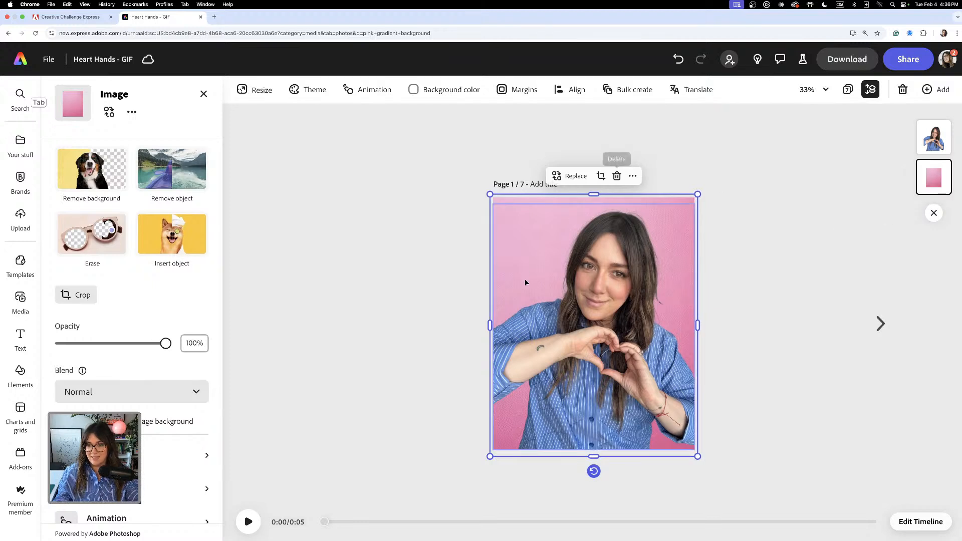
left_click(633, 176)
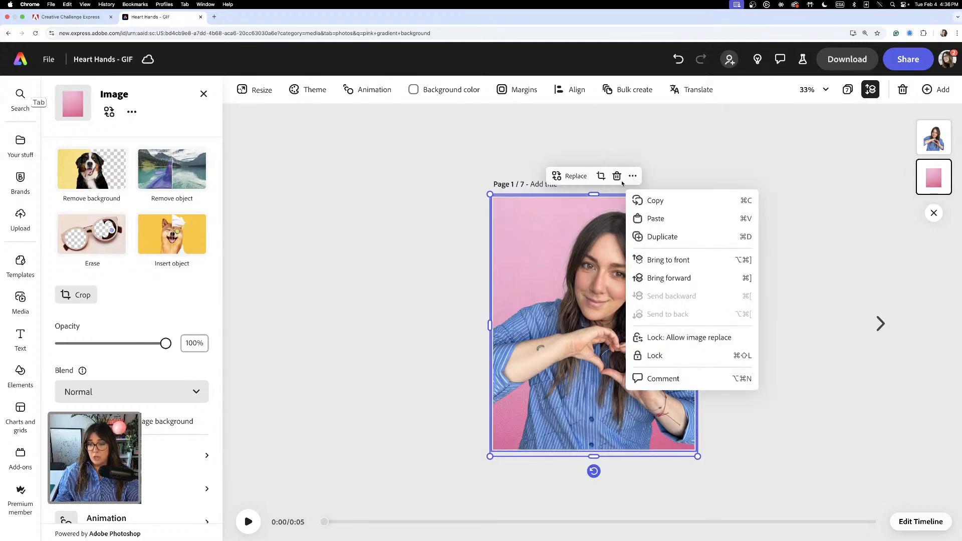
left_click(662, 358)
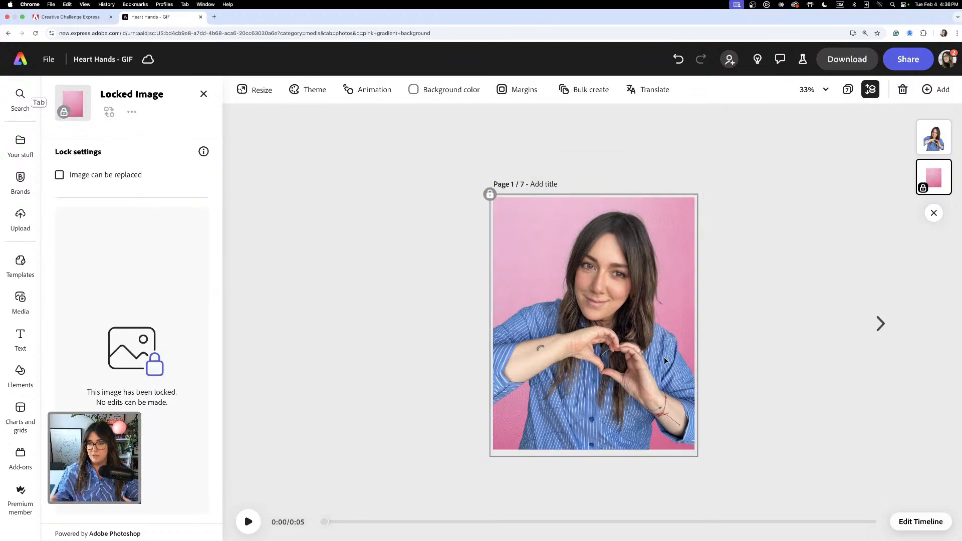
Step: Lock the heart-hands portrait as well and deselect it
left_click(551, 230)
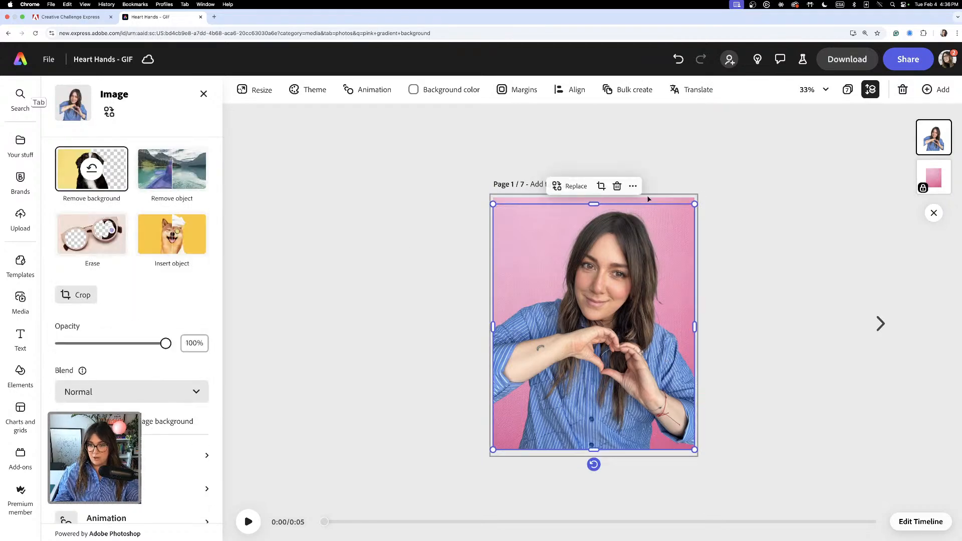
left_click(633, 187)
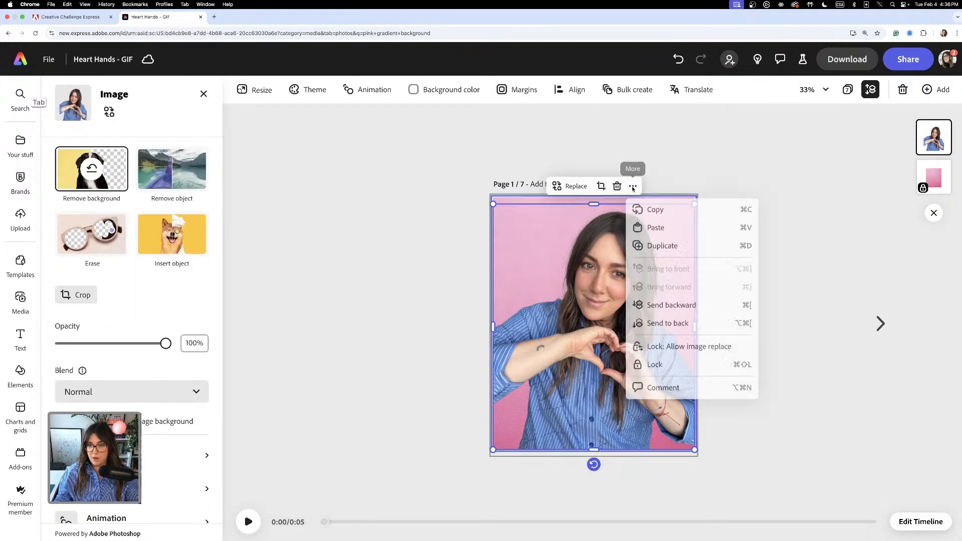
left_click(672, 369)
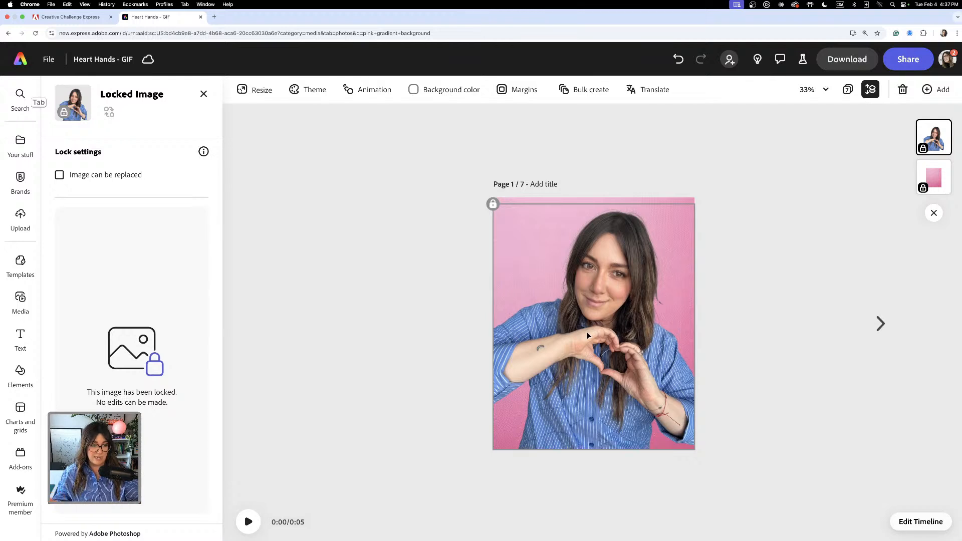
left_click(419, 263)
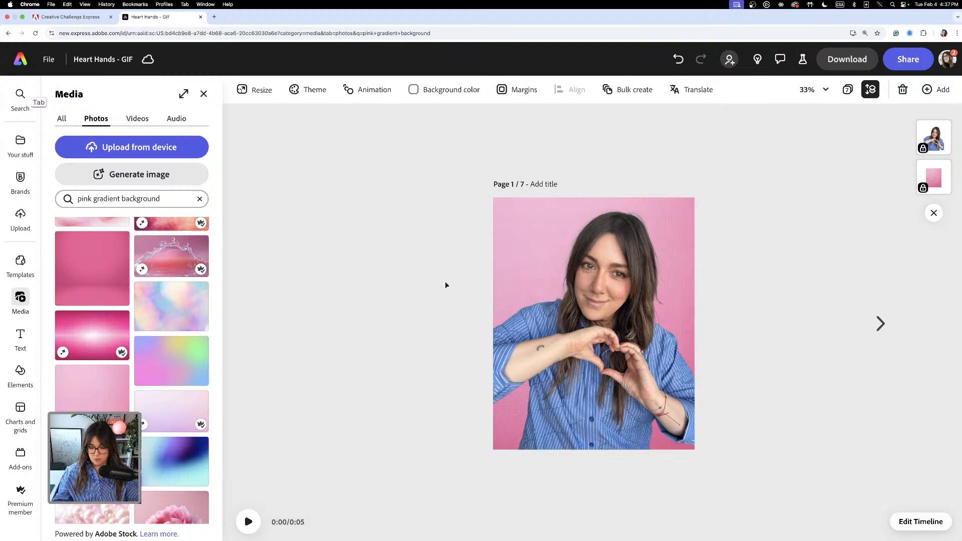
Step: Add a new text box to the first page
key("super+equal")
scroll(357, 314, "down", 1)
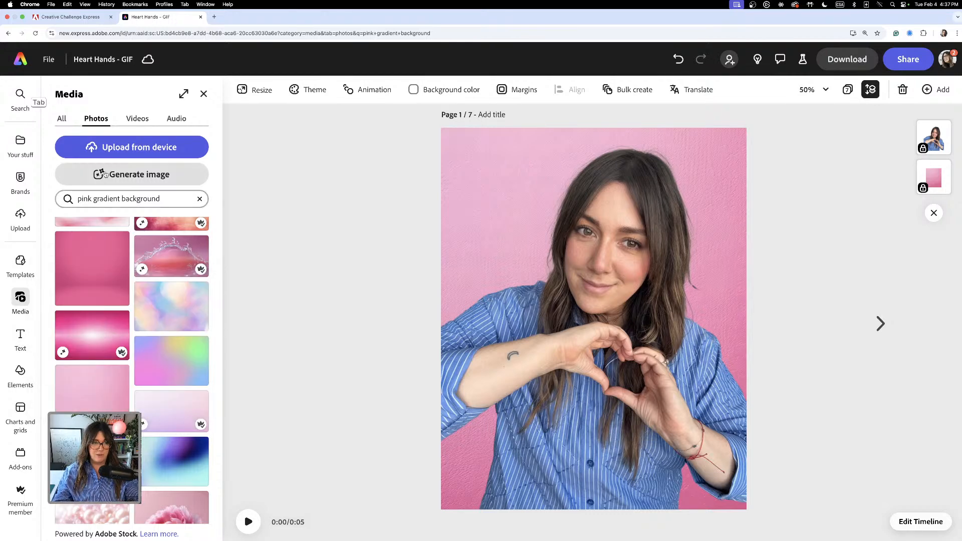
left_click(19, 340)
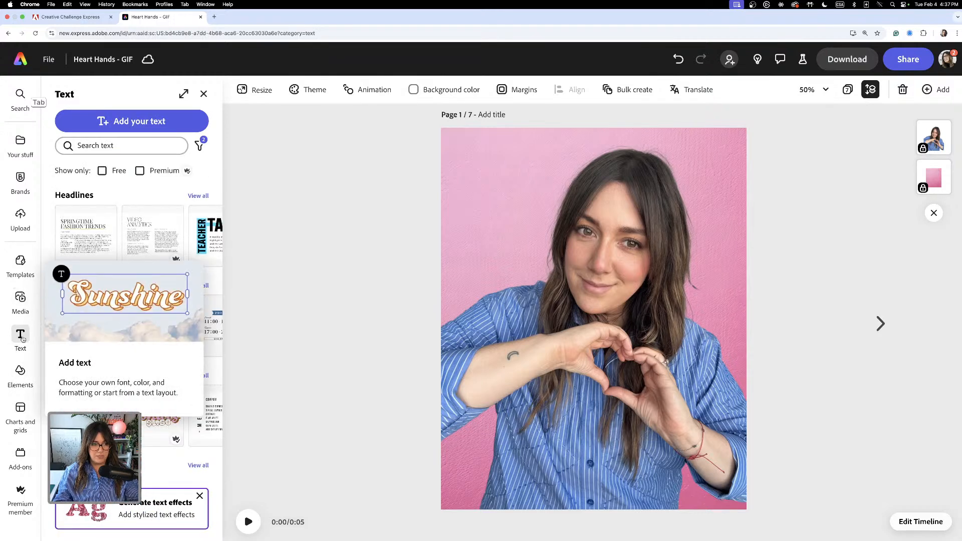
left_click(132, 121)
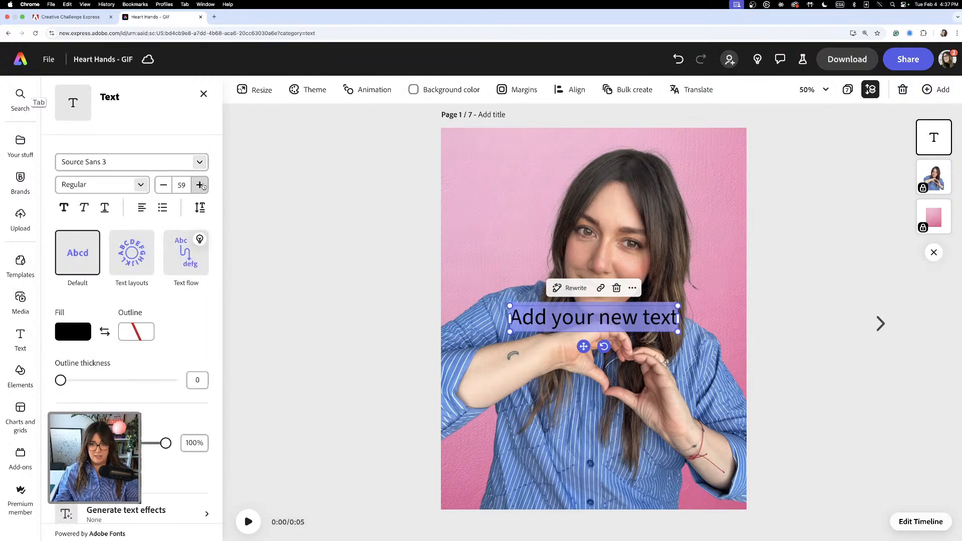
Step: Replace the placeholder text with "BE MY", move it onto the pink area beside the face and deselect it
double_click(635, 318)
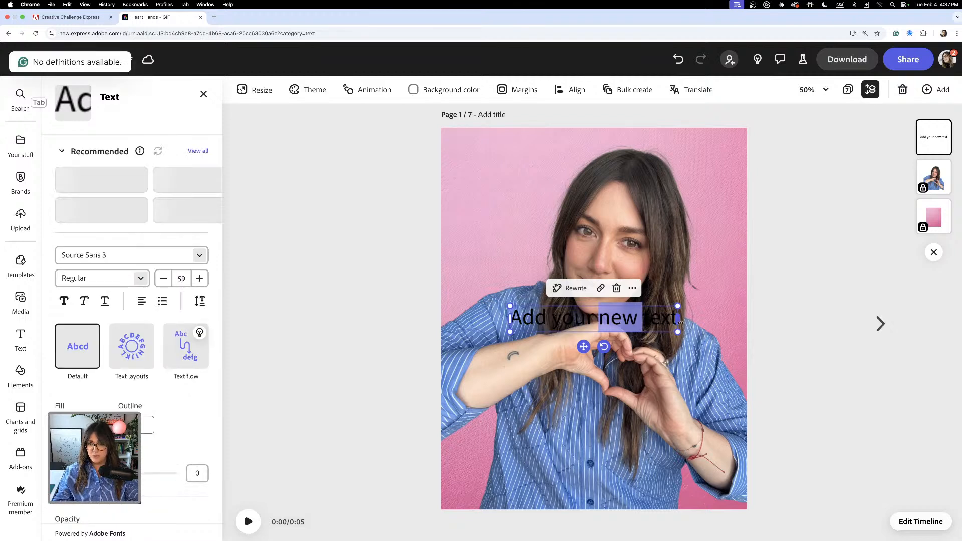
left_click(638, 319)
key("super+a")
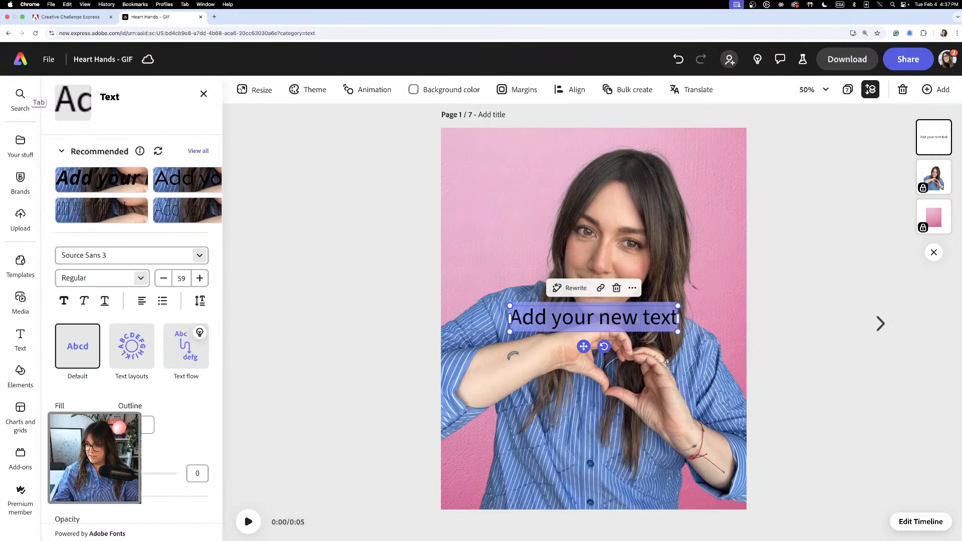
key("BackSpace")
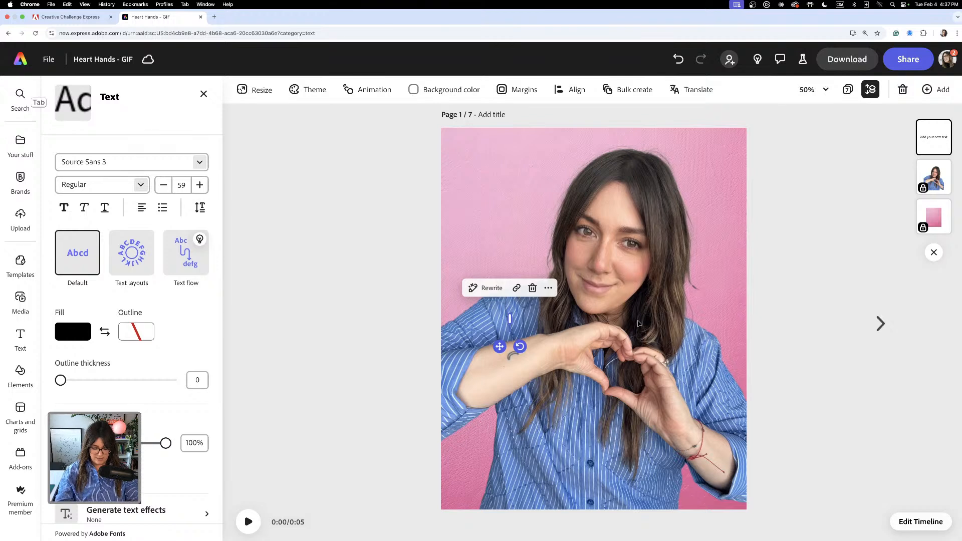
type("Be")
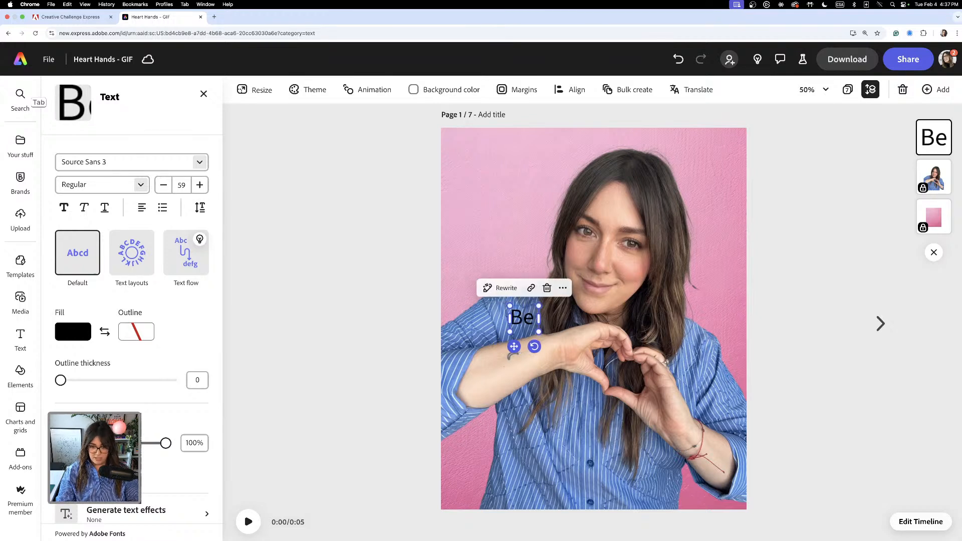
key("BackSpace")
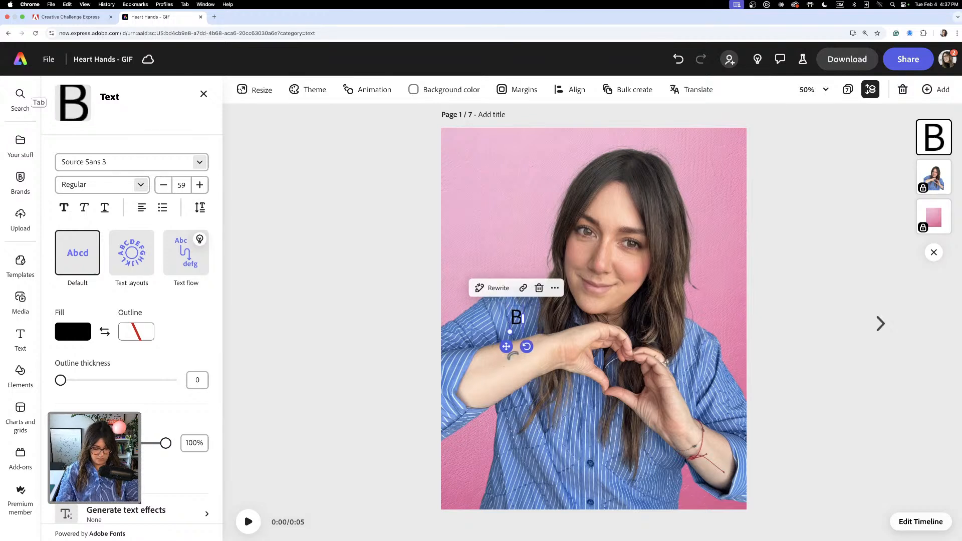
type("E MY")
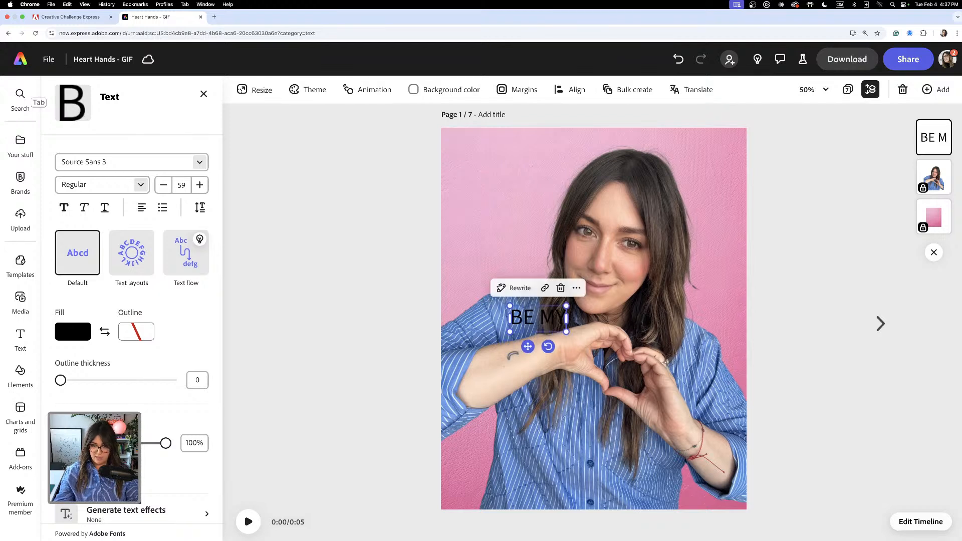
left_click_drag(523, 332, 495, 249)
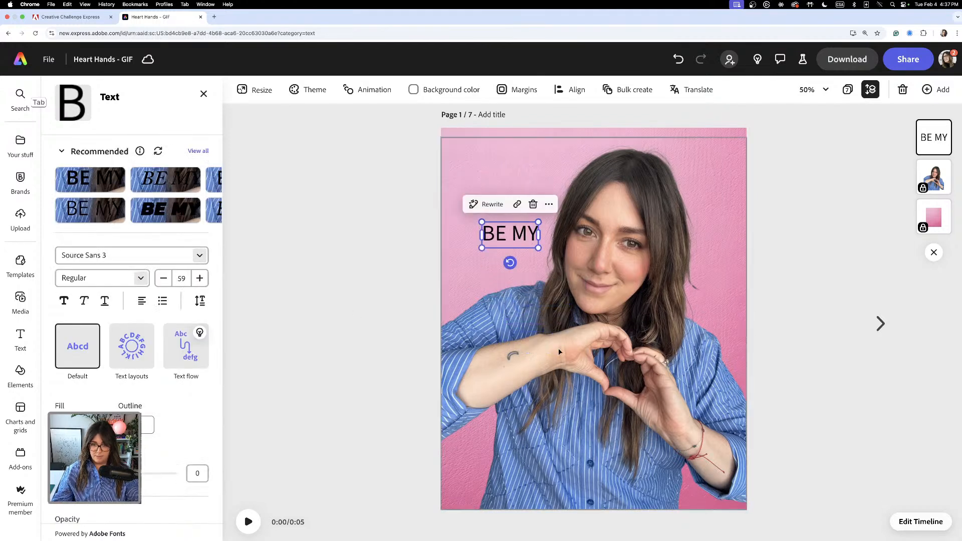
left_click(340, 258)
Step: Add a second text box reading "valentines?" and place it directly below "BE MY"
left_click(94, 130)
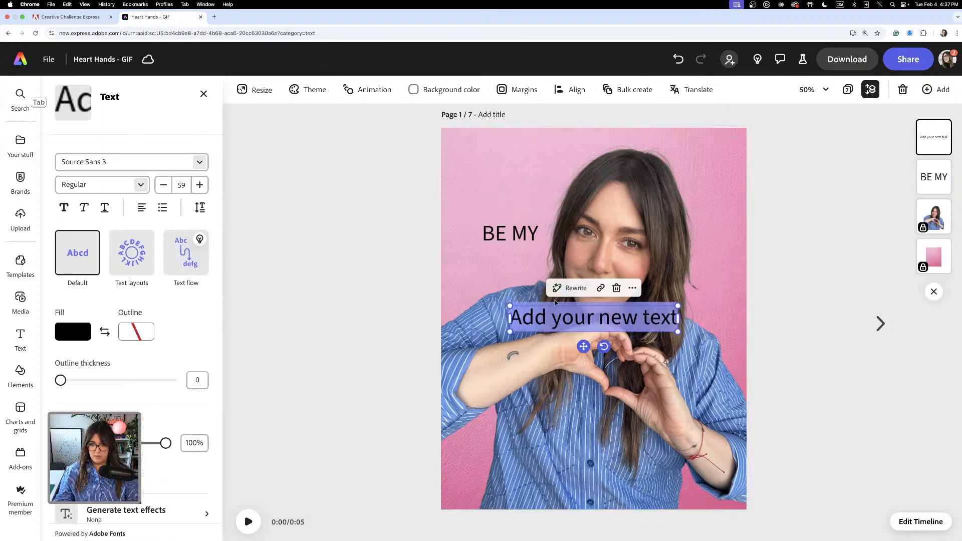
double_click(576, 316)
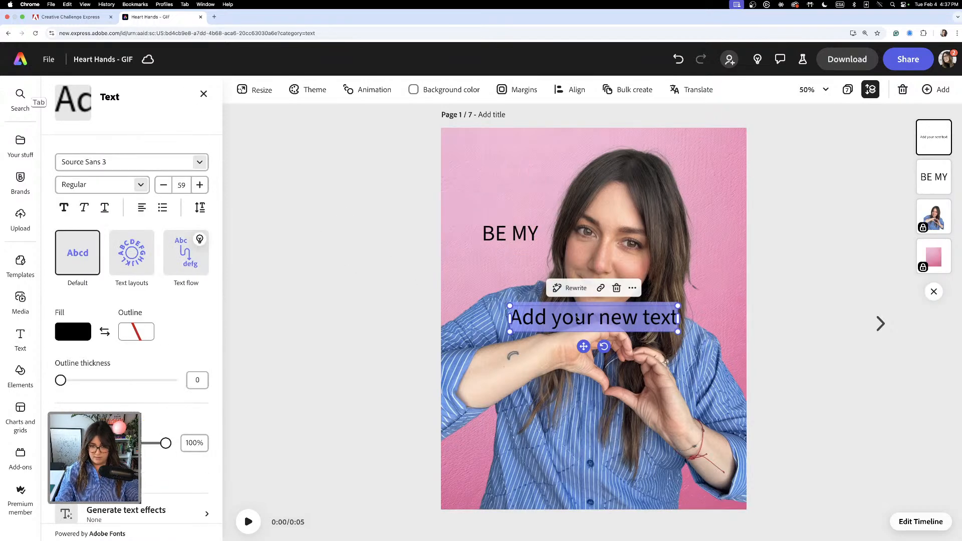
type("Val")
key("BackSpace")
key("BackSpace")
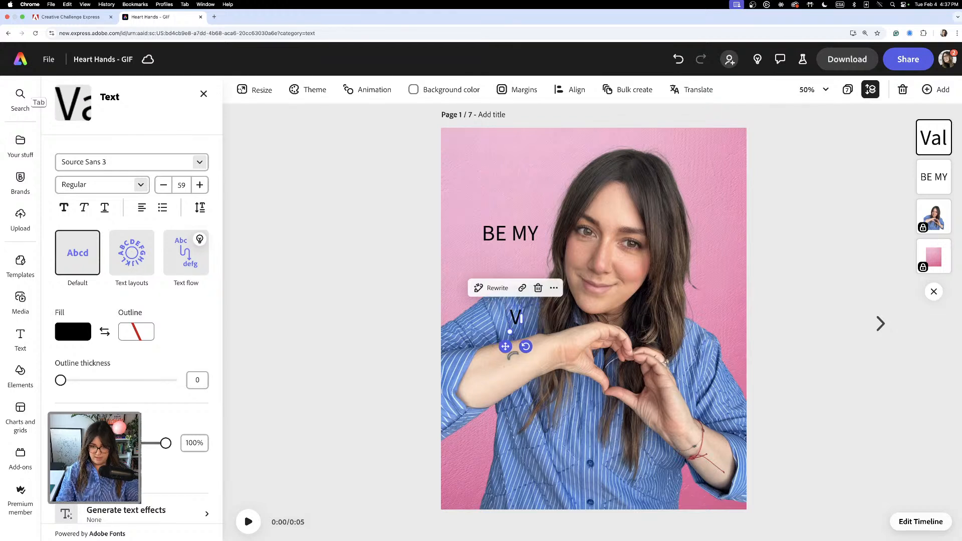
key("BackSpace")
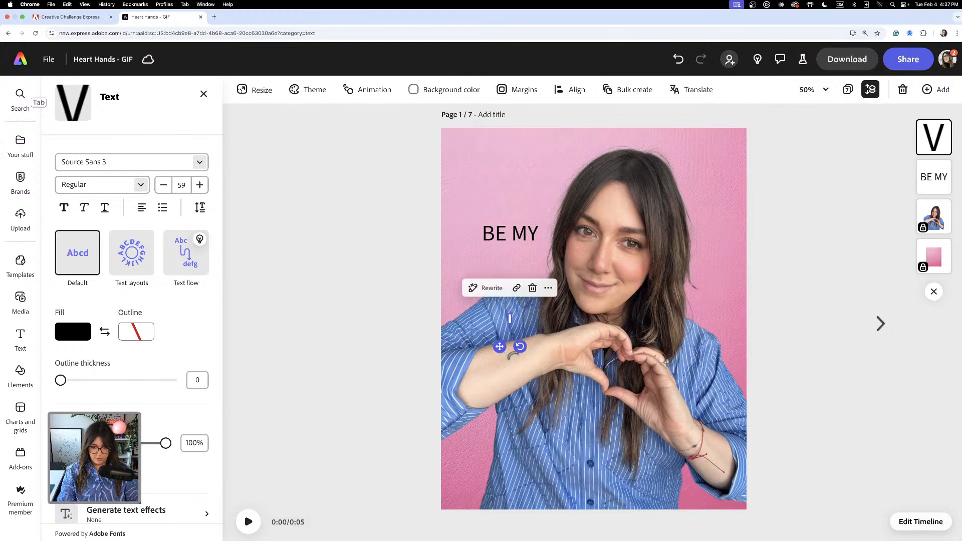
type("valent")
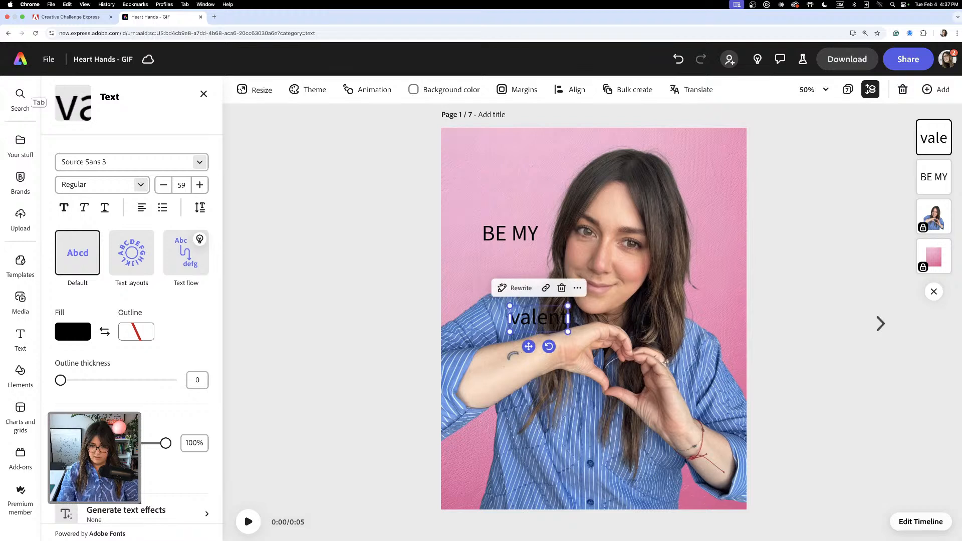
type("ines?")
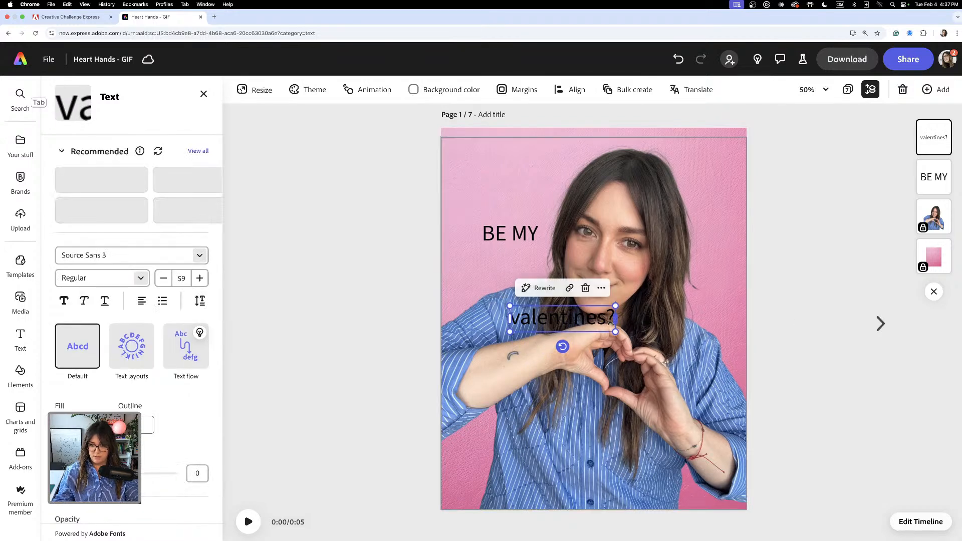
left_click_drag(602, 326, 564, 273)
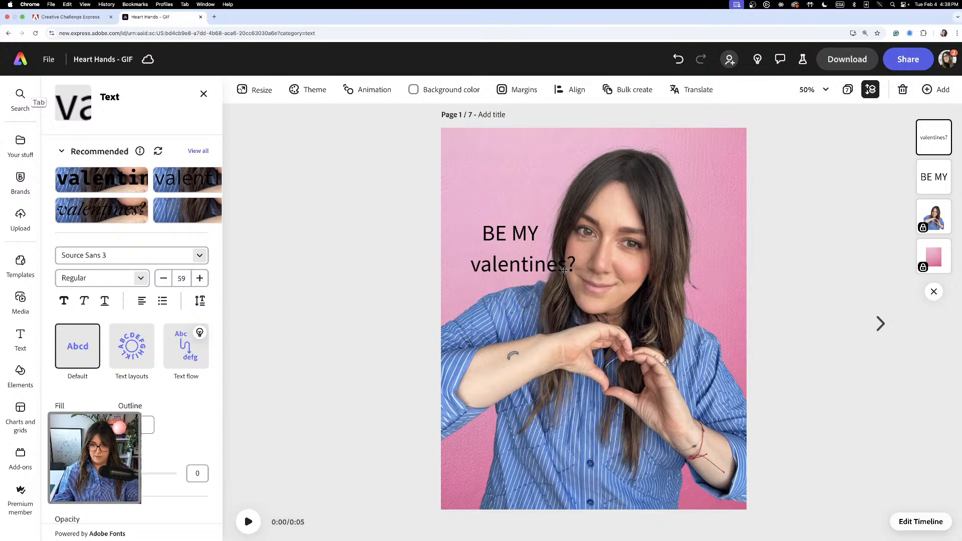
Step: Set the "valentines?" font to TAN - SOMETIMES Regular from the Designer Confessions brand
left_click(197, 258)
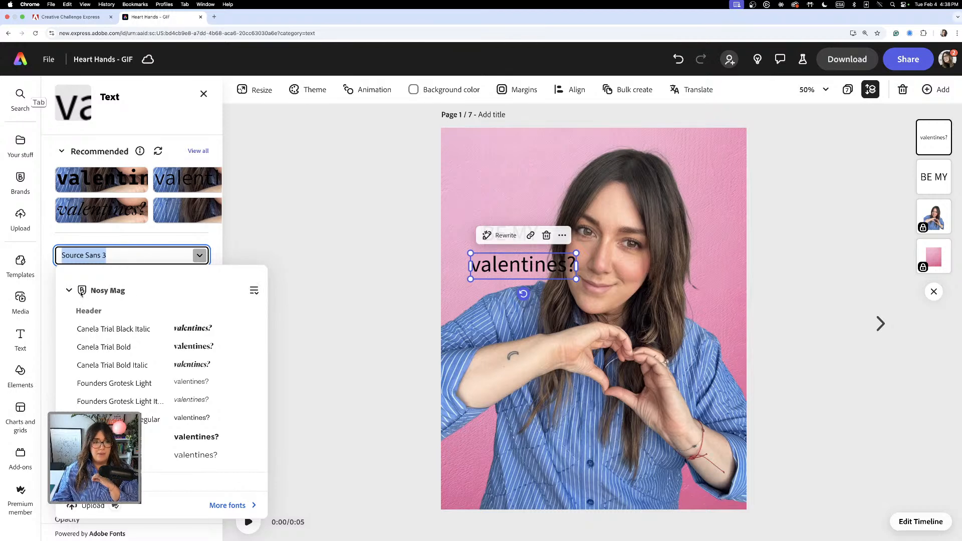
left_click(69, 290)
left_click(254, 291)
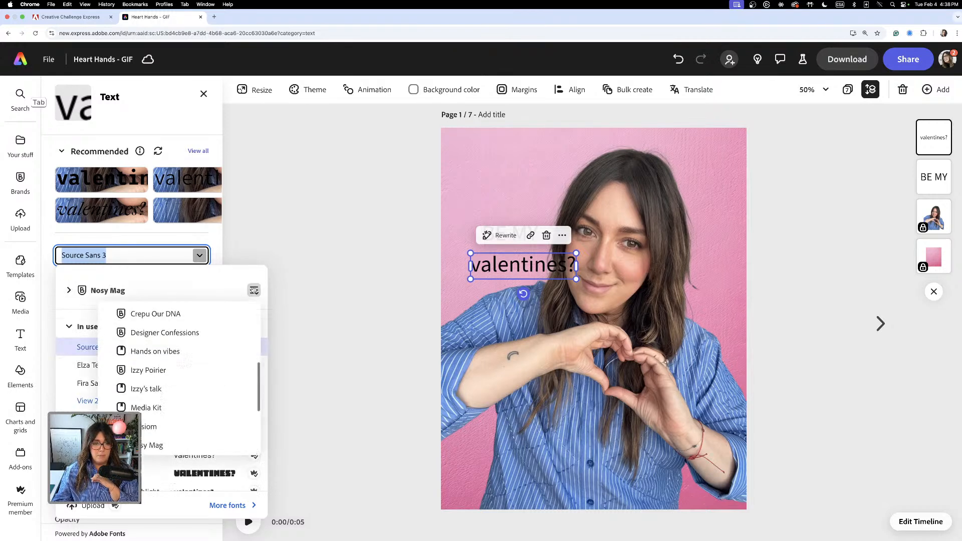
left_click(187, 334)
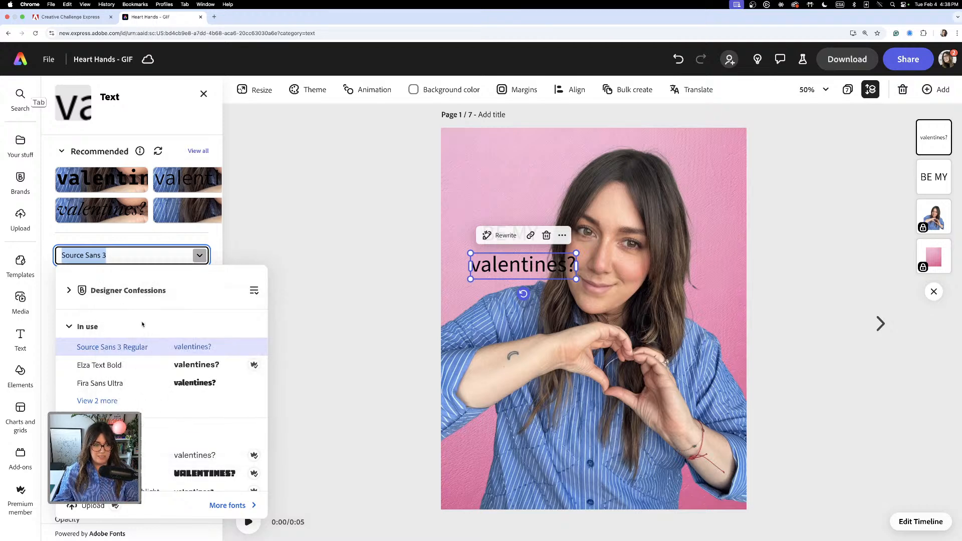
left_click(93, 294)
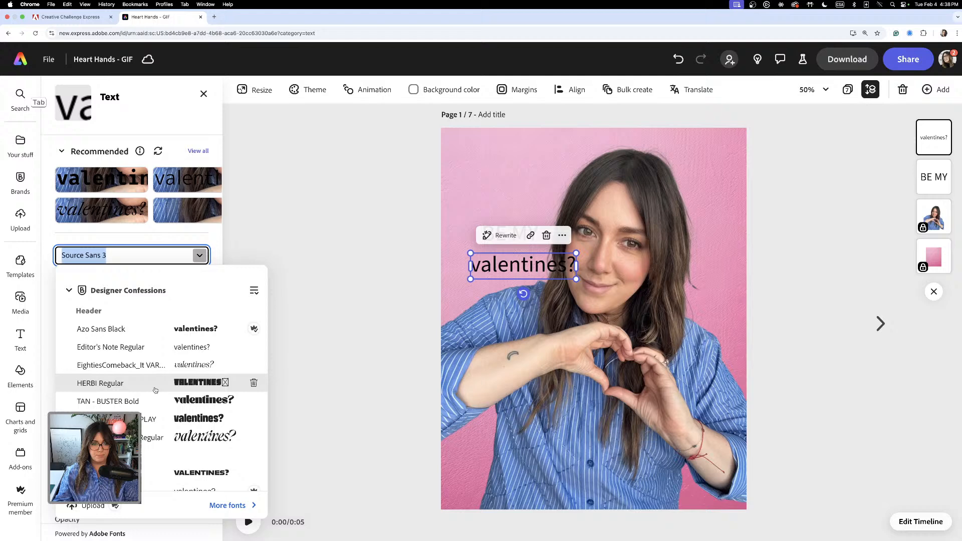
left_click(159, 438)
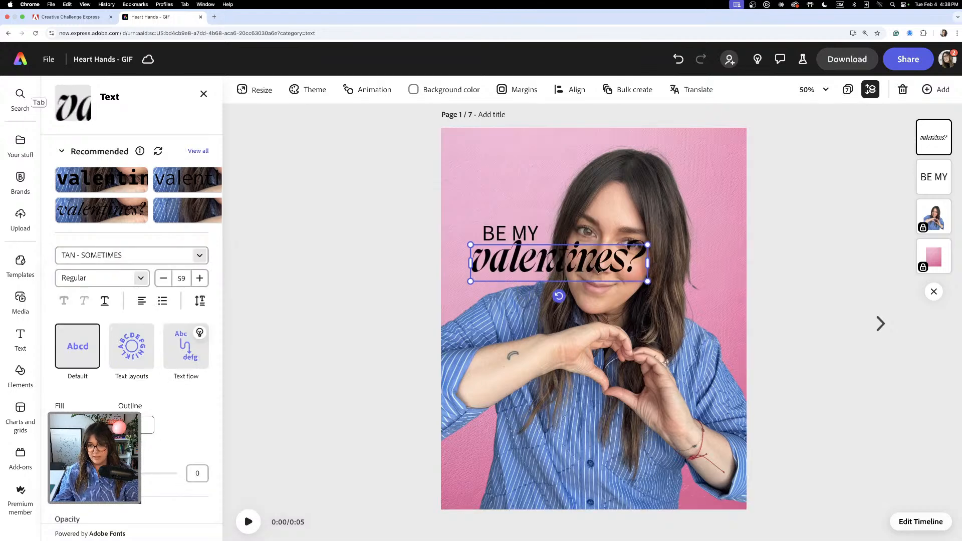
Step: Shift "valentines?" slightly lower, set its fill to white (#FFFFFF) and deselect it
left_click_drag(584, 279, 605, 304)
left_click(73, 424)
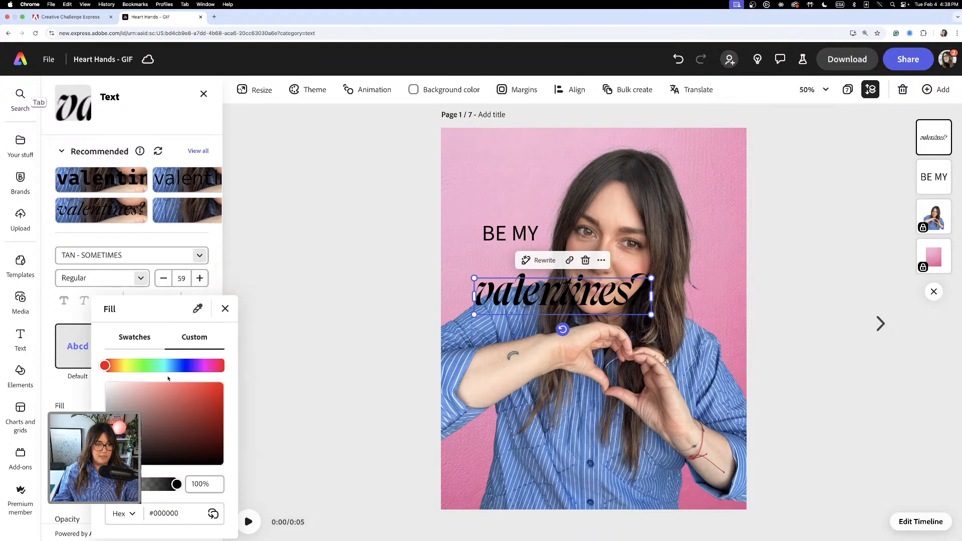
left_click_drag(138, 407, 99, 380)
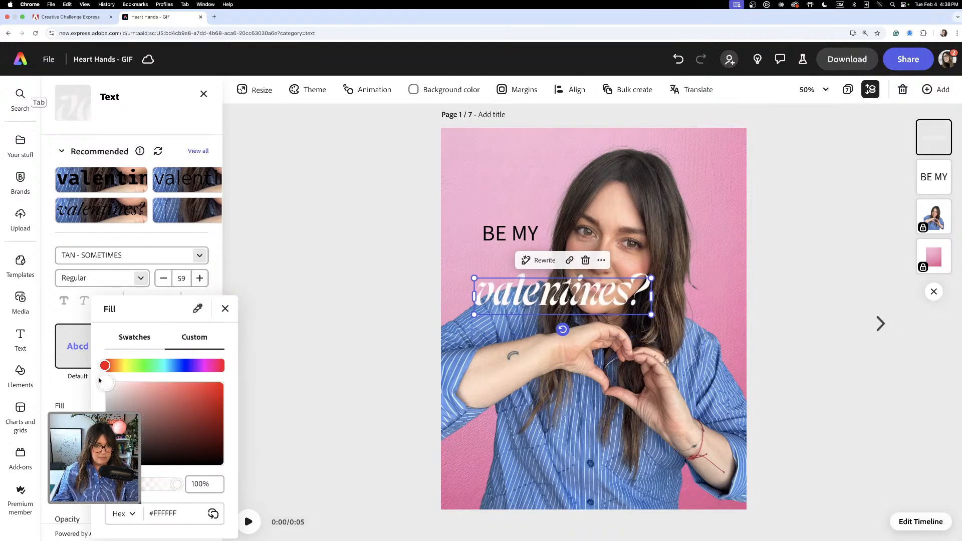
left_click(324, 326)
left_click(346, 328)
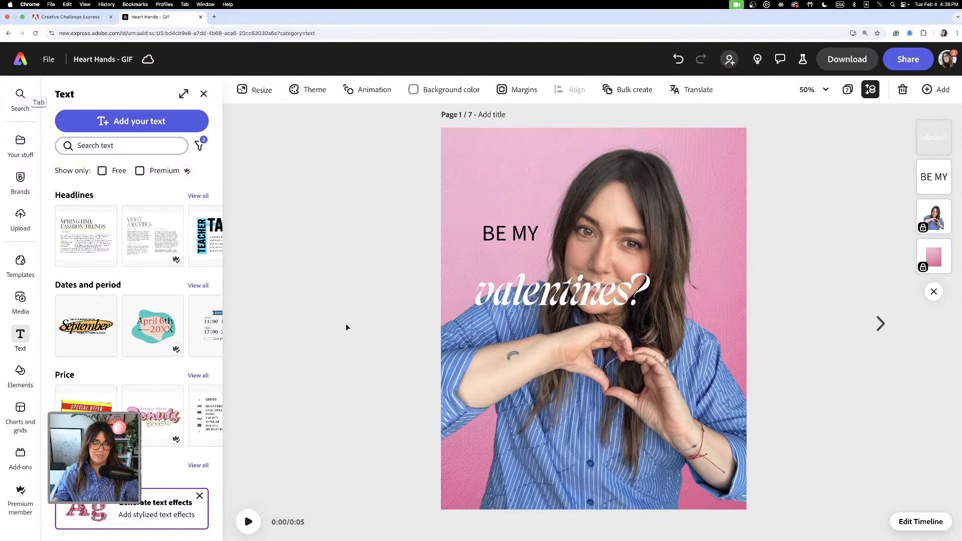
Step: Give the "valentines?" text a white (#FFFFFF) outline
left_click_drag(571, 298, 573, 302)
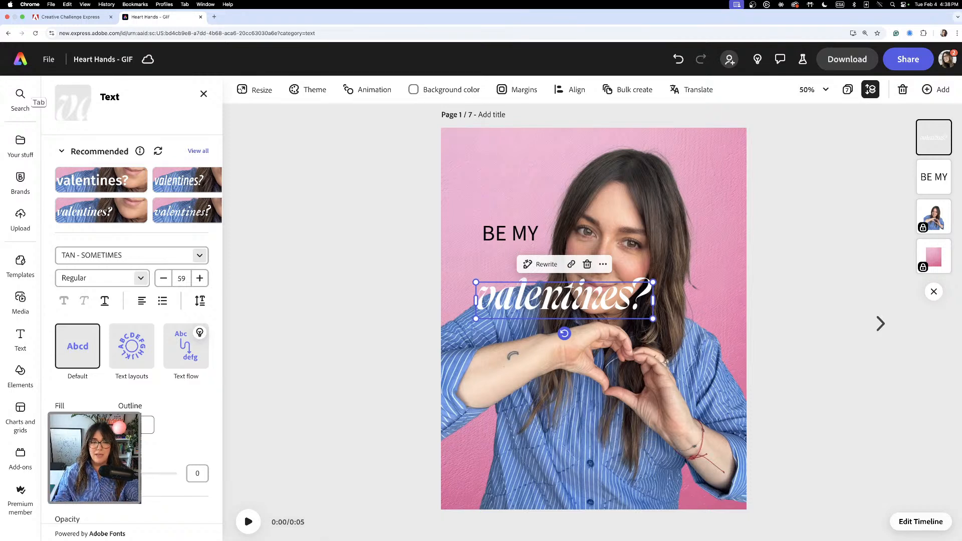
left_click(148, 425)
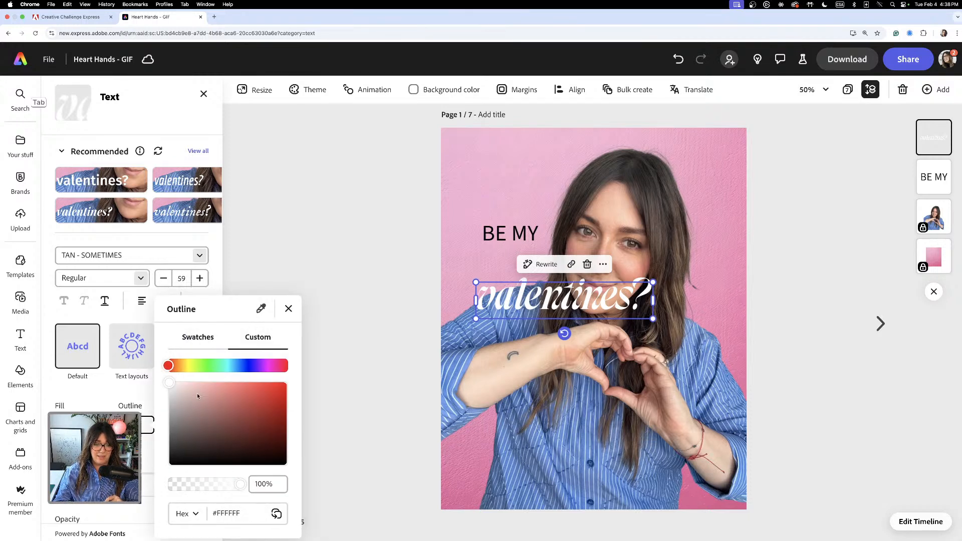
left_click_drag(179, 390, 165, 379)
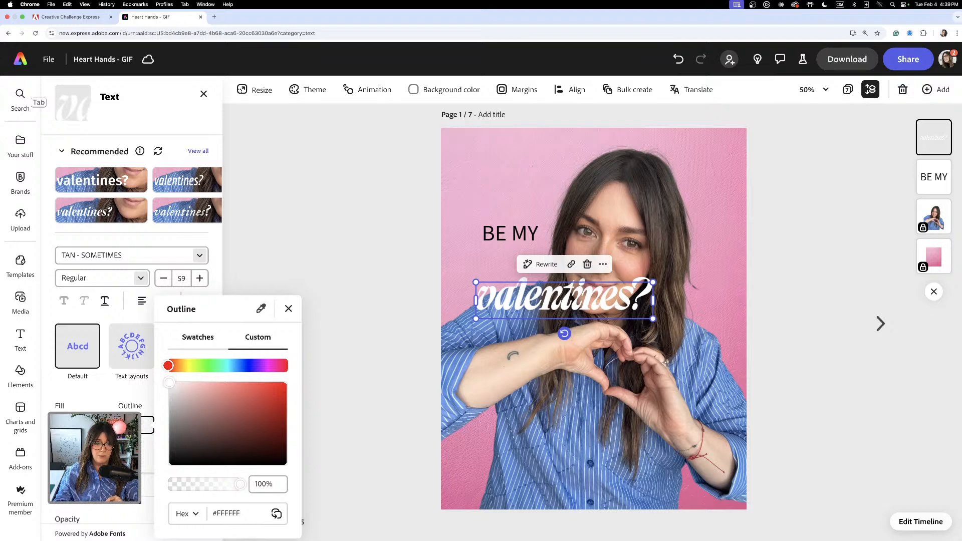
Step: Set the "valentines?" fill to pink #E368AD and deselect the text
left_click(73, 425)
left_click(73, 425)
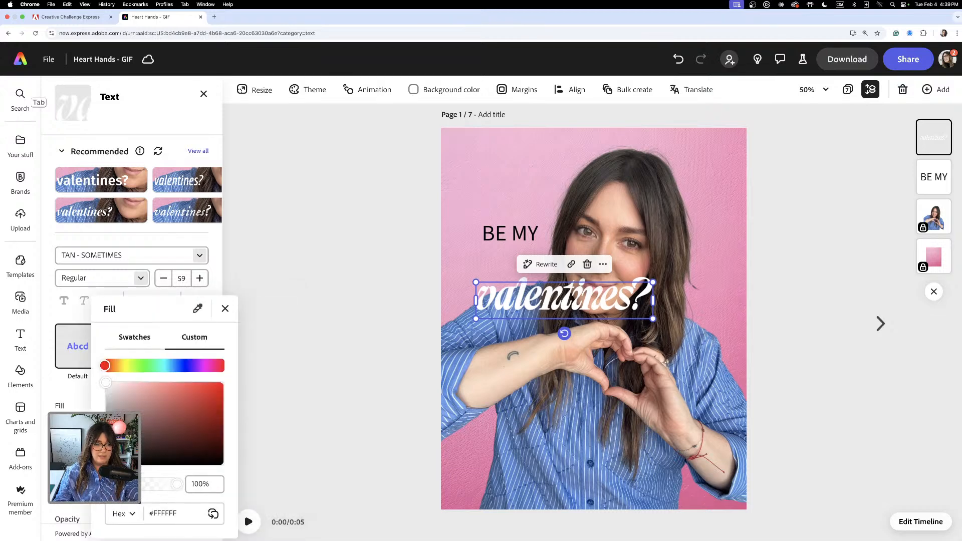
left_click_drag(116, 398, 171, 393)
left_click(205, 365)
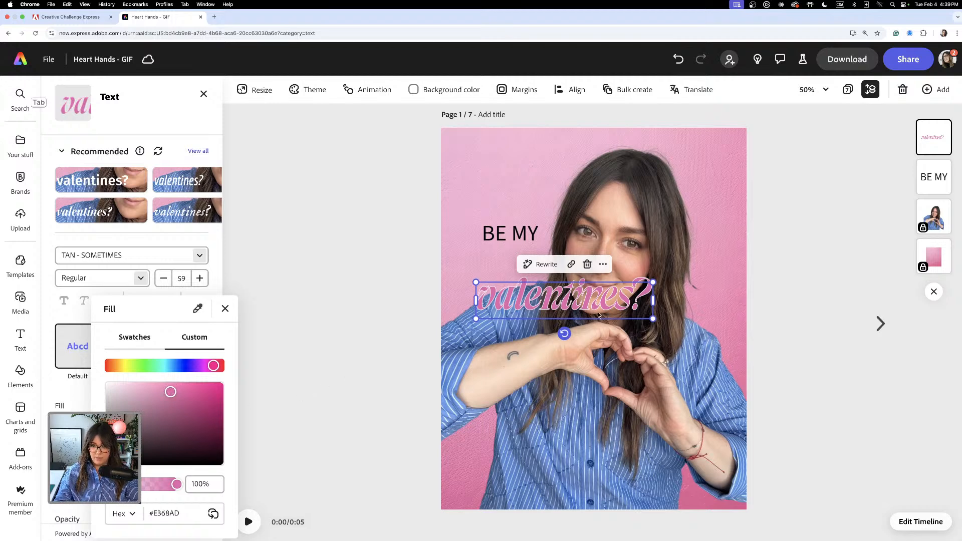
left_click(429, 290)
left_click(356, 288)
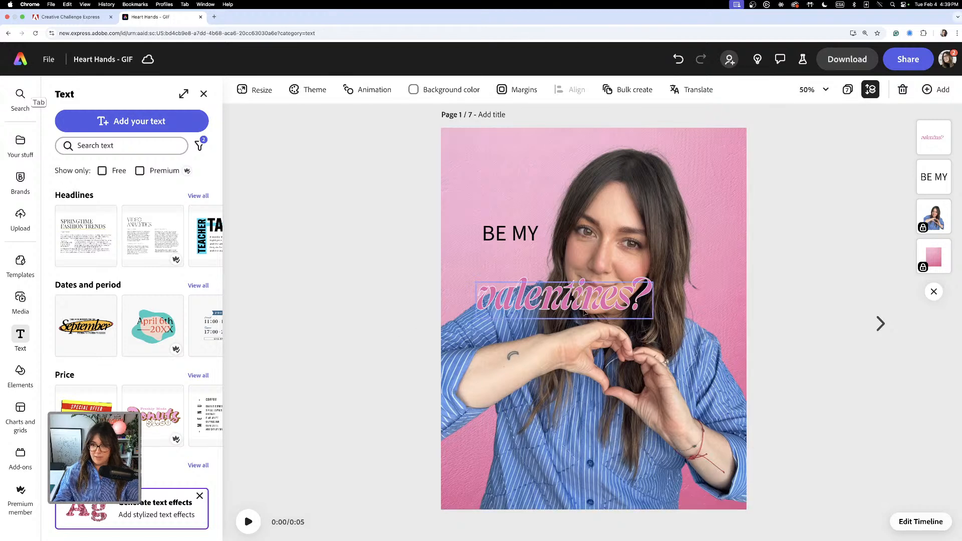
Step: Move "valentines?" below the heart hands, enlarge it to size 72 and centre it across the page
left_click_drag(579, 305, 612, 465)
left_click_drag(693, 440, 730, 432)
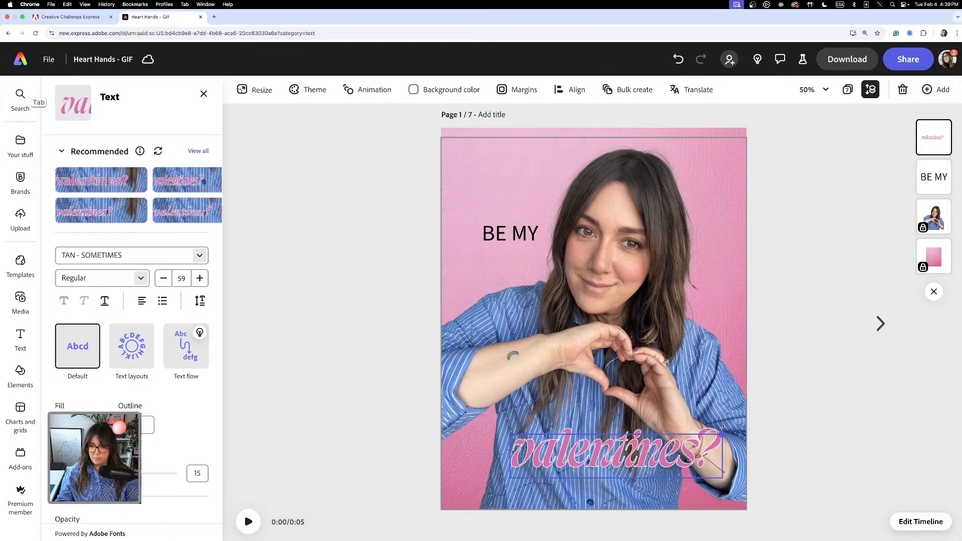
left_click_drag(693, 457, 665, 461)
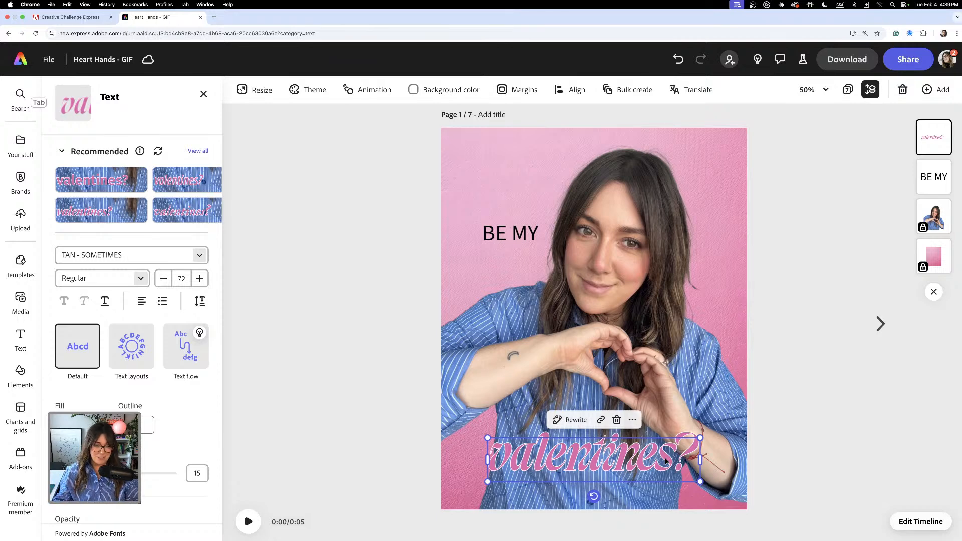
Step: Apply the Strong shadow style to the "valentines?" text
scroll(197, 420, "down", 5)
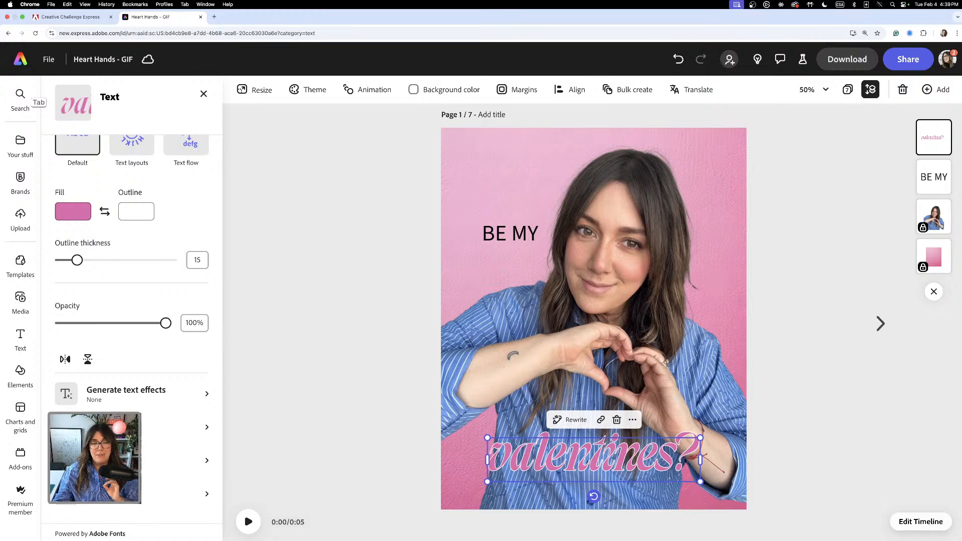
left_click(96, 427)
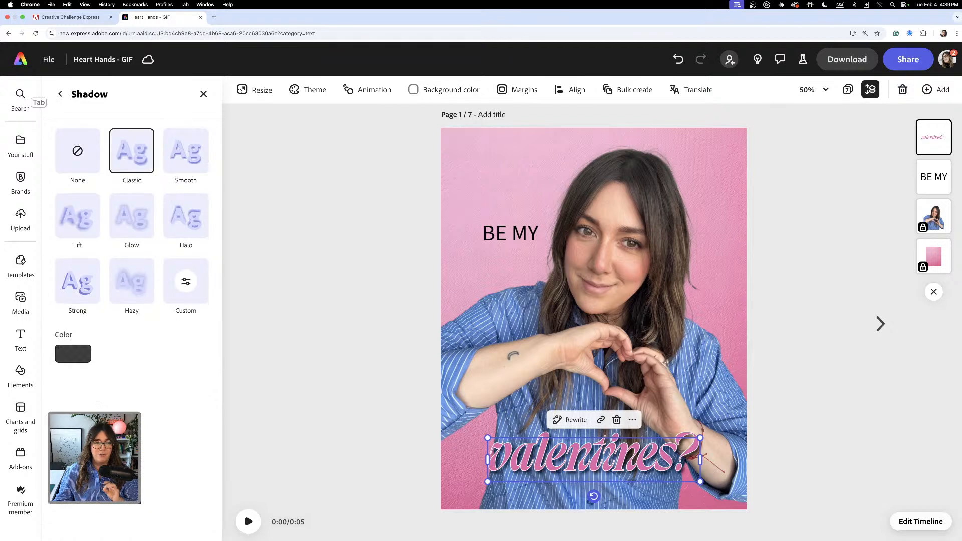
left_click(79, 284)
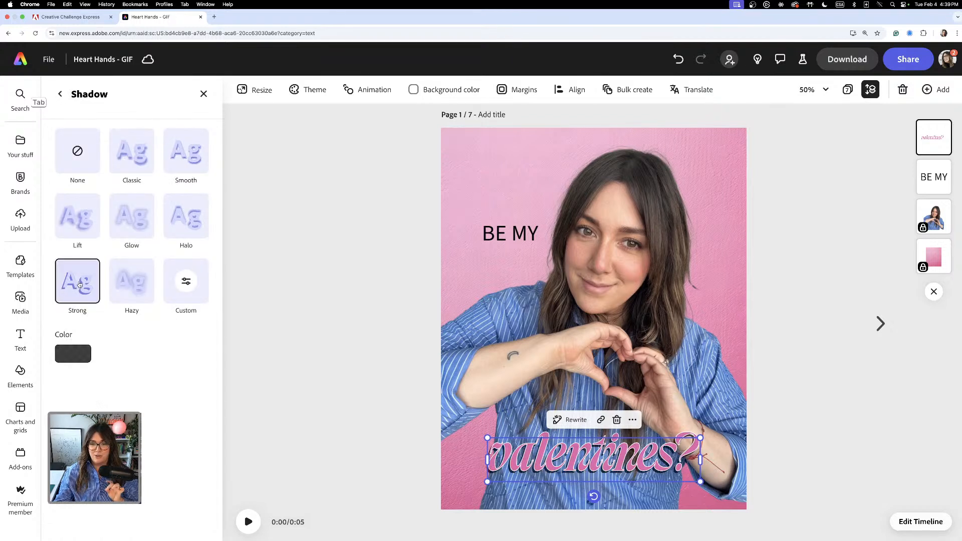
Step: Set the shadow colour of "valentines?" to dark red #D10F0F at 100% opacity
left_click(65, 357)
left_click_drag(203, 335, 221, 324)
left_click(222, 324)
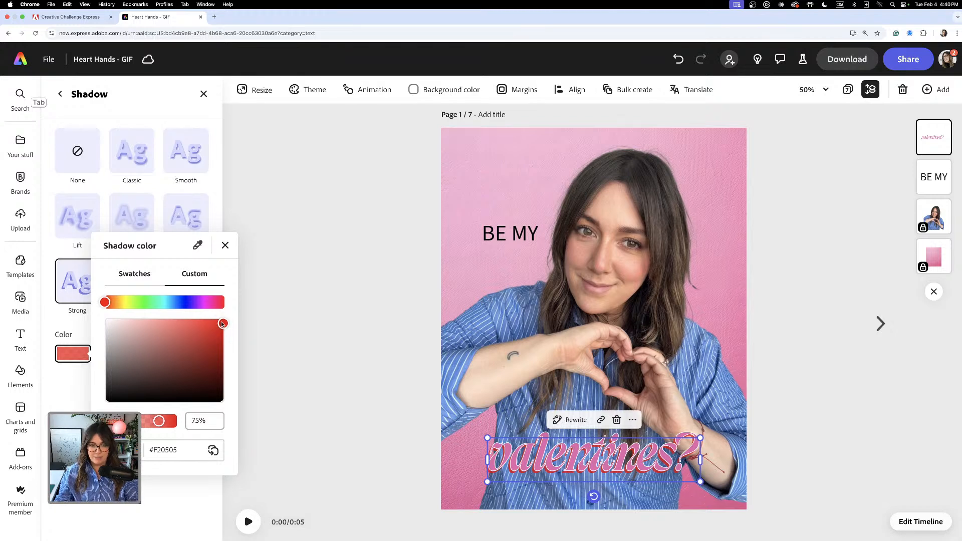
left_click(62, 389)
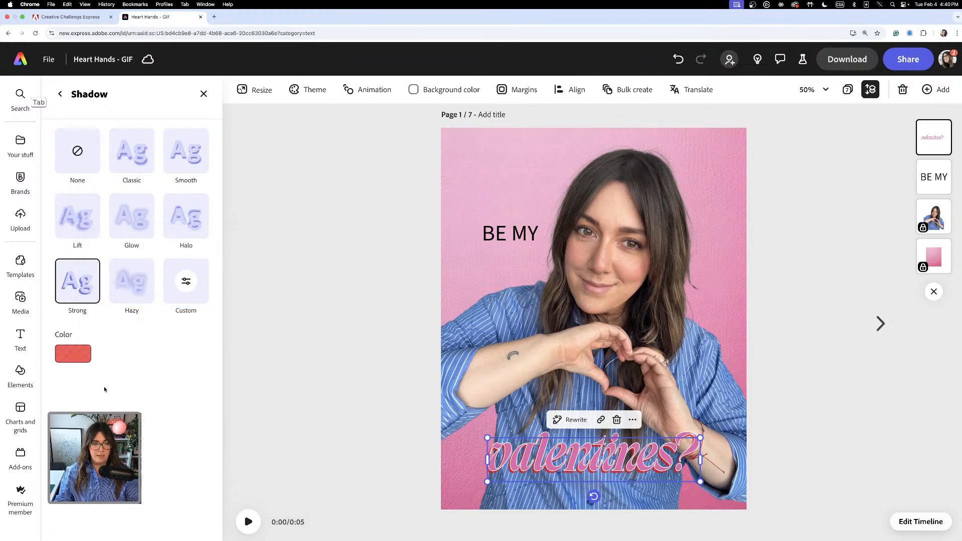
left_click(73, 353)
left_click_drag(159, 422, 181, 425)
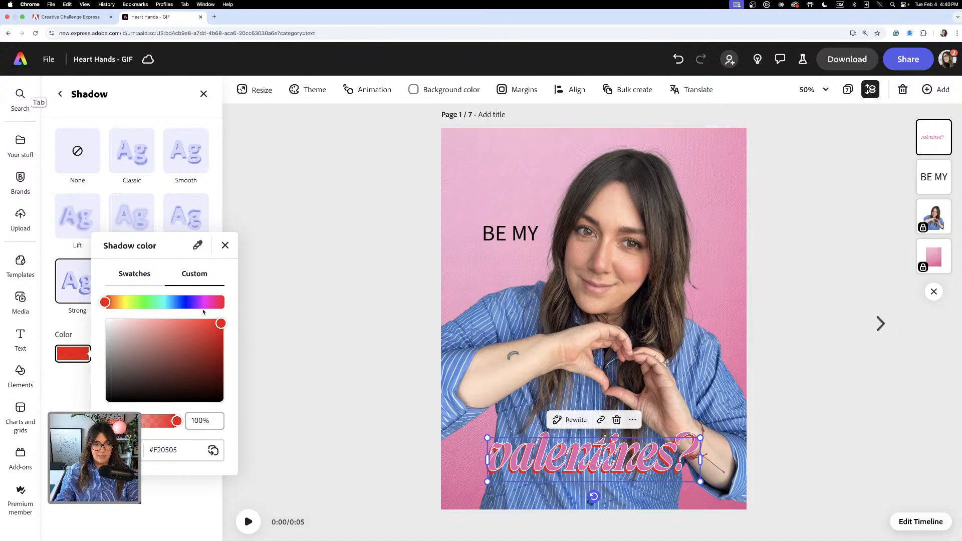
left_click_drag(222, 325, 217, 334)
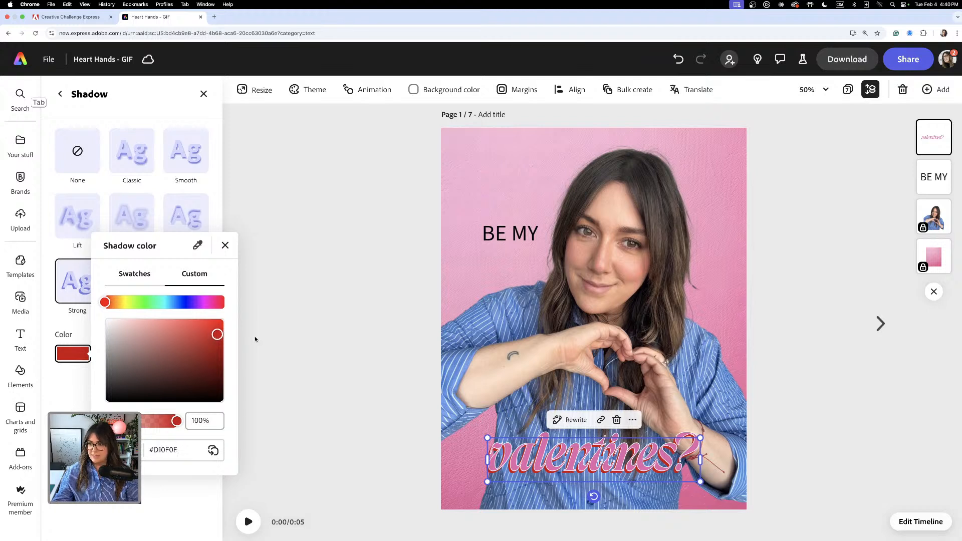
left_click(279, 352)
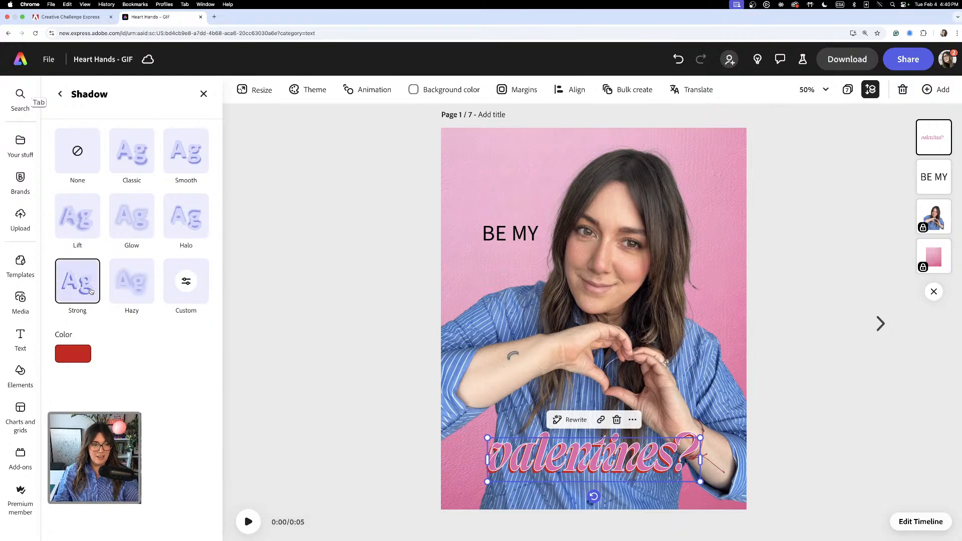
Step: Customize the "valentines?" shadow with blur 0, angle -114 and distance 16
left_click(191, 289)
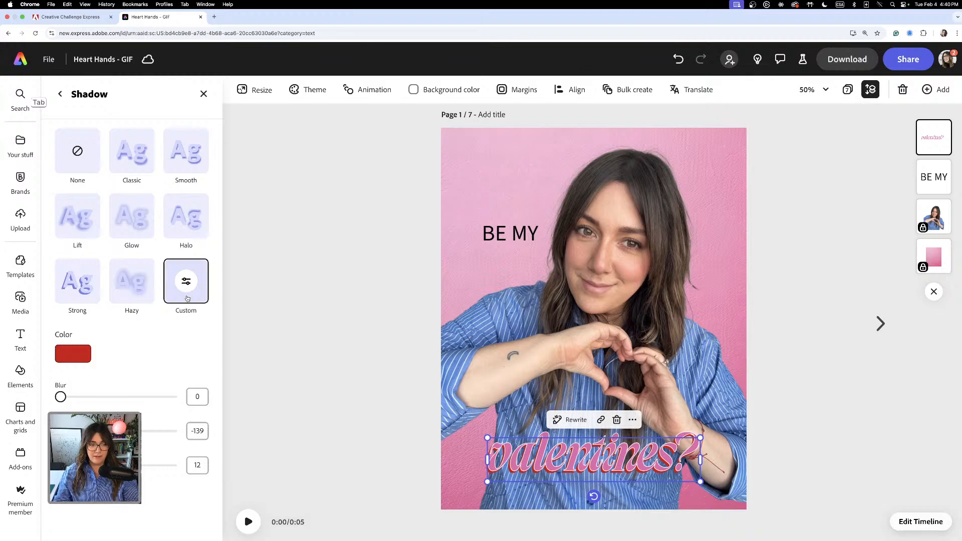
left_click_drag(92, 399, 49, 398)
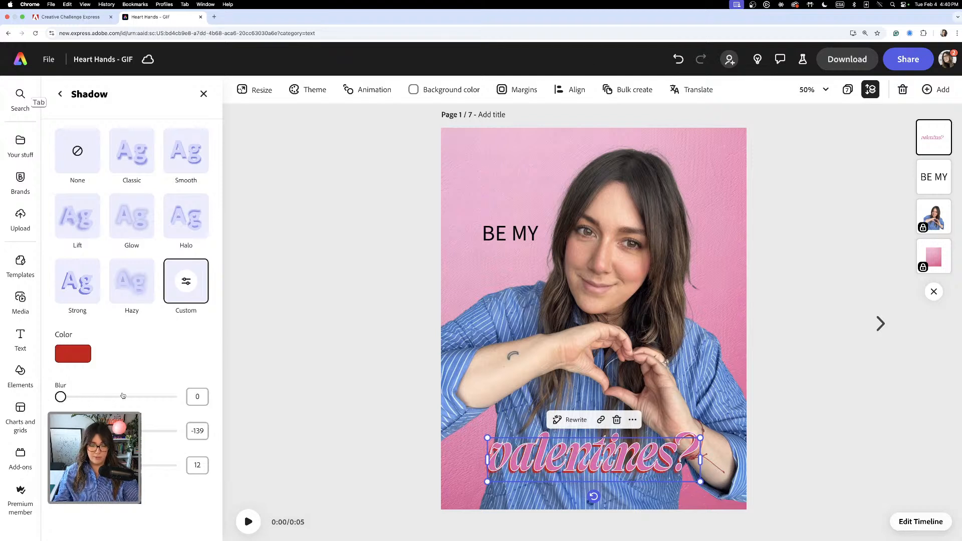
mouse_move(74, 431)
left_mouse_down()
mouse_move(90, 431)
mouse_move(80, 431)
left_mouse_up()
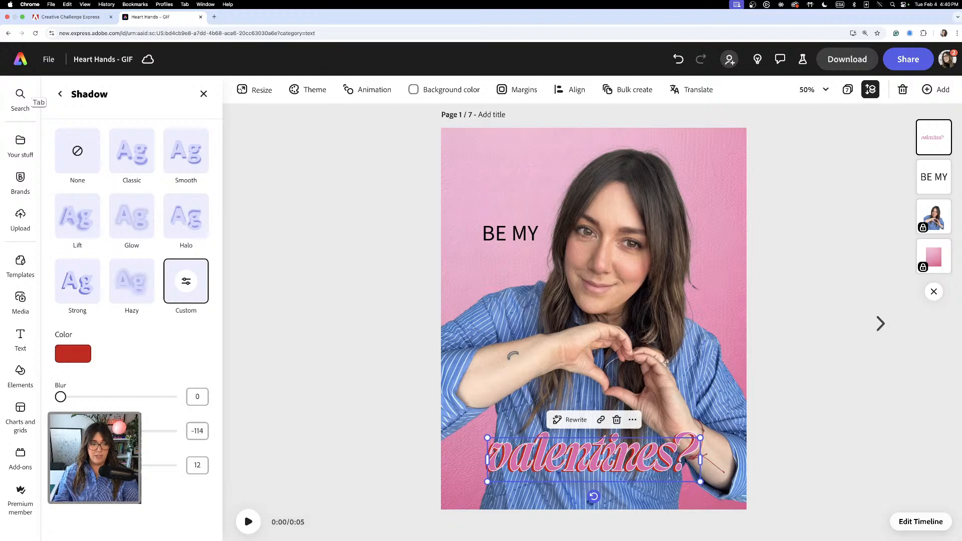
left_click_drag(74, 465, 79, 465)
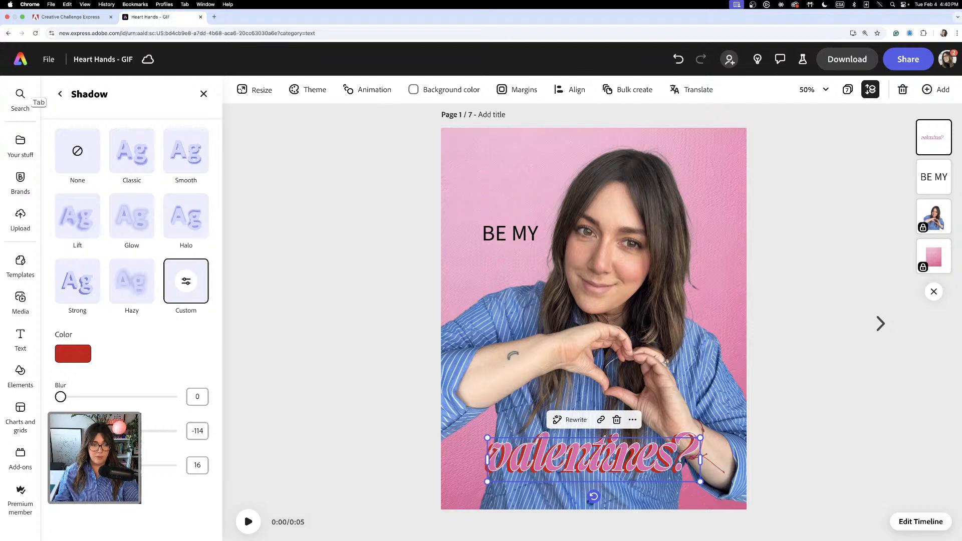
Step: Adjust the "valentines?" shadow to angle 138 and distance 12
left_click_drag(83, 431, 156, 443)
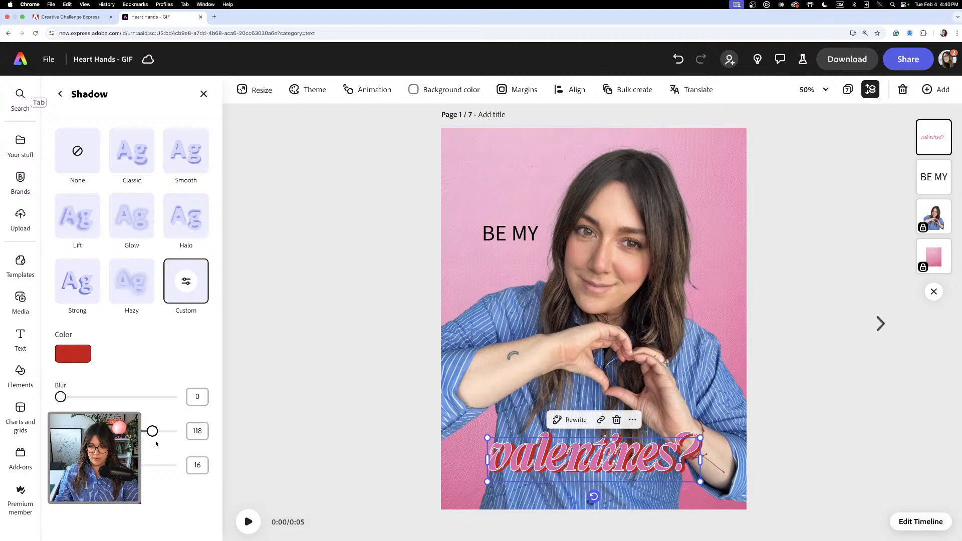
key("super+equal")
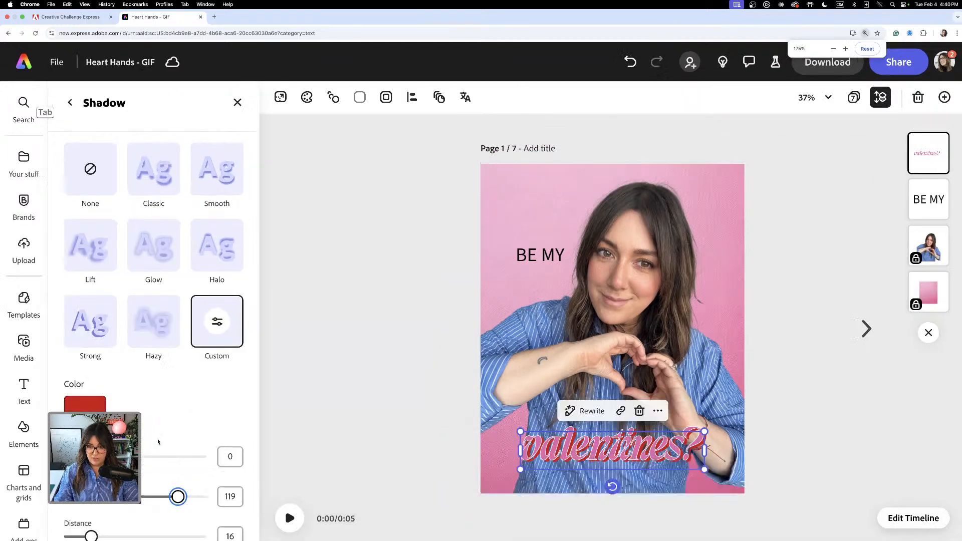
key("super+minus")
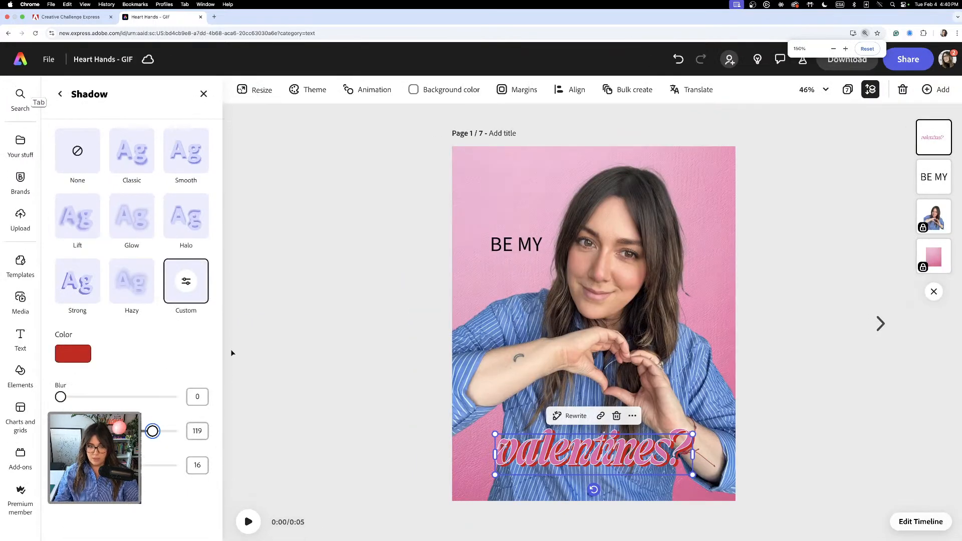
left_click_drag(78, 465, 73, 466)
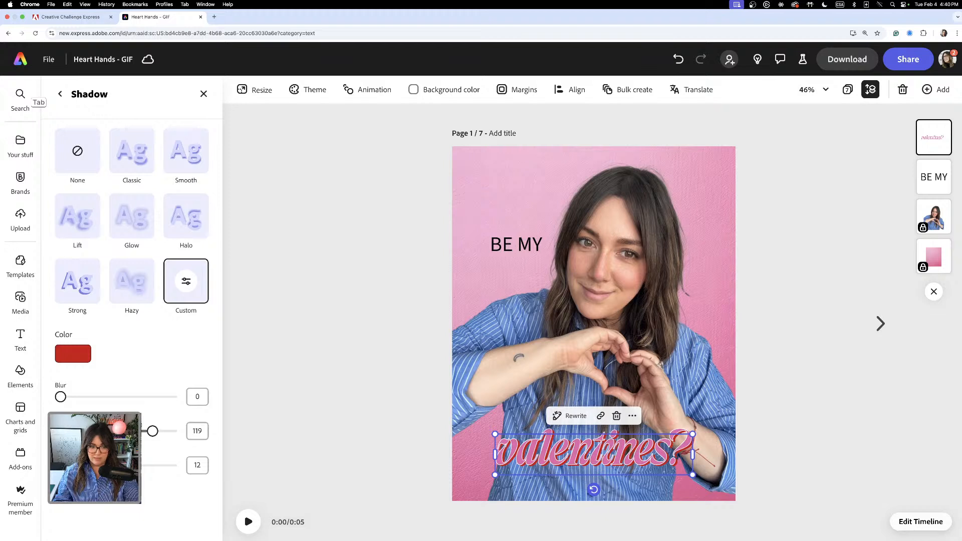
left_click_drag(152, 431, 163, 434)
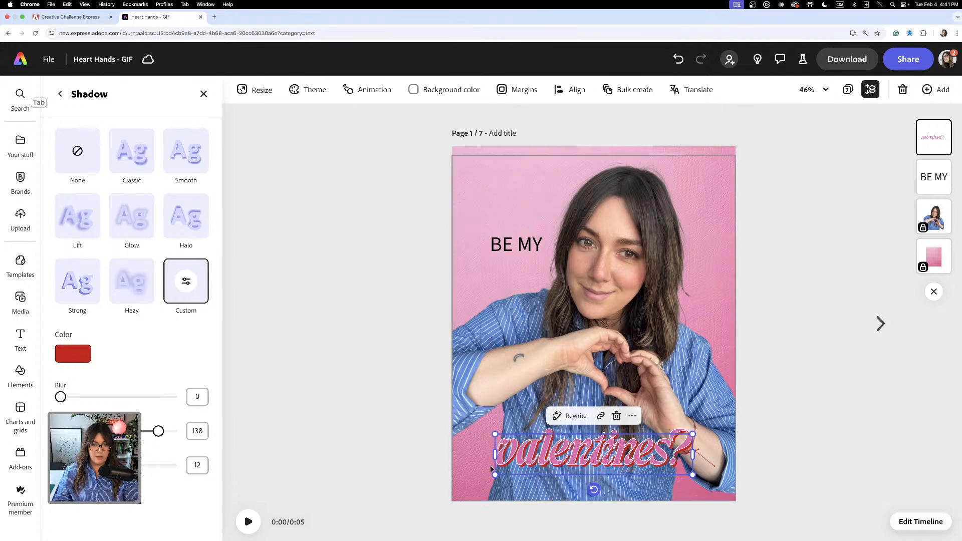
left_click(402, 395)
Step: Set the outline thickness of "valentines?" to 31 and enlarge the text to size 82, centred on the page
left_click(522, 451)
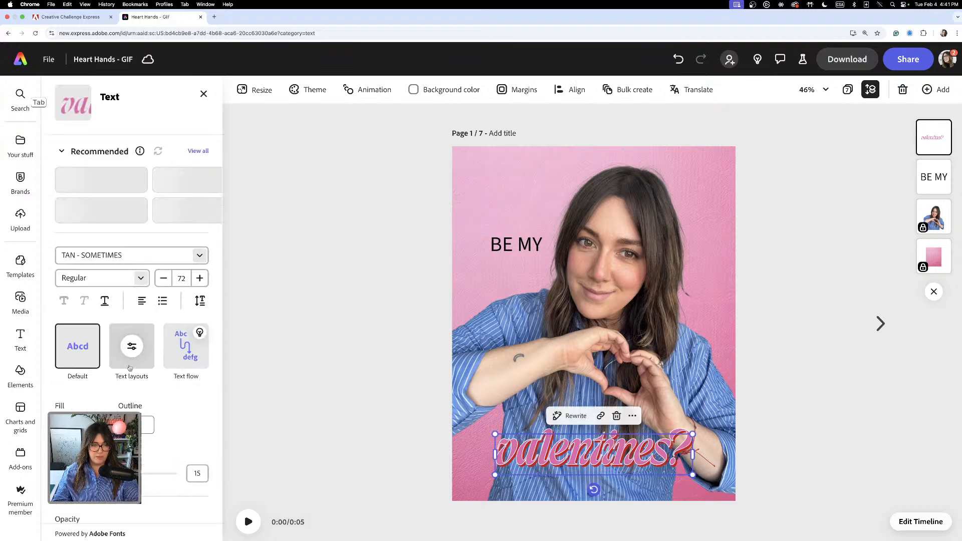
left_click(148, 425)
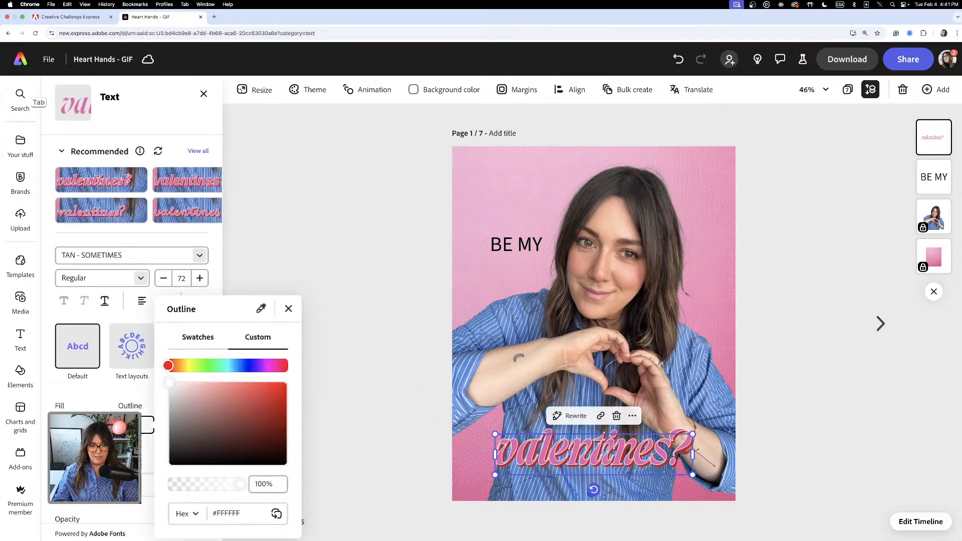
key("Escape")
left_click_drag(74, 473, 92, 473)
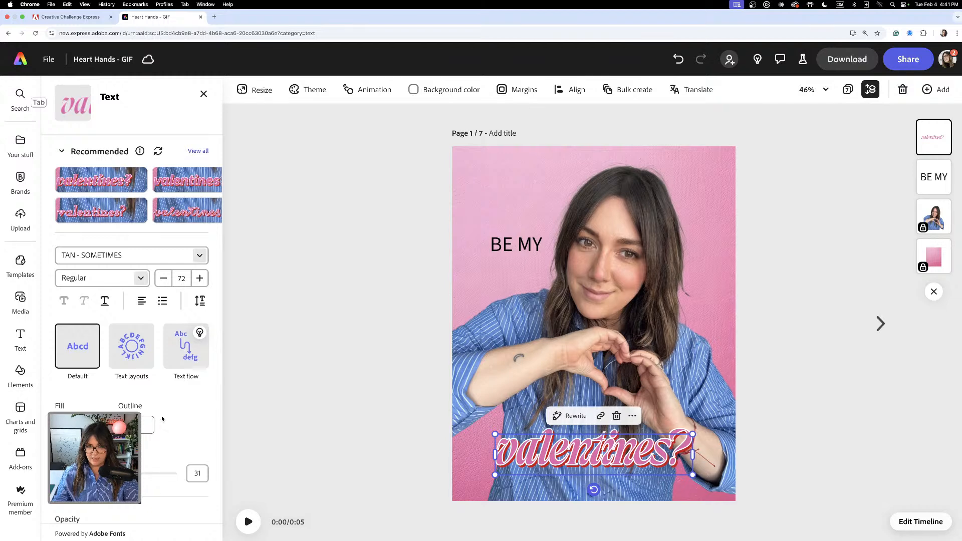
left_click(301, 389)
left_click(694, 435)
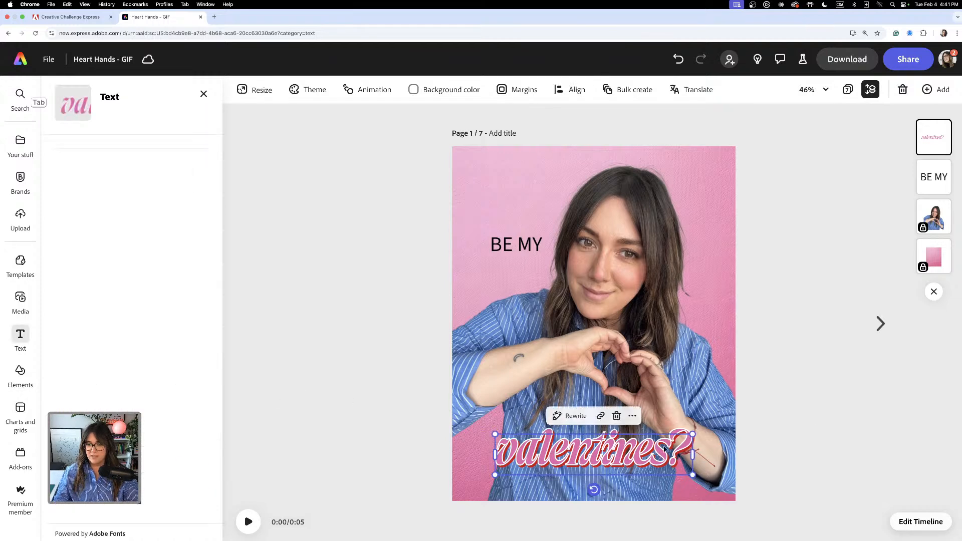
left_click_drag(693, 435, 680, 463)
left_click(529, 251)
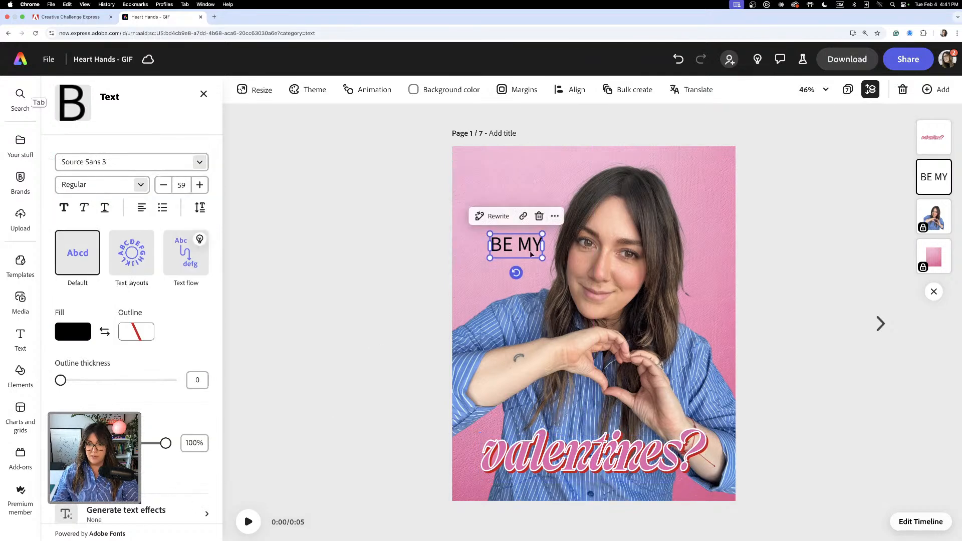
left_click(519, 243)
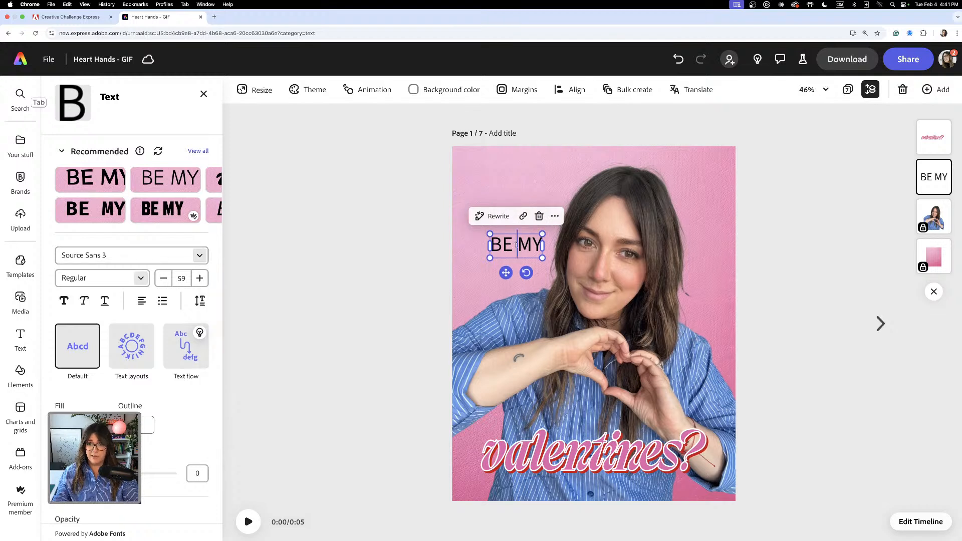
left_click_drag(542, 245, 530, 246)
key("cmd+z")
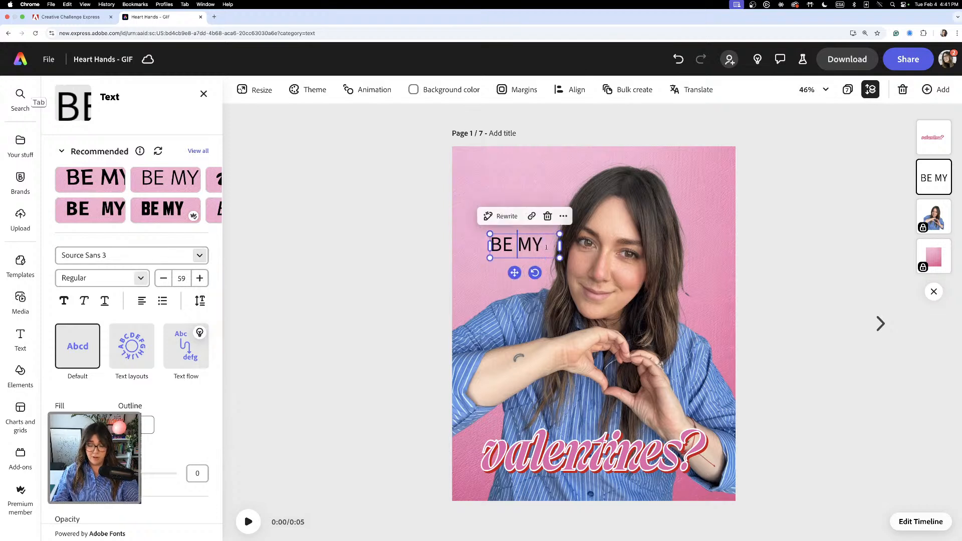
Step: Change the font of all the "BE MY" text to Elza Text in Bold
left_click(531, 246)
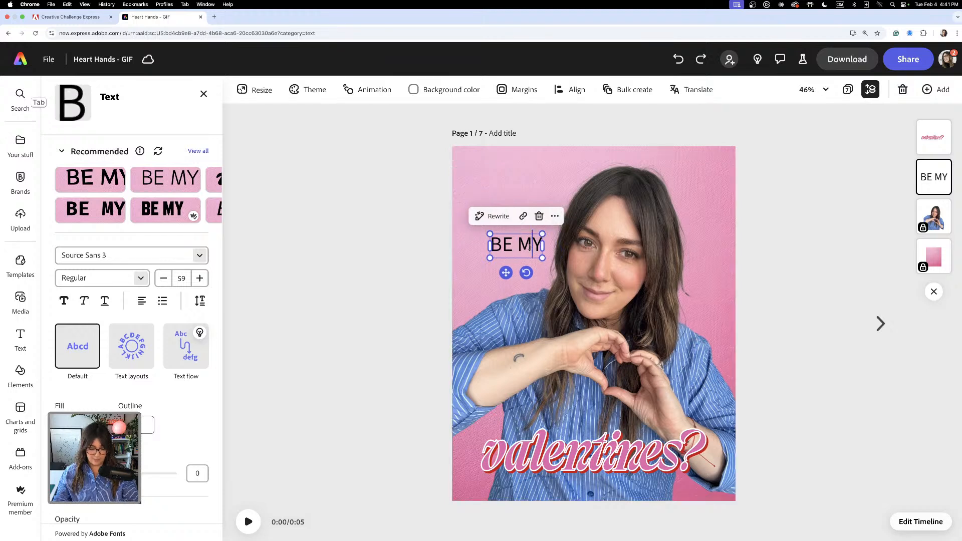
key("cmd+a")
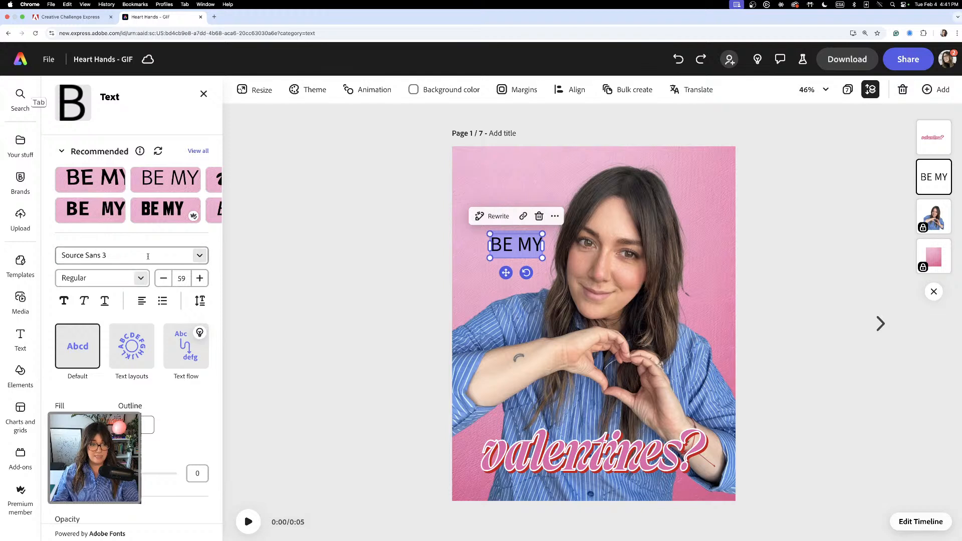
left_click(185, 257)
type("el")
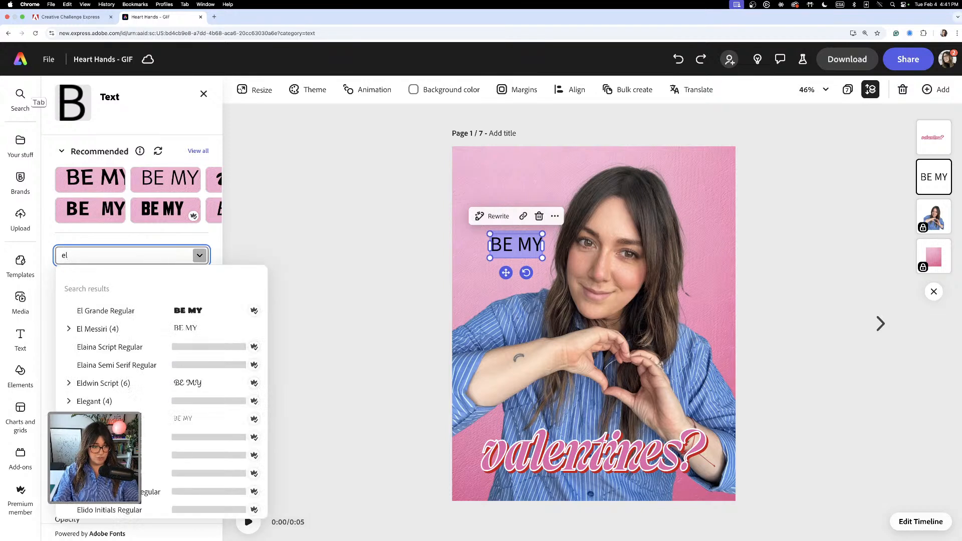
type("za")
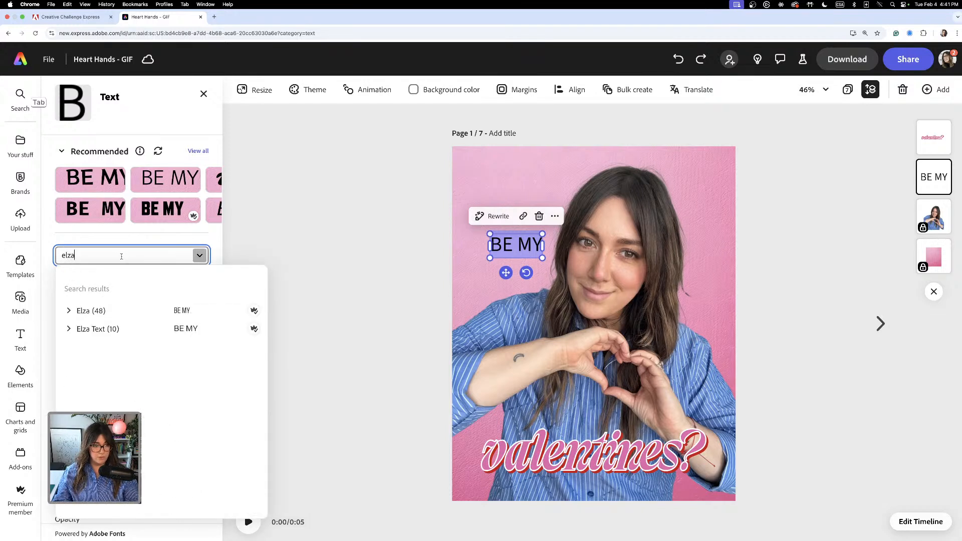
left_click(116, 330)
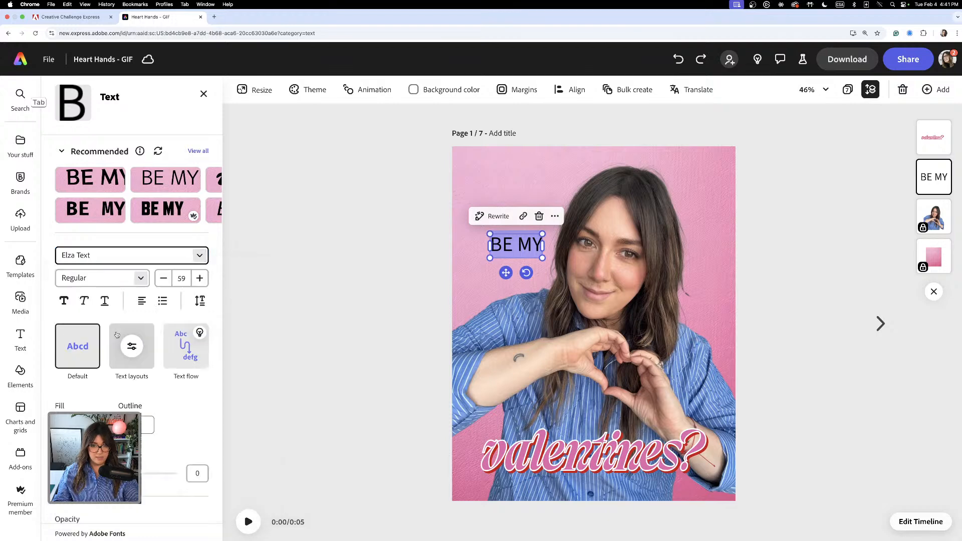
left_click(141, 278)
scroll(141, 380, "down", 2)
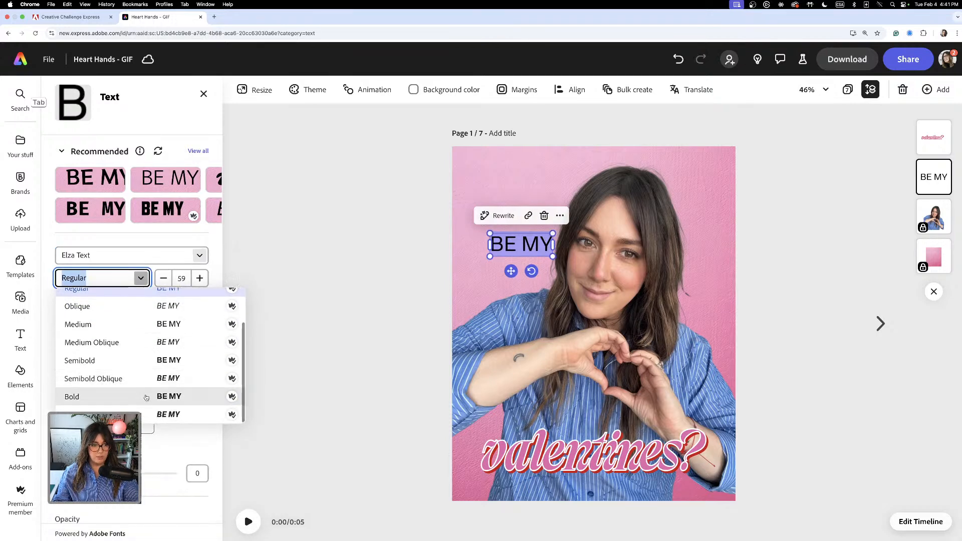
left_click(141, 397)
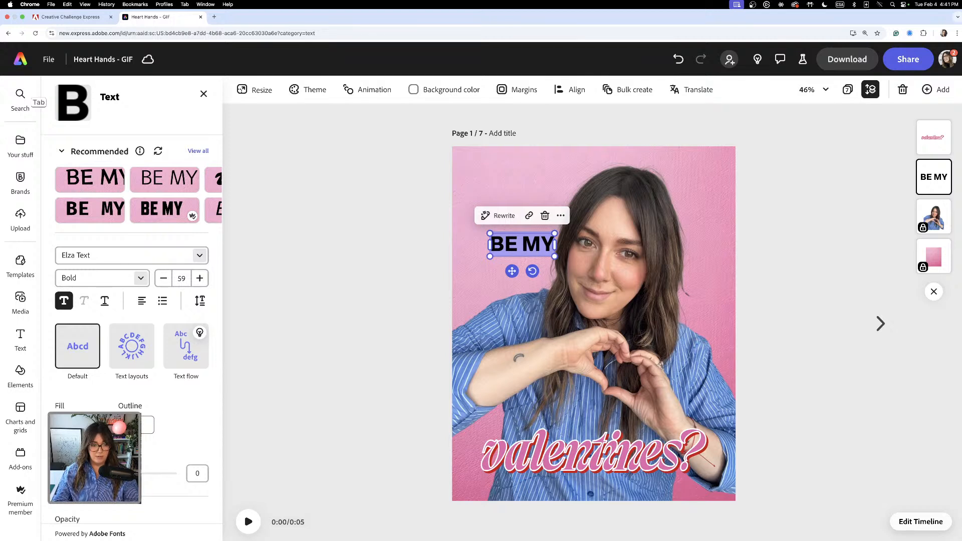
Step: Set the fill colour of "BE MY" to white #FFFFFF
left_click(73, 425)
left_click_drag(132, 402, 102, 376)
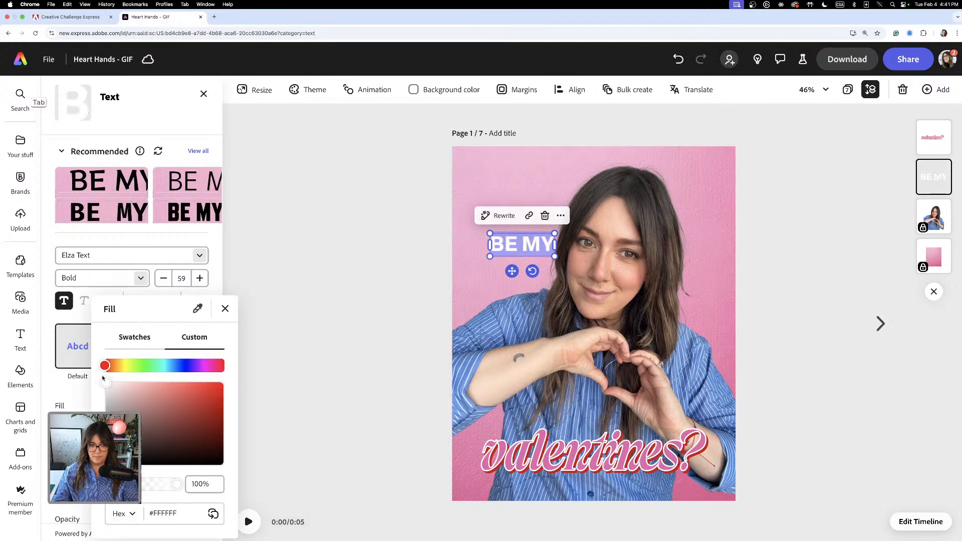
left_click(313, 370)
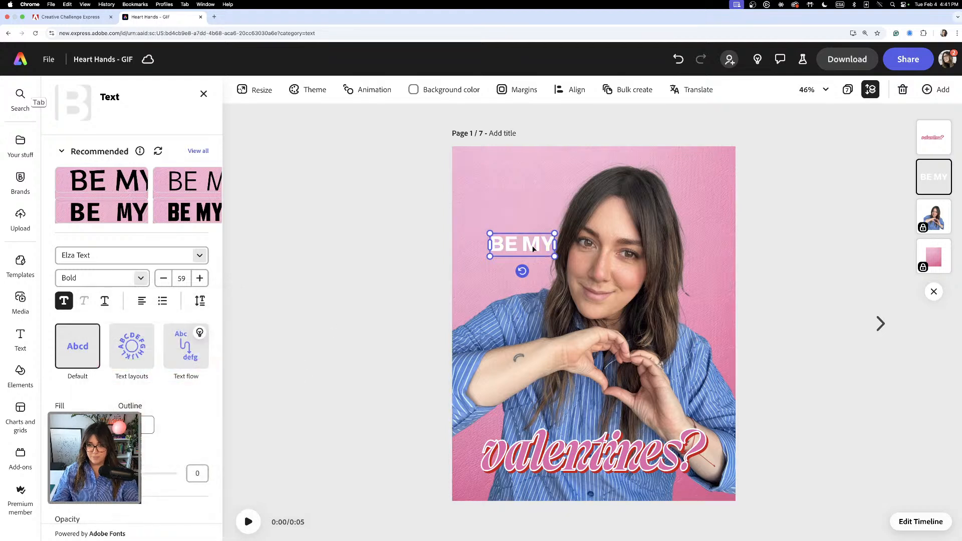
Step: Enlarge "BE MY" to size 97 and centre it directly above "valentines?", slightly overlapped by that word
left_click_drag(532, 246, 635, 431)
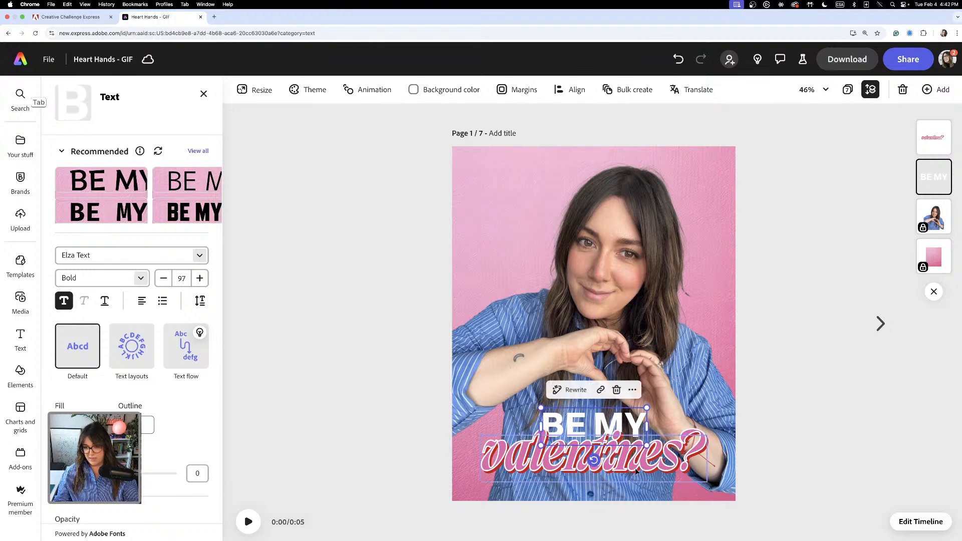
left_click(637, 465)
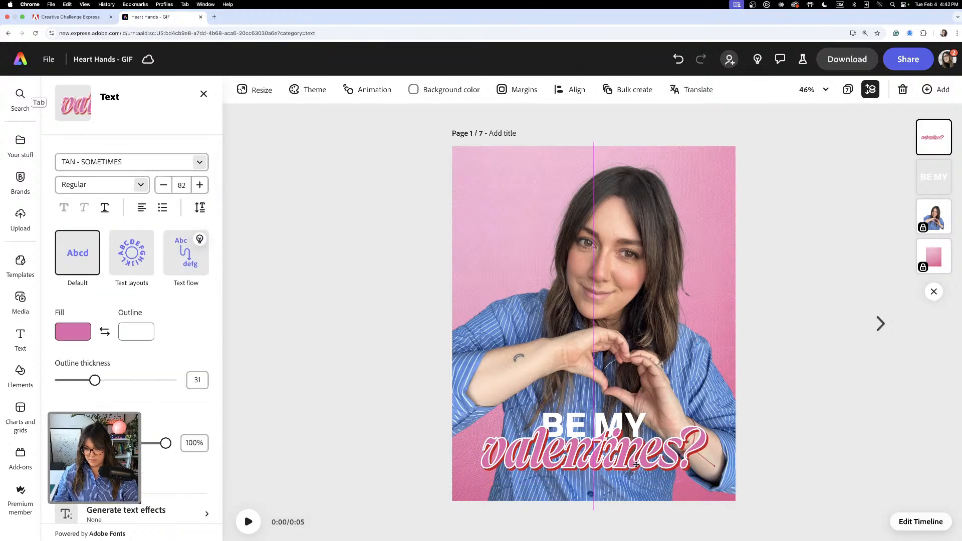
left_click(369, 390)
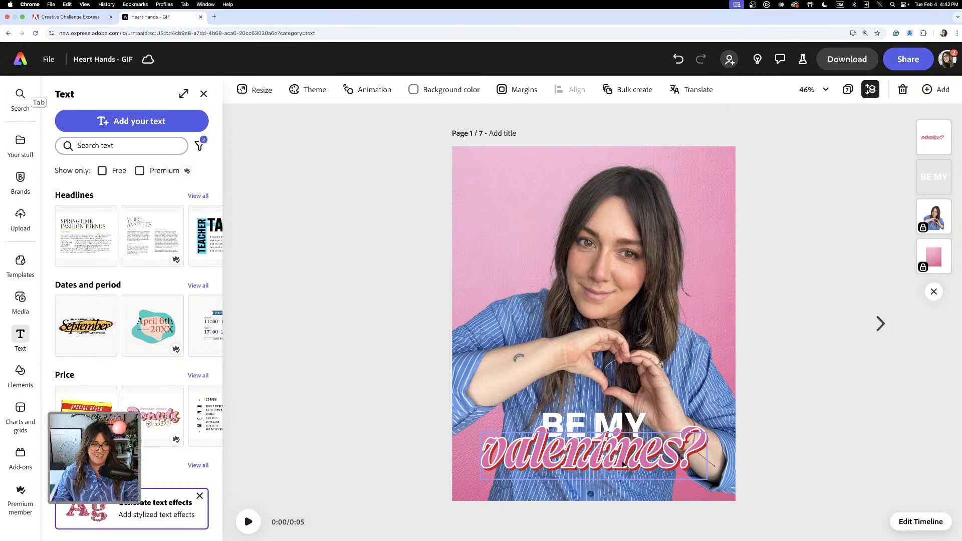
Step: Search the design elements for "heart" and add the hand-drawn looping heart outline icon to the page
left_click(13, 379)
left_click(147, 141)
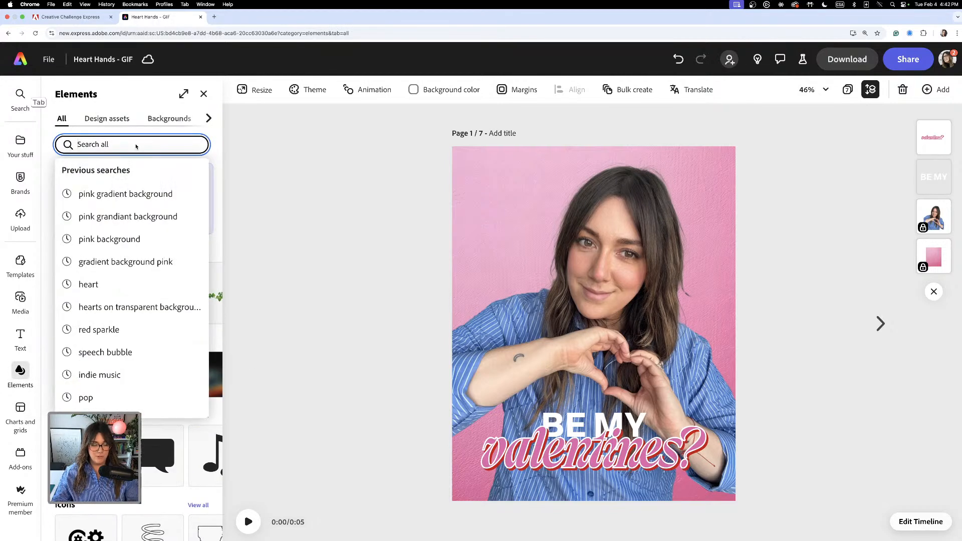
type("heart")
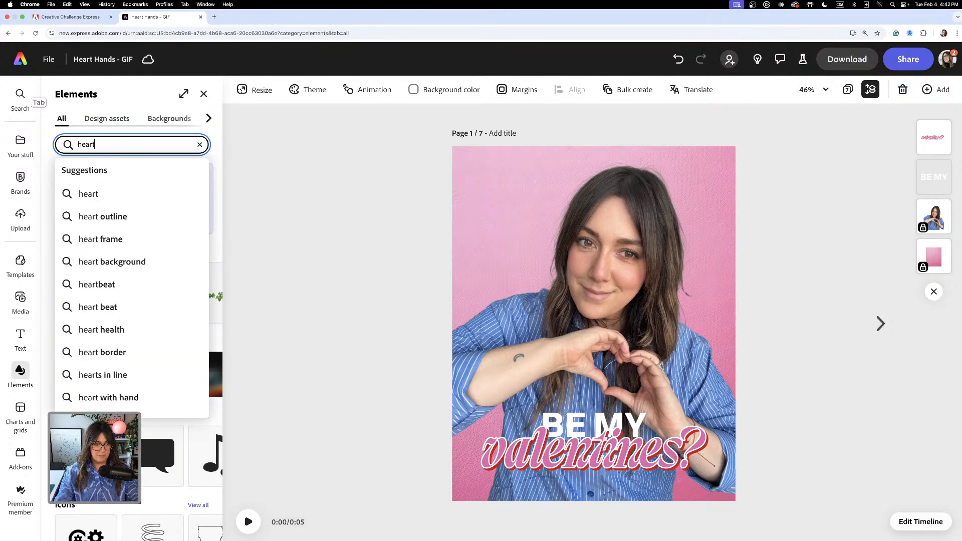
left_click(112, 194)
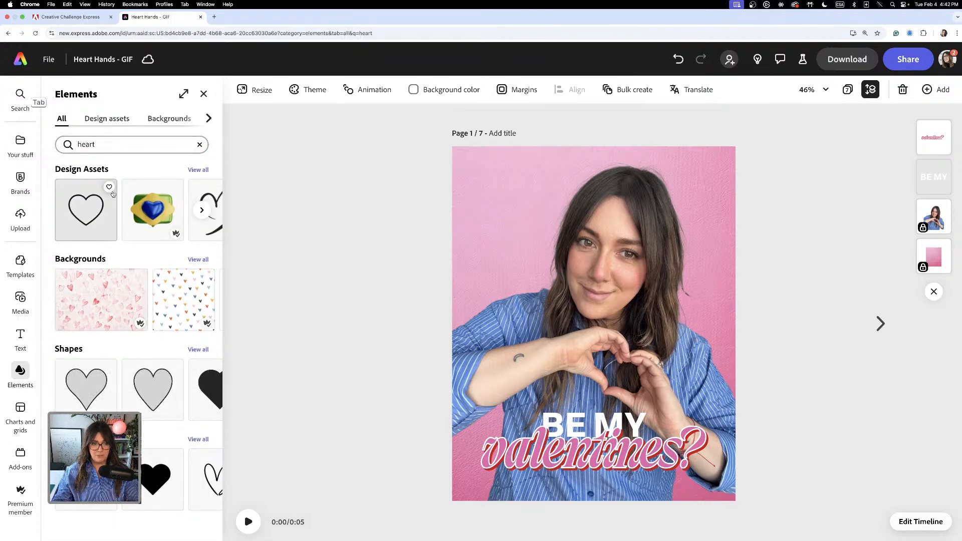
scroll(181, 485, "right", 2)
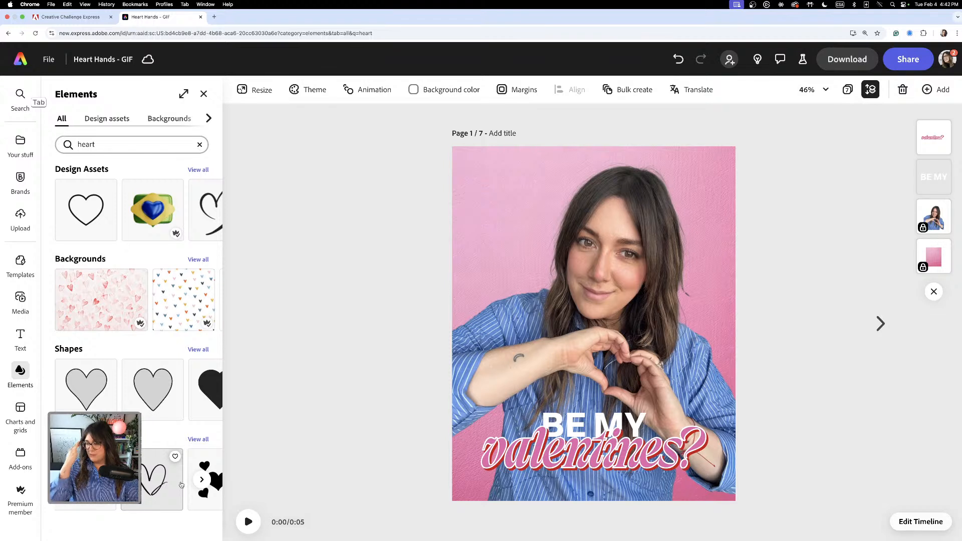
left_click(182, 485)
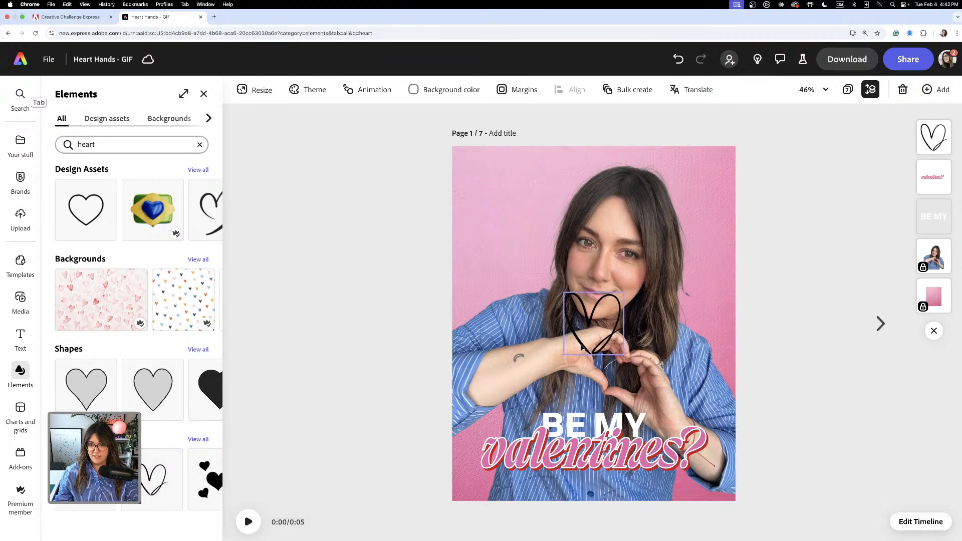
Step: Shrink the heart icon slightly and place it in the pink area on the page's left, beside the face
left_click_drag(606, 351, 521, 238)
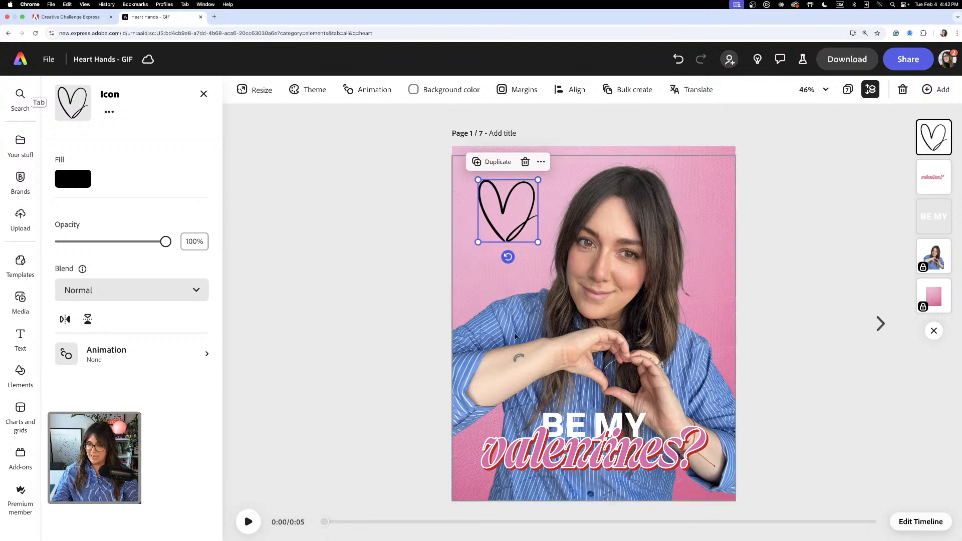
left_click_drag(538, 180, 530, 185)
left_click_drag(516, 234, 526, 258)
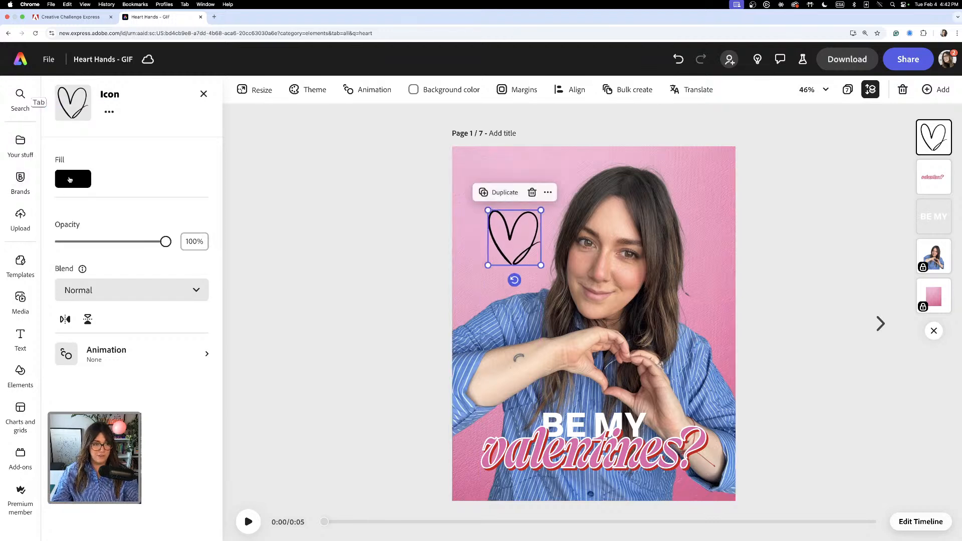
Step: Recolour the heart icon to white #FFFFFF
left_click(70, 179)
left_click_drag(128, 198, 100, 146)
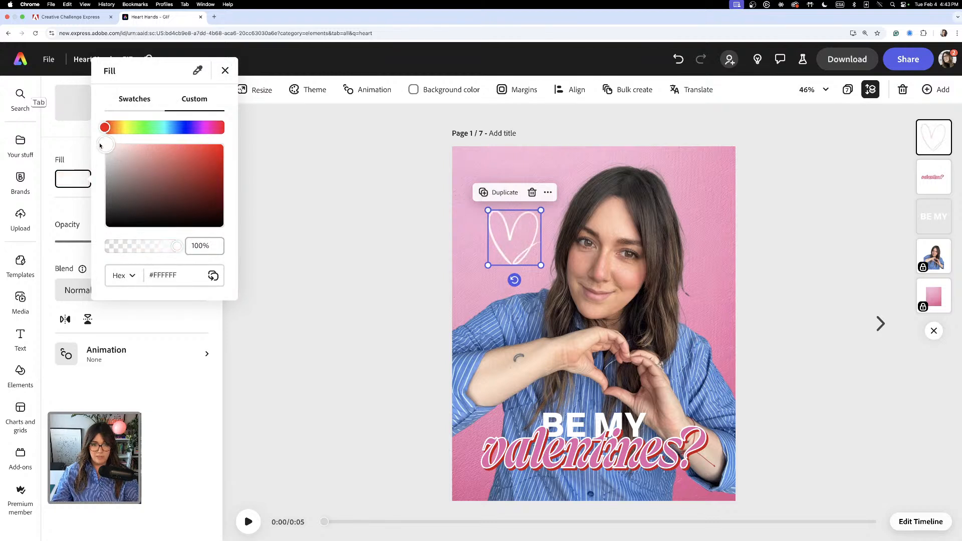
left_click(306, 244)
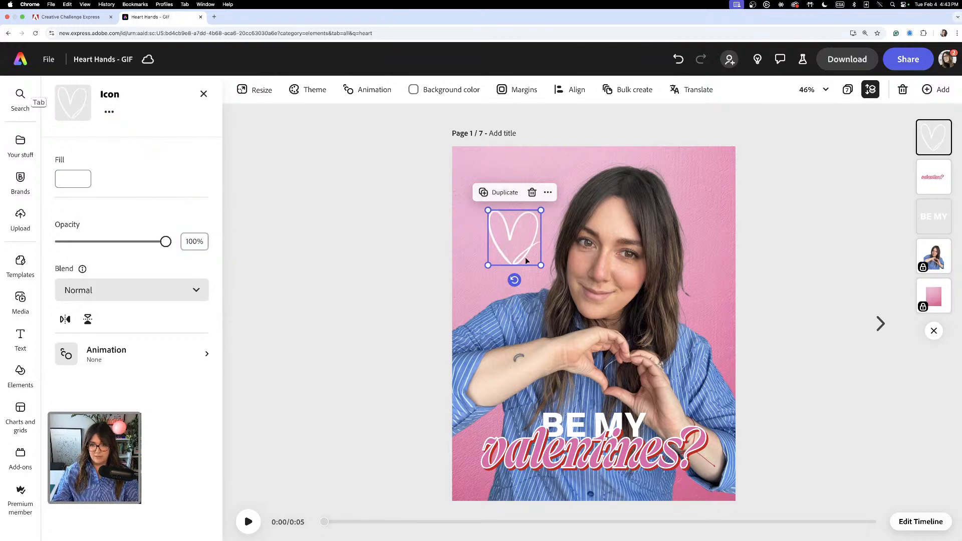
Step: Tilt the white heart and arrange three copies around the portrait: upper left, above the left shoulder and over the right shoulder
left_click_drag(514, 280, 530, 327)
left_click_drag(533, 228, 536, 211)
left_click_drag(521, 318, 520, 304)
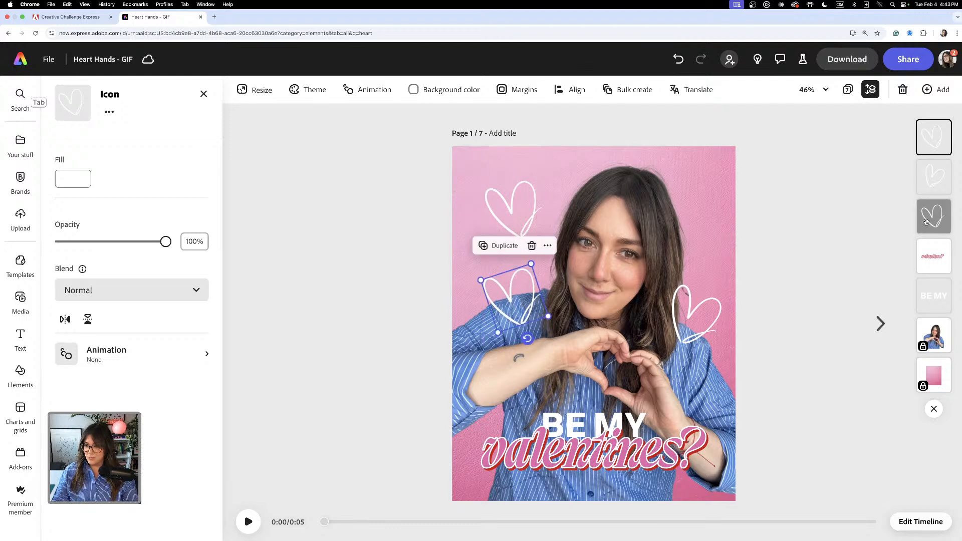
Step: Move the white heart by the left shoulder behind the portrait layer and fine-tune the positions of both white hearts on the left
left_click_drag(929, 221, 934, 337)
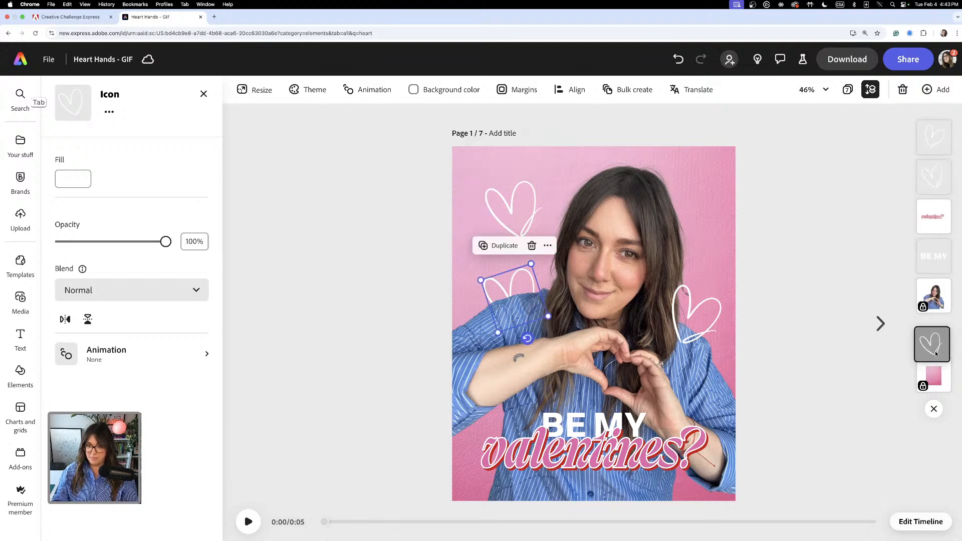
left_click_drag(533, 287, 524, 278)
mouse_move(535, 196)
left_mouse_down()
mouse_move(552, 189)
mouse_move(540, 194)
left_mouse_up()
left_click_drag(528, 282, 524, 276)
left_click(311, 332)
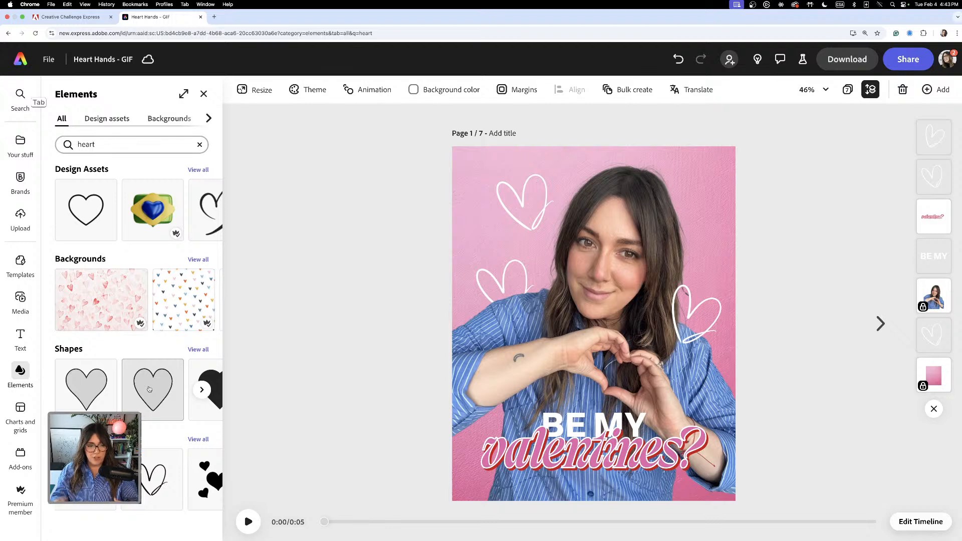
Step: Find a solid filled heart among the heart shapes and add it to the page
scroll(160, 396, "right", 5)
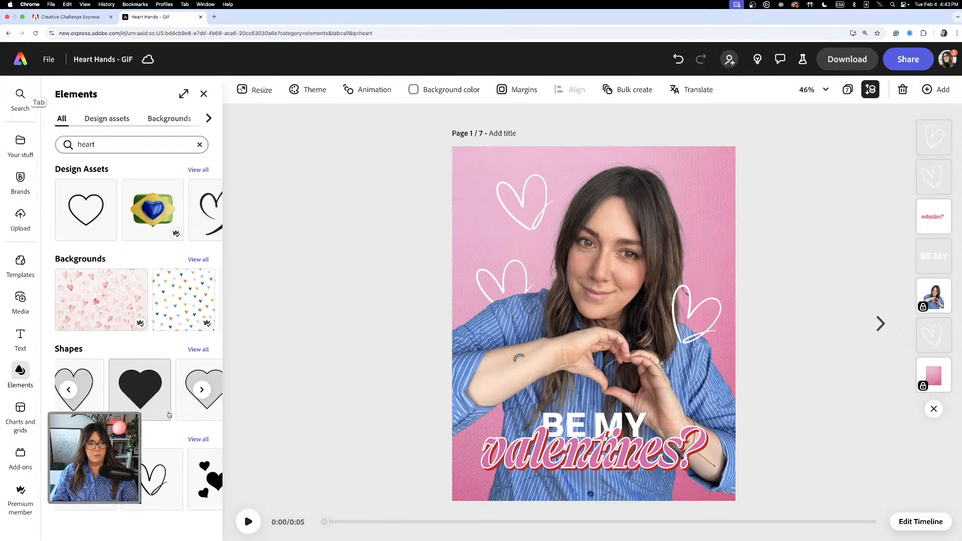
scroll(160, 396, "right", 3)
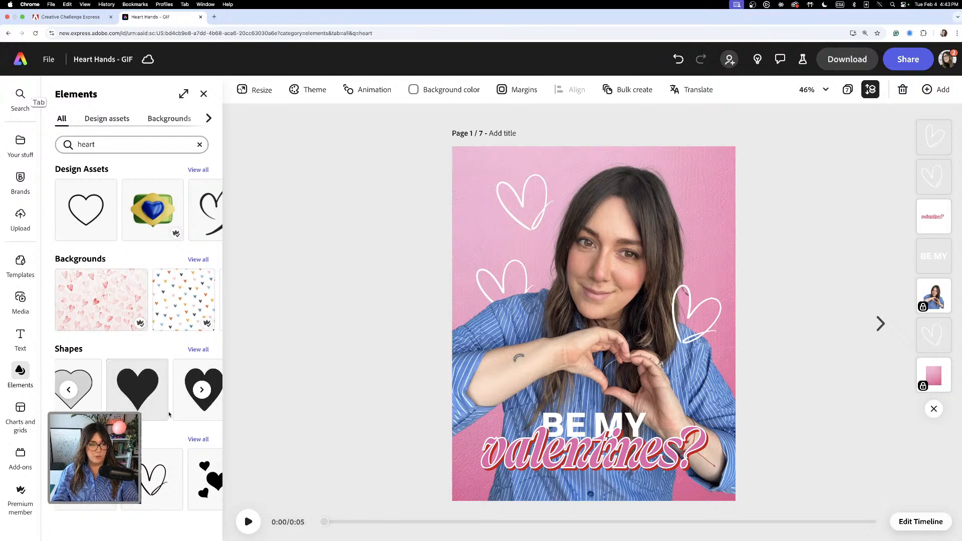
left_click(138, 395)
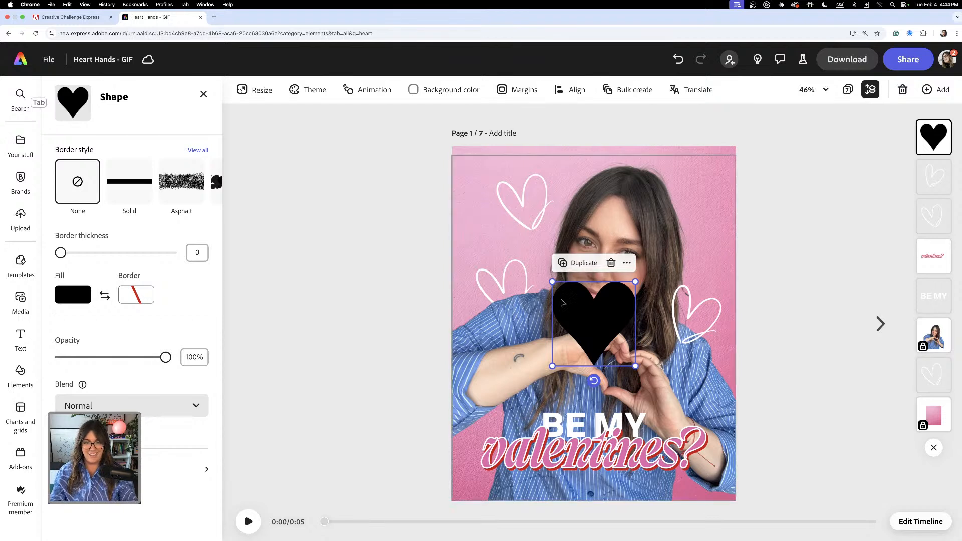
Step: Fill the solid heart with pink #E368AD, sampled with the eyedropper from the "valentines?" text
left_click(76, 303)
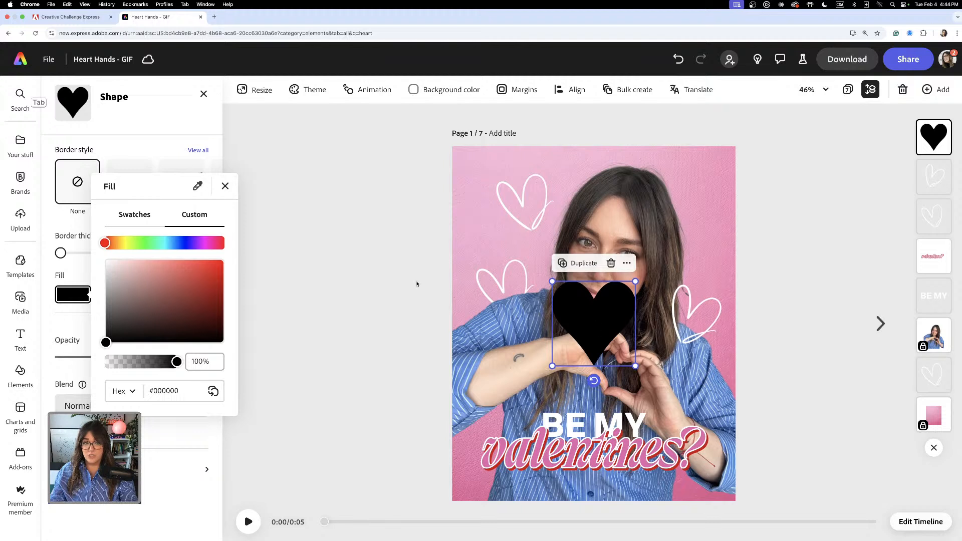
left_click(200, 186)
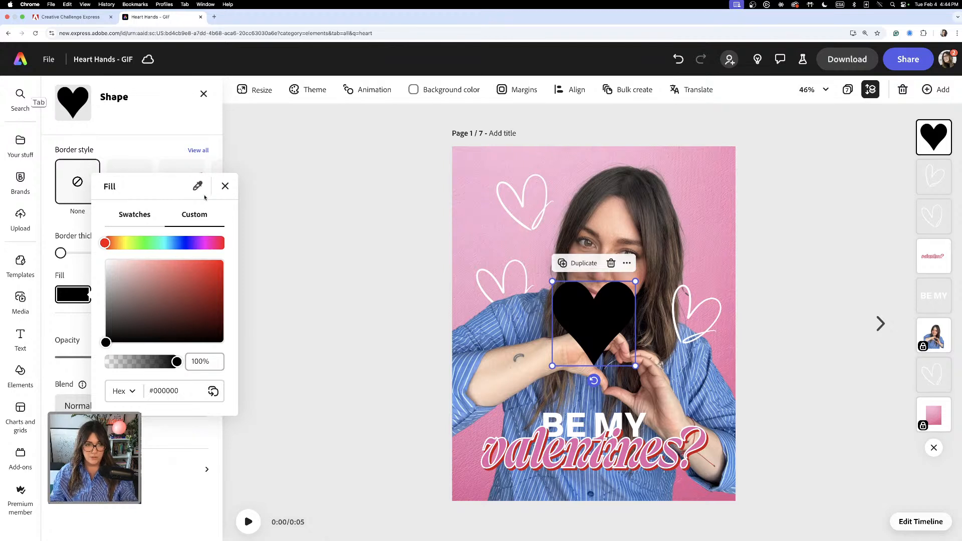
left_click(572, 451)
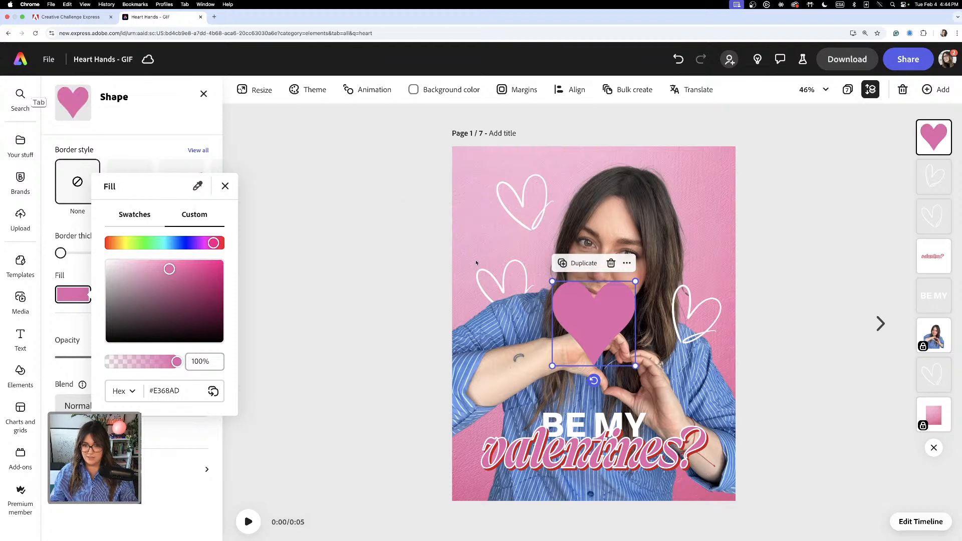
left_click(395, 209)
left_click(452, 155)
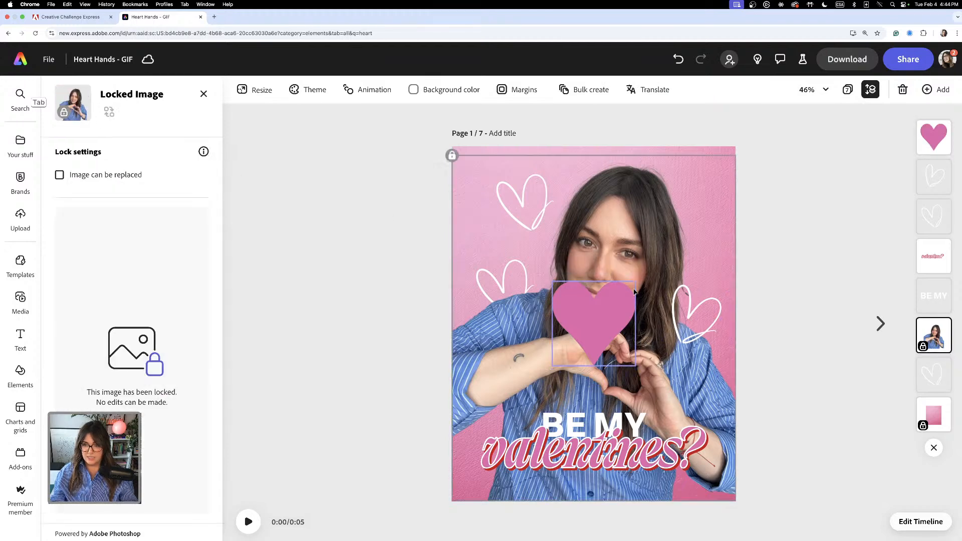
Step: Shrink and tilt the pink heart, placing copies beside the hair on the right, between the left white hearts and inside the hands
left_click(635, 282)
left_click_drag(636, 282, 502, 270)
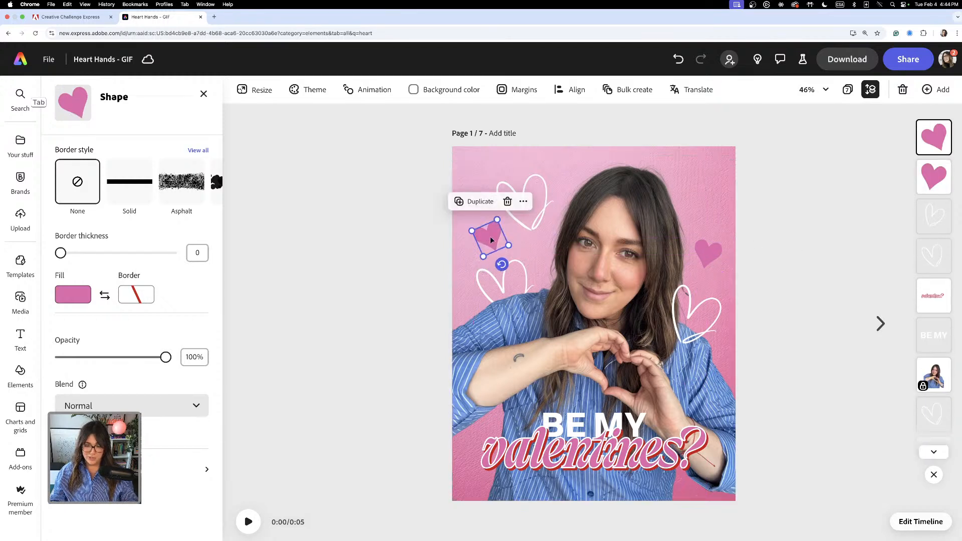
left_click_drag(483, 236, 612, 373)
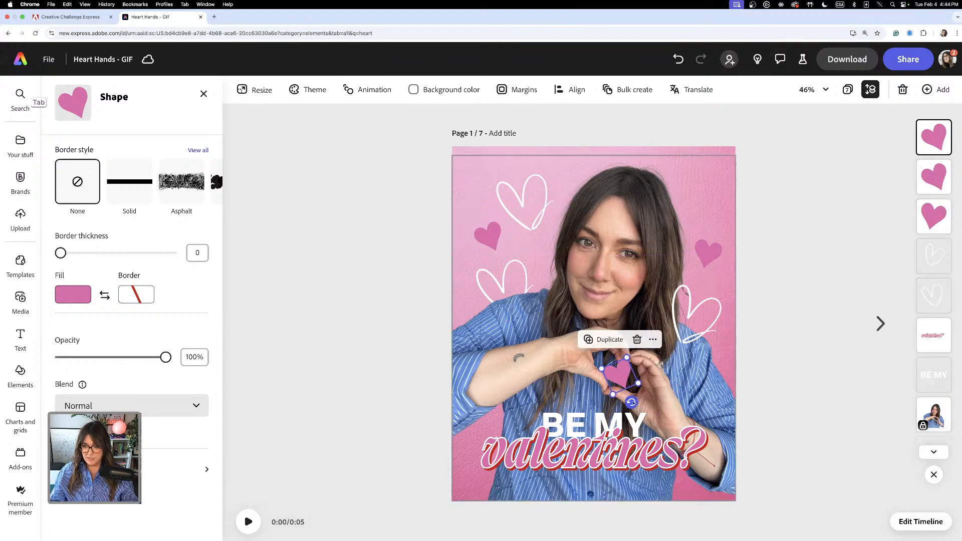
left_click_drag(633, 404, 615, 366)
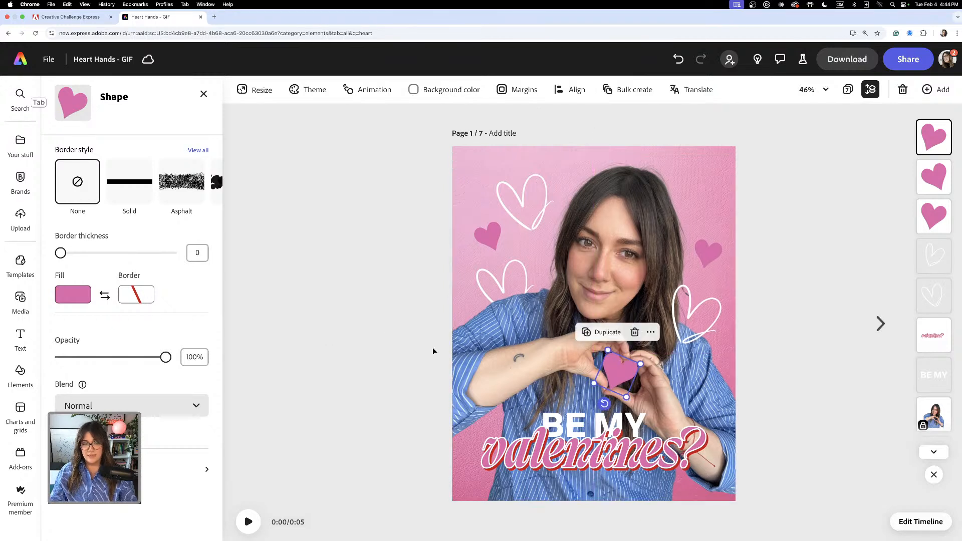
Step: Copy the pink heart onto the left arm and recolour it red #D10E0E, sampled from the "valentines?" text shadow
left_click(710, 253)
left_click_drag(710, 253, 536, 339)
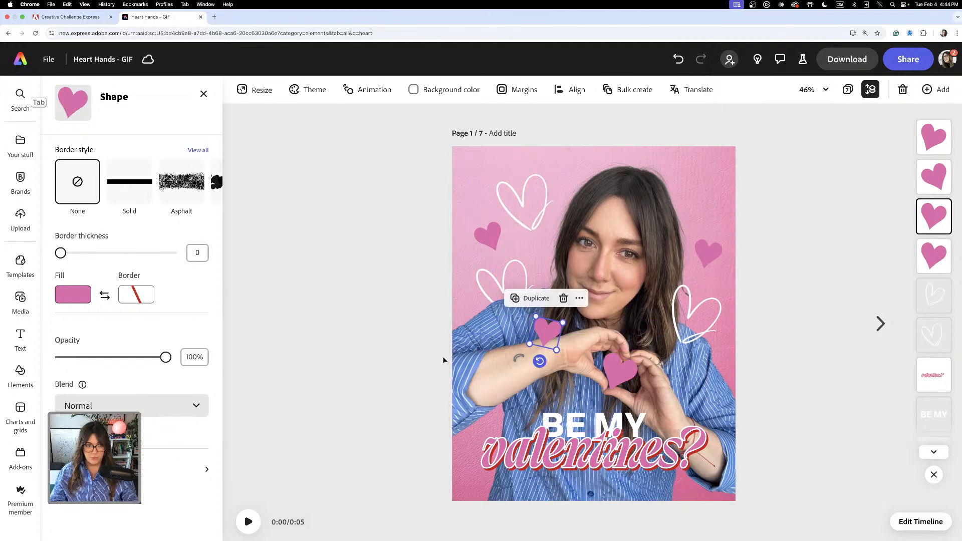
left_click(76, 296)
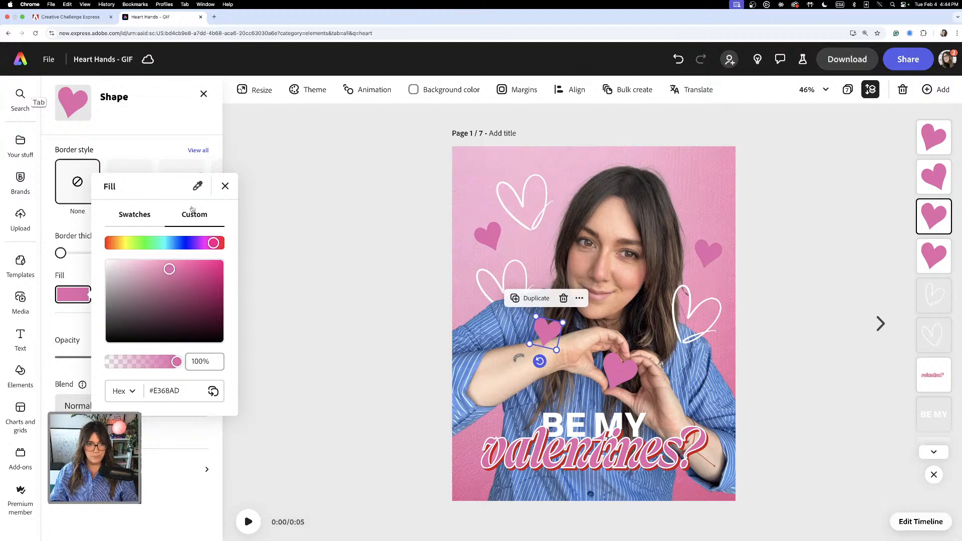
left_click(197, 186)
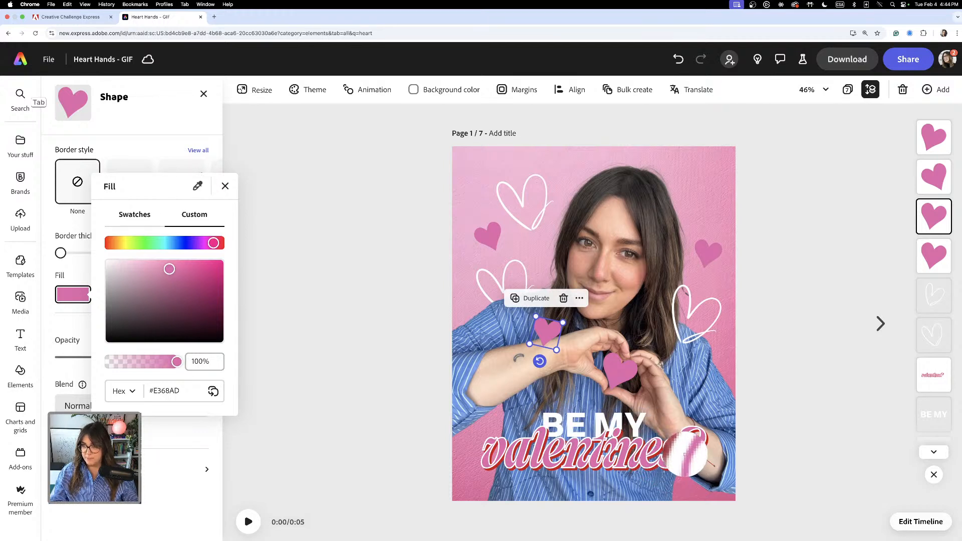
left_click(701, 449)
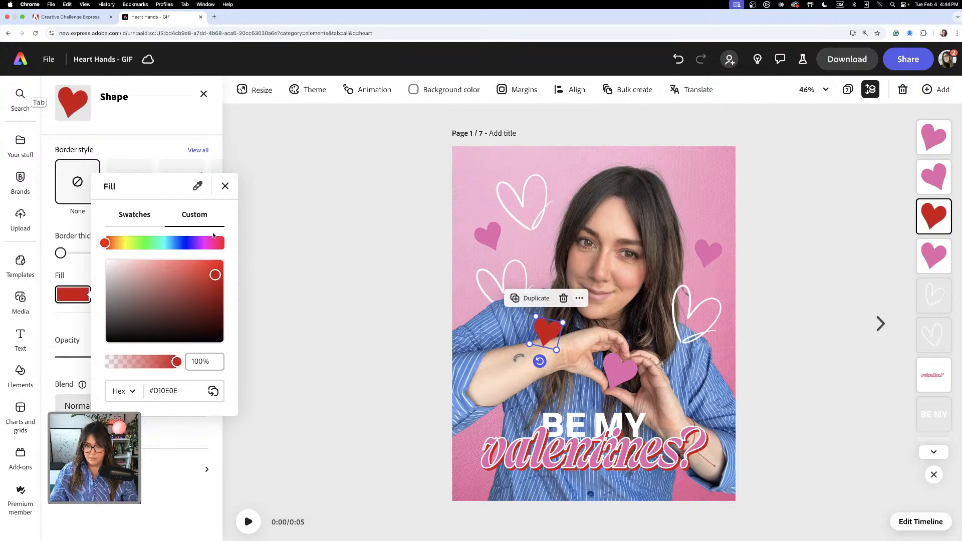
left_click(346, 268)
Step: Arrange three small tilted red hearts at the upper right, on the left upper arm and beside "BE MY"
left_click_drag(552, 328, 717, 185)
left_click_drag(710, 190, 531, 435)
left_click(769, 225)
left_click(697, 197)
left_click(802, 290)
left_click(525, 321)
left_click(322, 298)
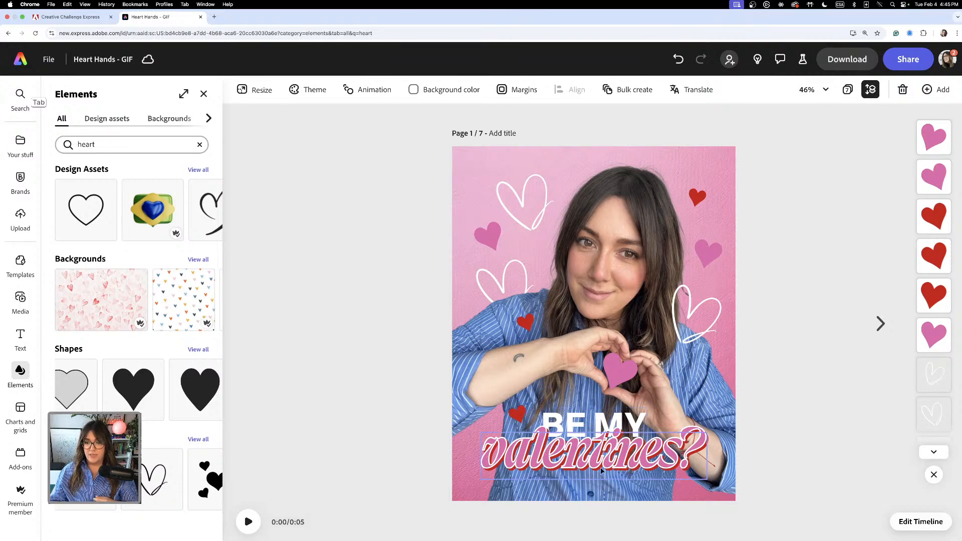
Step: Group the "BE MY" and "valentines?" texts
left_click(640, 483)
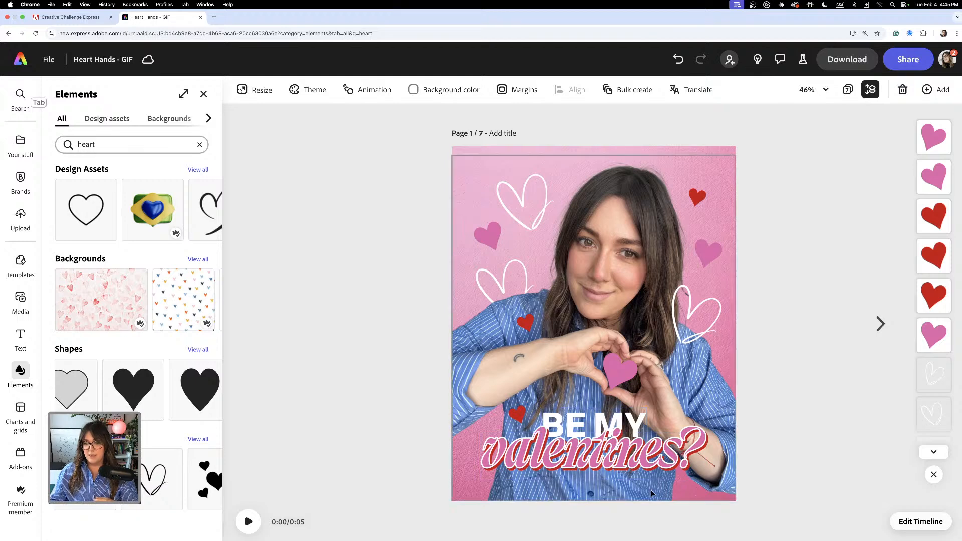
left_click(597, 416, "shift")
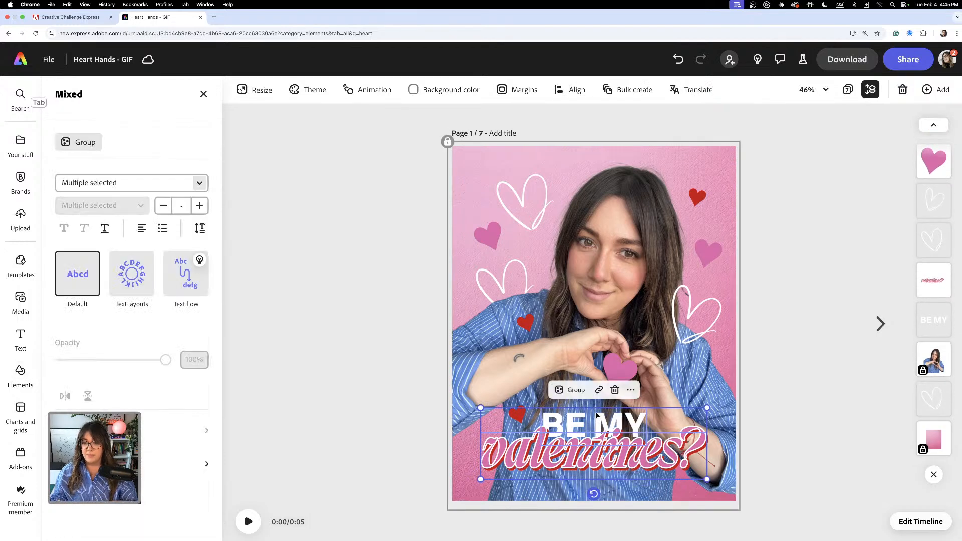
left_click(572, 389)
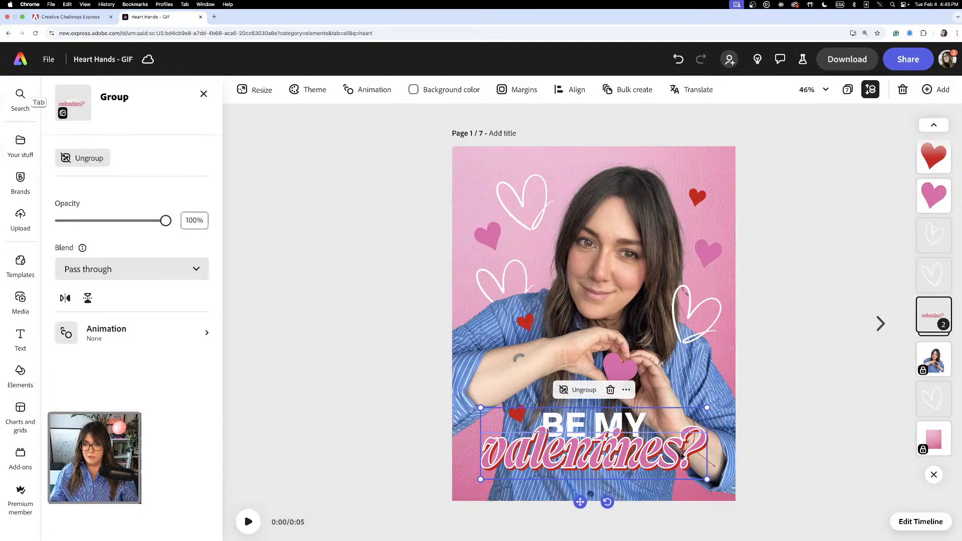
left_click(439, 431)
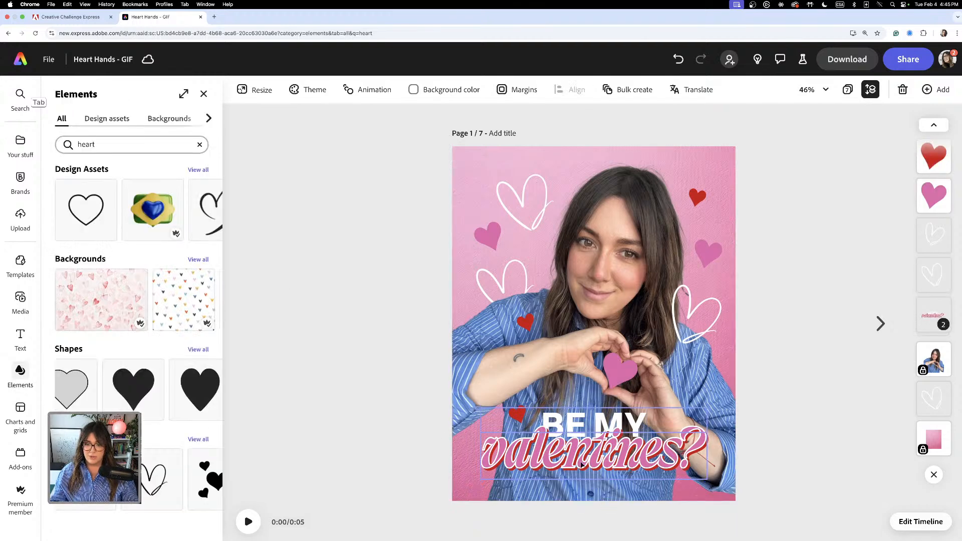
Step: Apply the Bungee In animation to the grouped text, with an upward direction and a duration of 2.16s
left_click(485, 444)
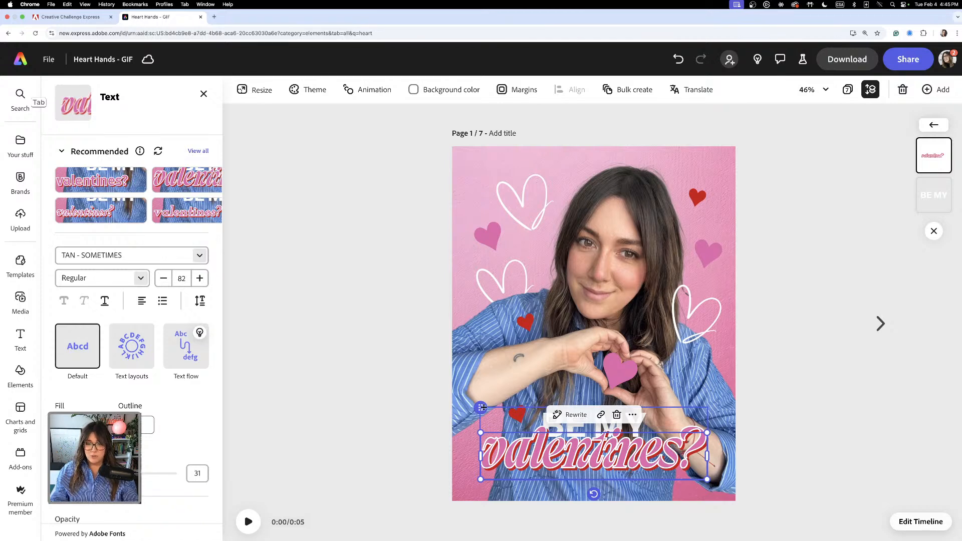
left_click(480, 408)
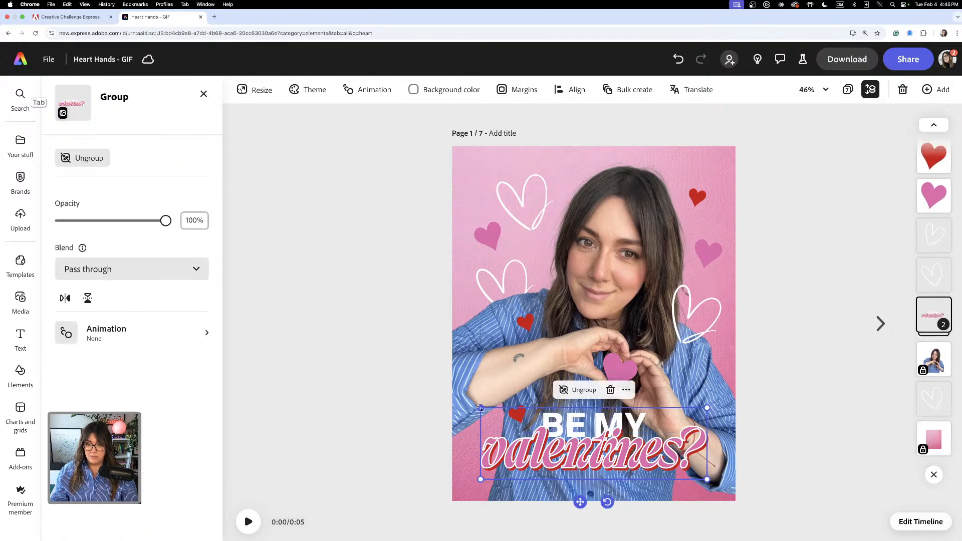
left_click(102, 328)
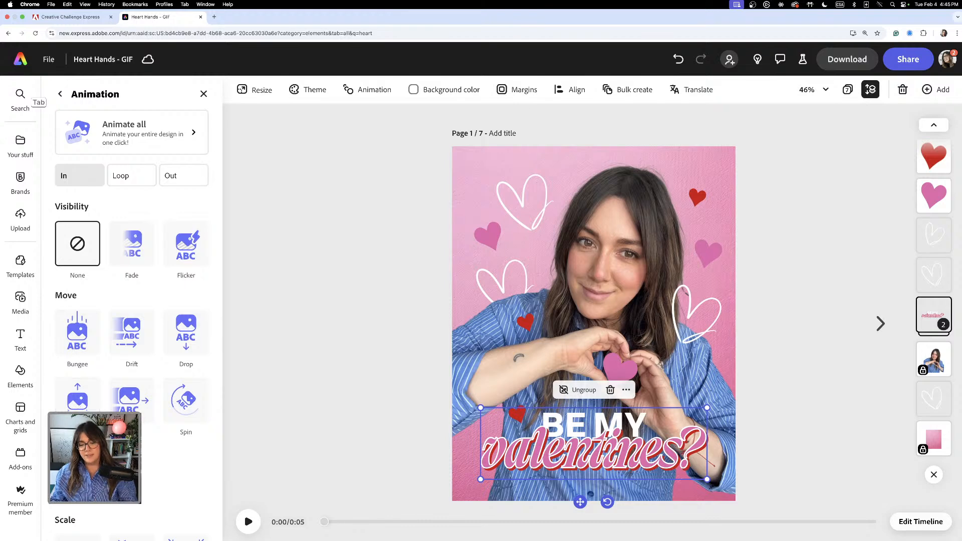
left_click(84, 341)
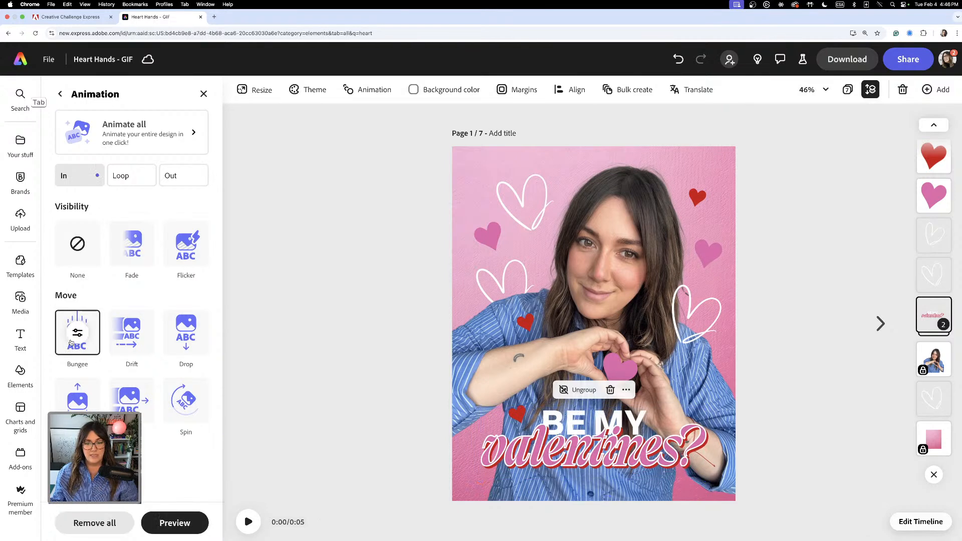
left_click(73, 344)
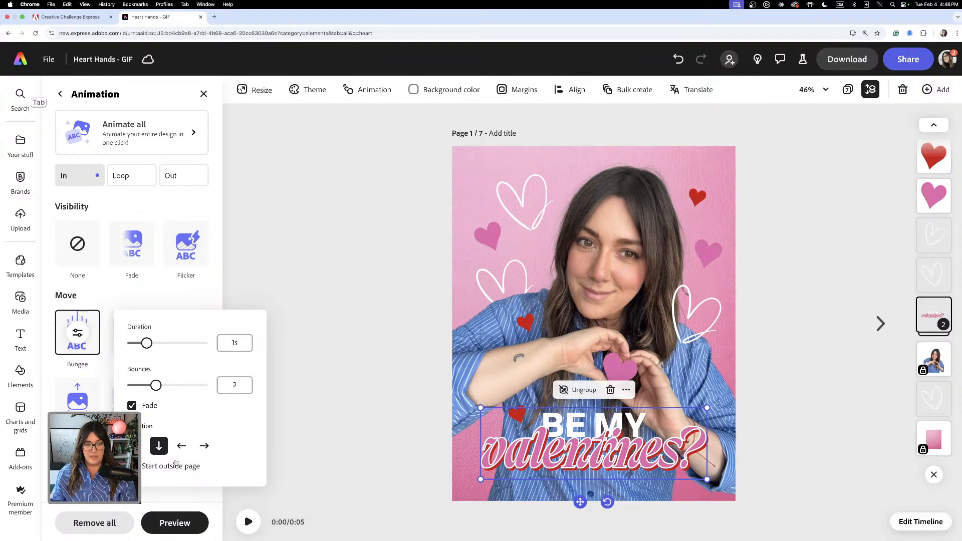
left_click(137, 446)
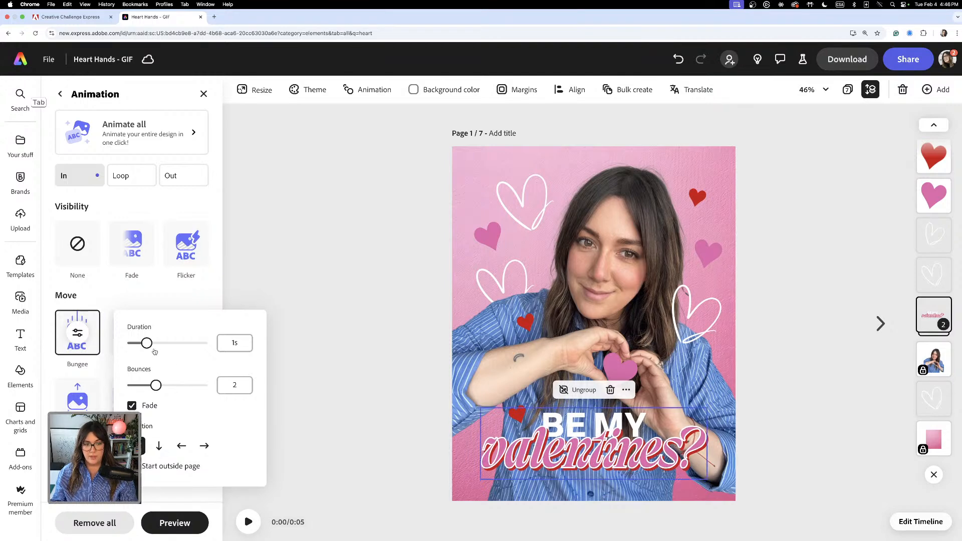
left_click_drag(146, 343, 169, 348)
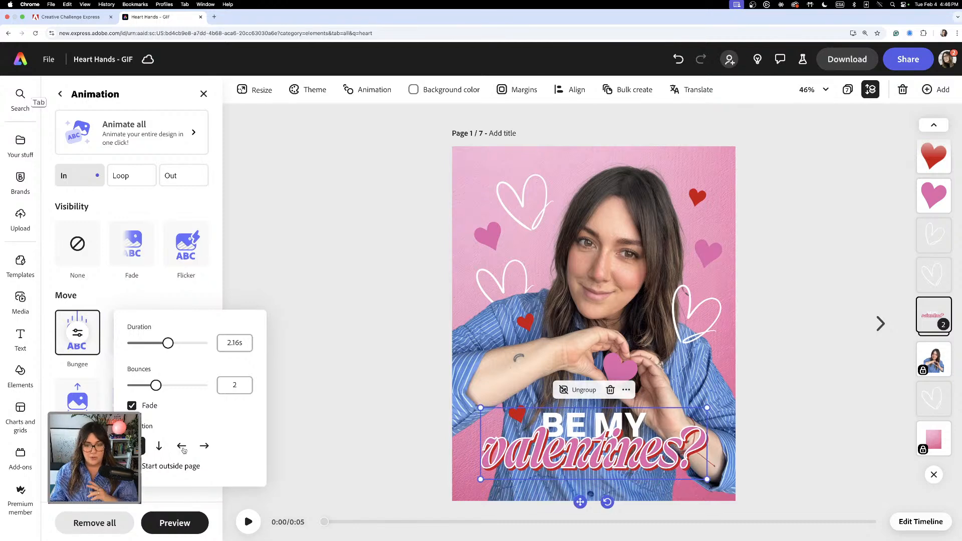
left_click(612, 466)
left_click(318, 415)
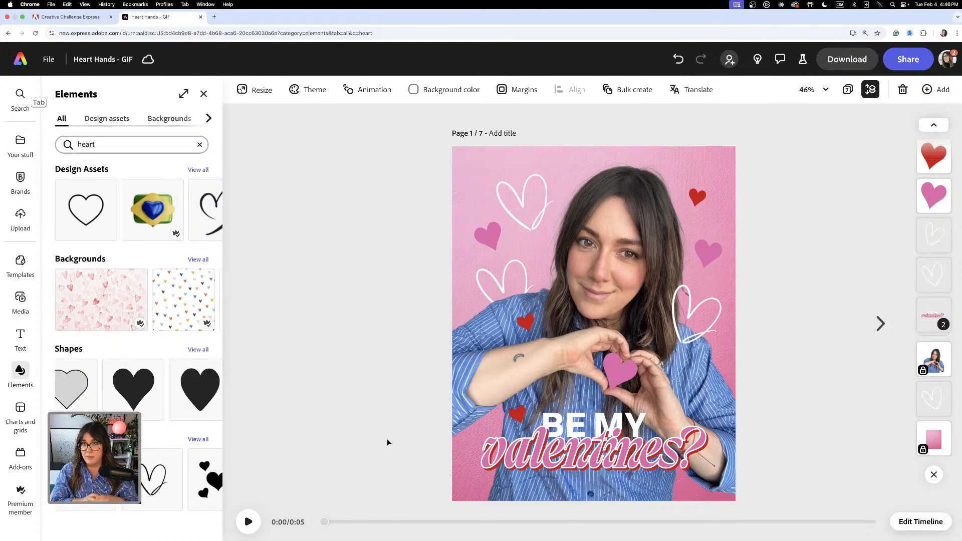
Step: Apply the looping Move animation that rocks tilted text from side to side to the "valentines?" text alone
double_click(596, 466)
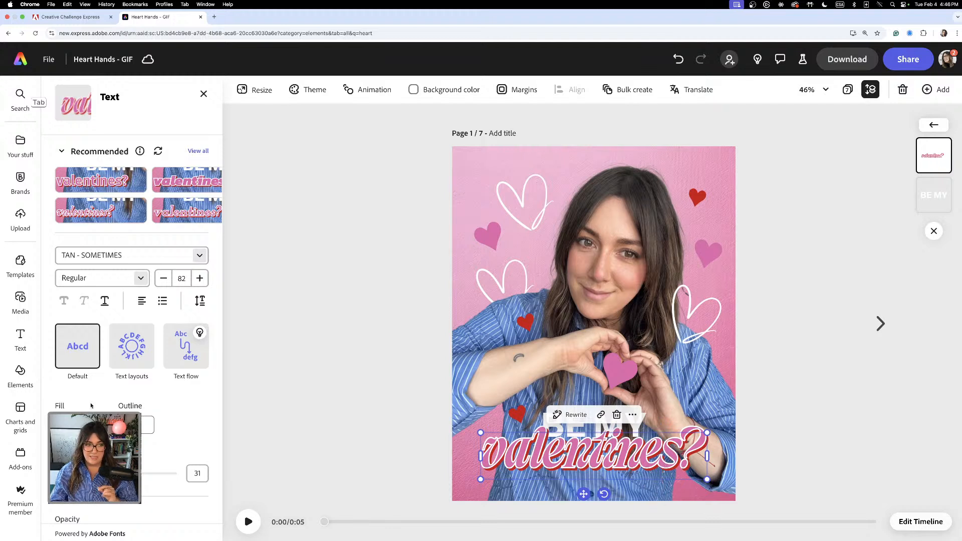
scroll(193, 404, "down", 5)
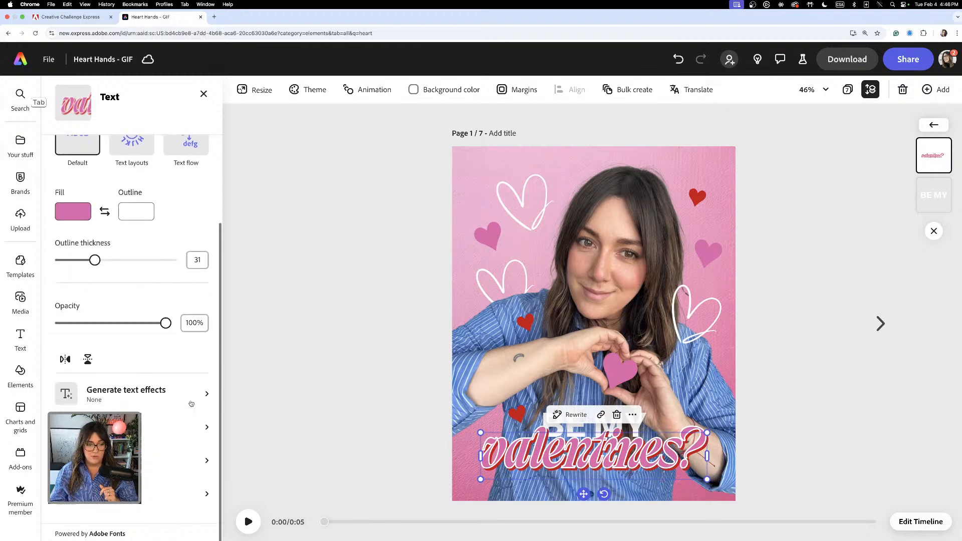
left_click(132, 494)
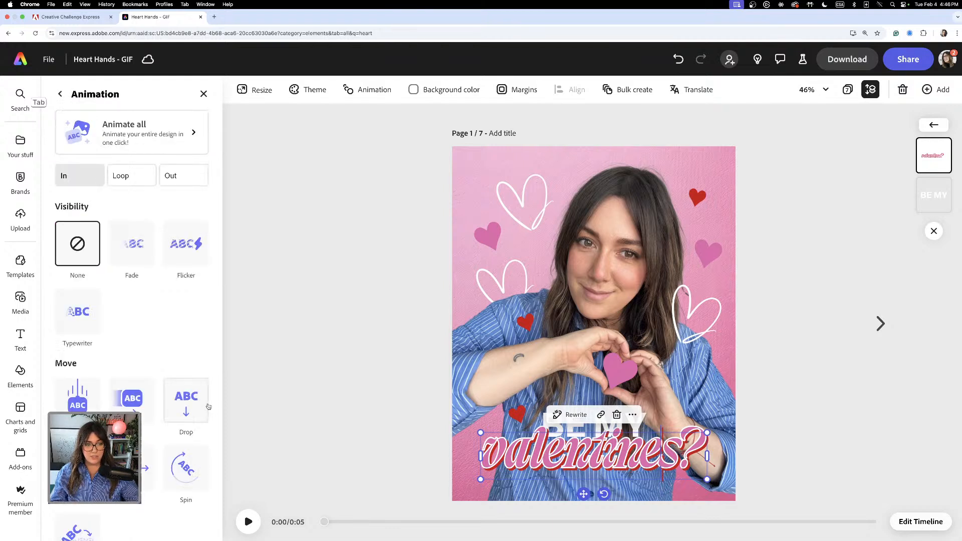
left_click(132, 176)
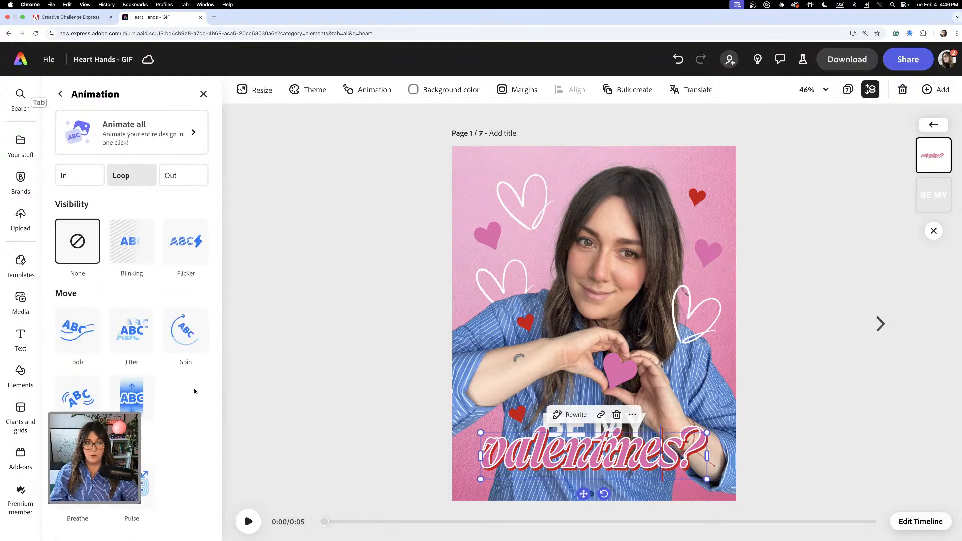
scroll(78, 392, "down", 1)
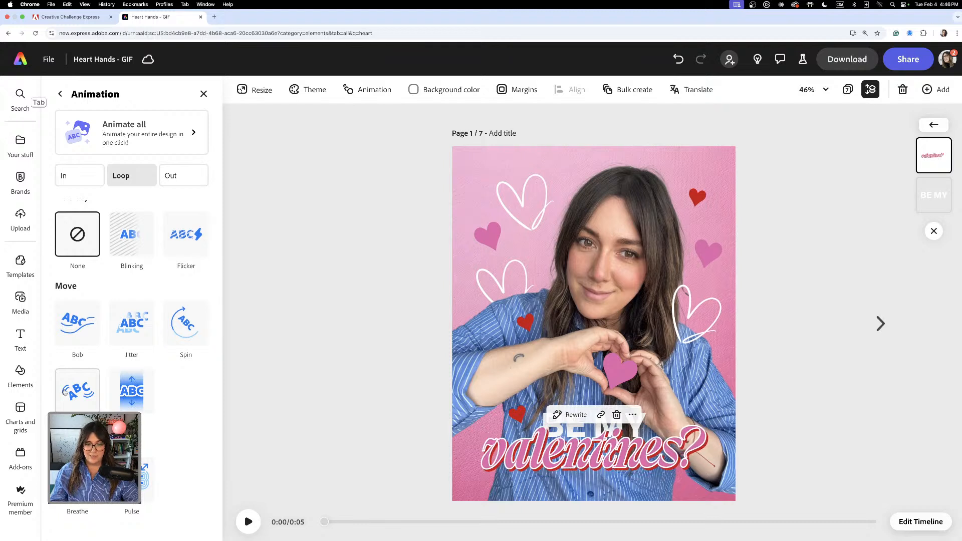
left_click(66, 392)
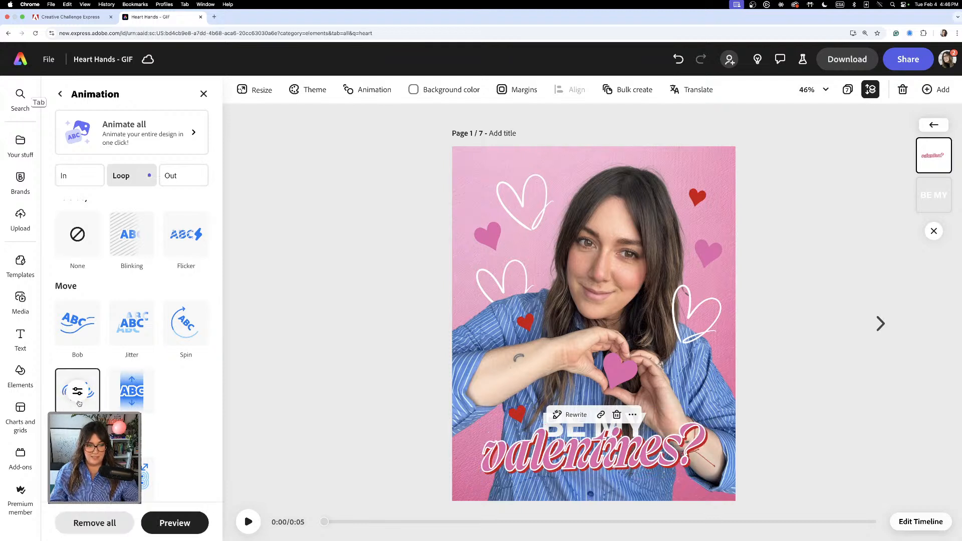
Step: Set the "valentines?" text's rocking loop animation to speed 77 and intensity 57, and play the page to check it
left_click(65, 397)
left_click_drag(182, 402, 186, 404)
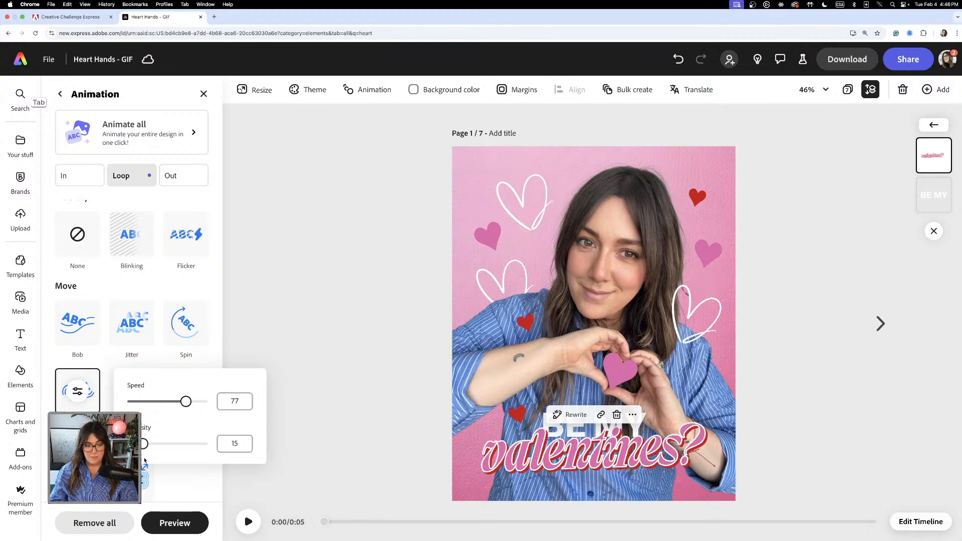
left_click_drag(143, 444, 172, 444)
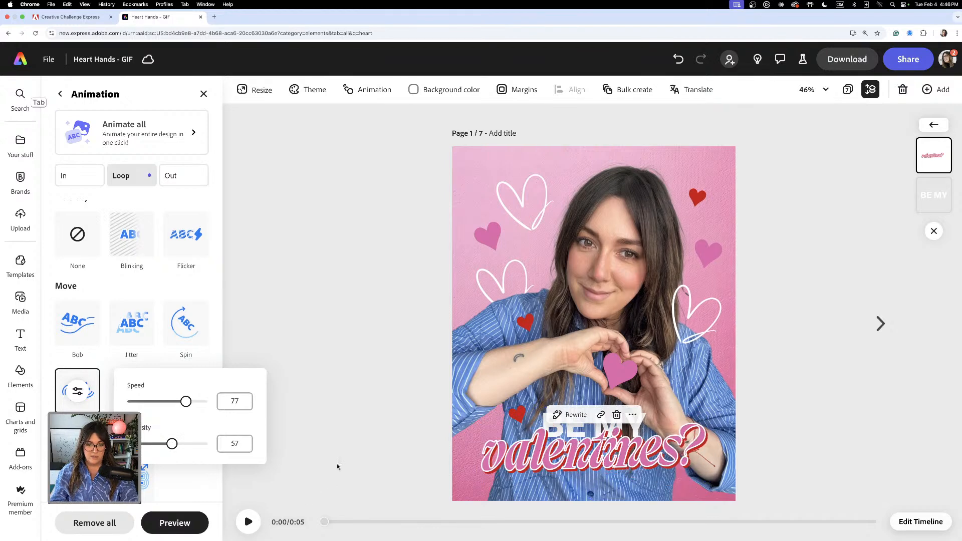
left_click(248, 521)
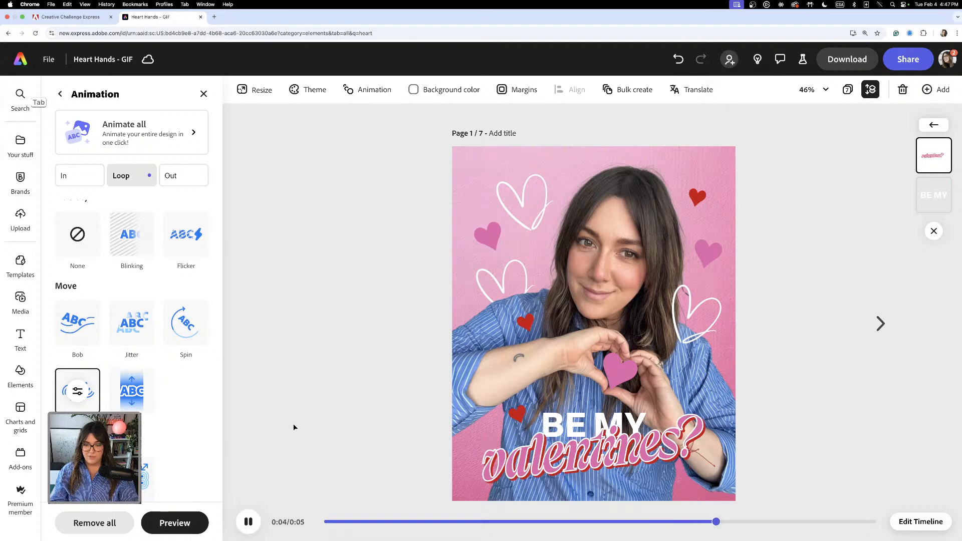
left_click(299, 440)
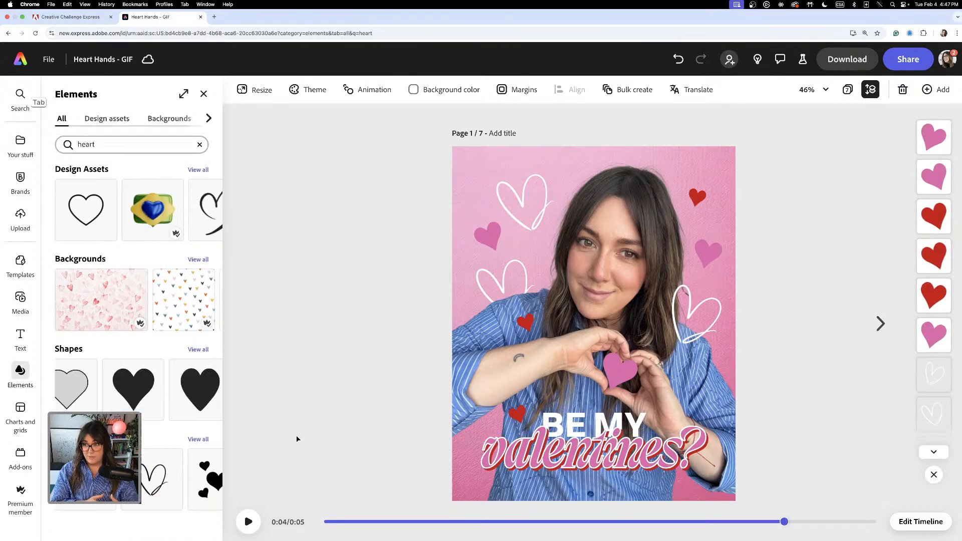
Step: Apply the looping Pulse animation to all the white, pink and red hearts around the portrait
left_click(549, 227)
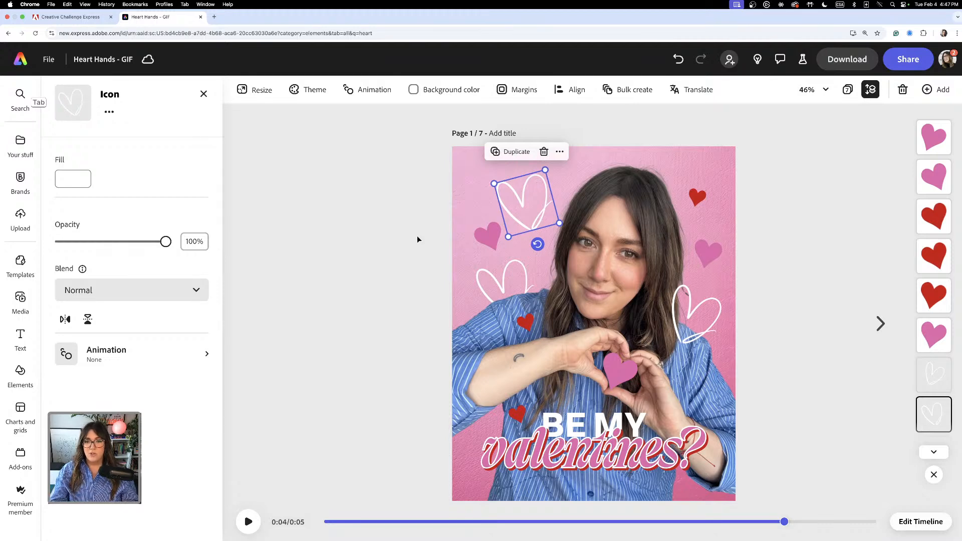
left_click(438, 193)
left_click(467, 161)
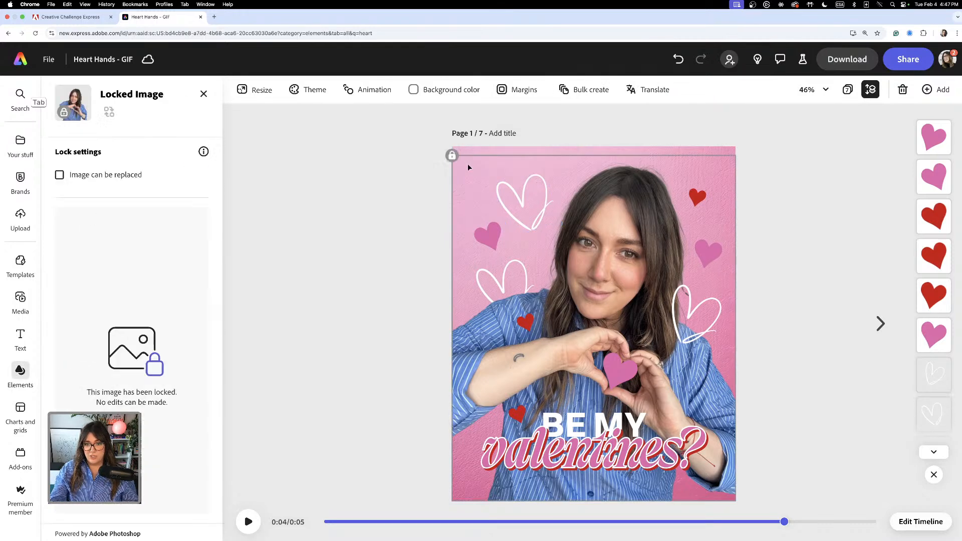
left_click_drag(493, 187, 722, 398)
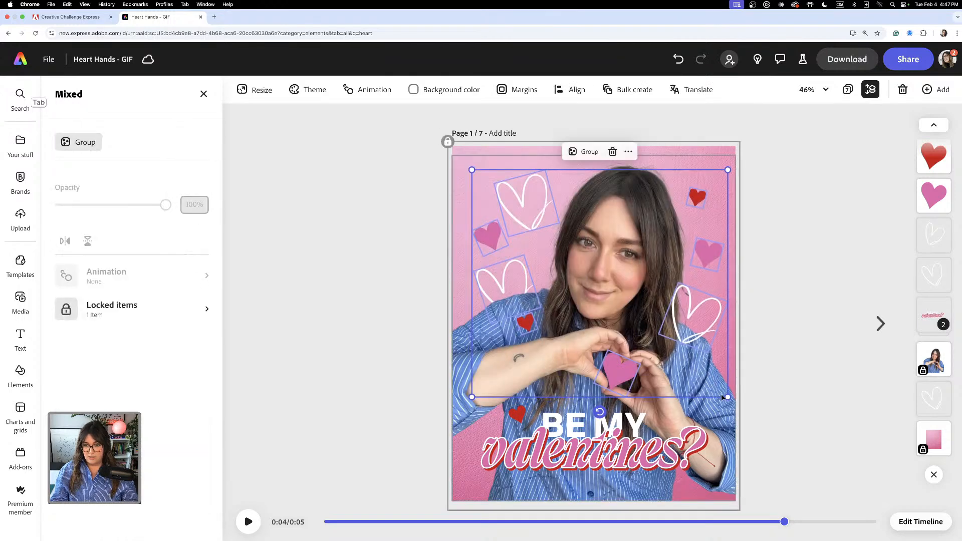
left_click(517, 416, "shift")
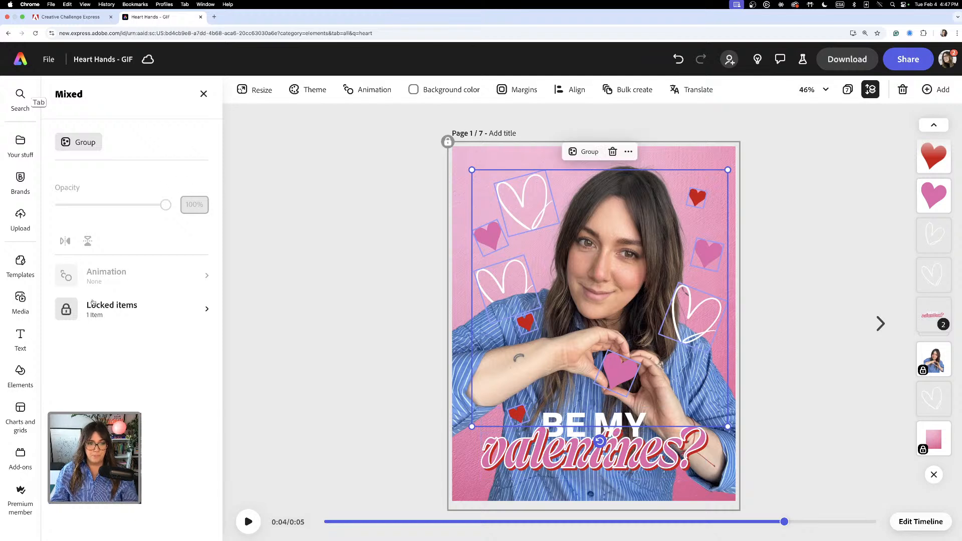
left_click(353, 95)
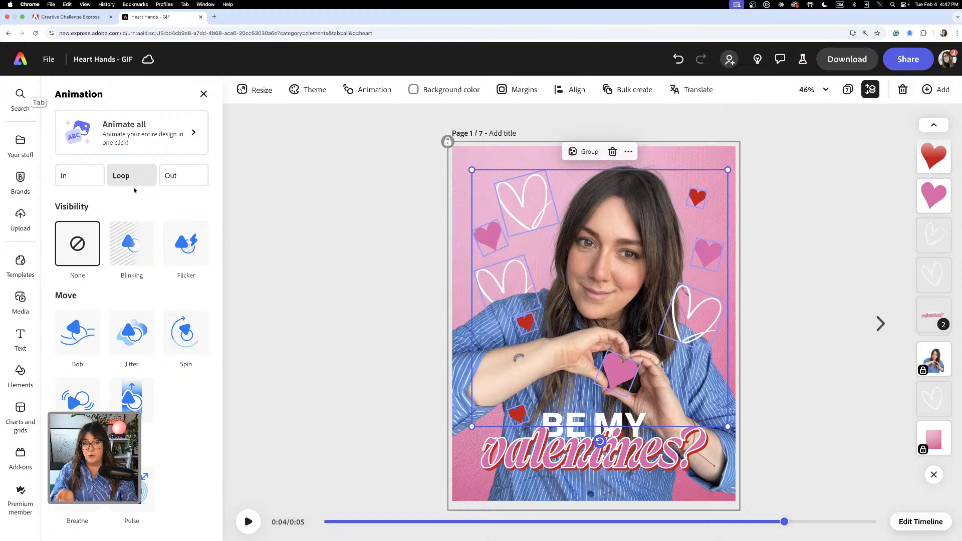
scroll(150, 380, "down", 1)
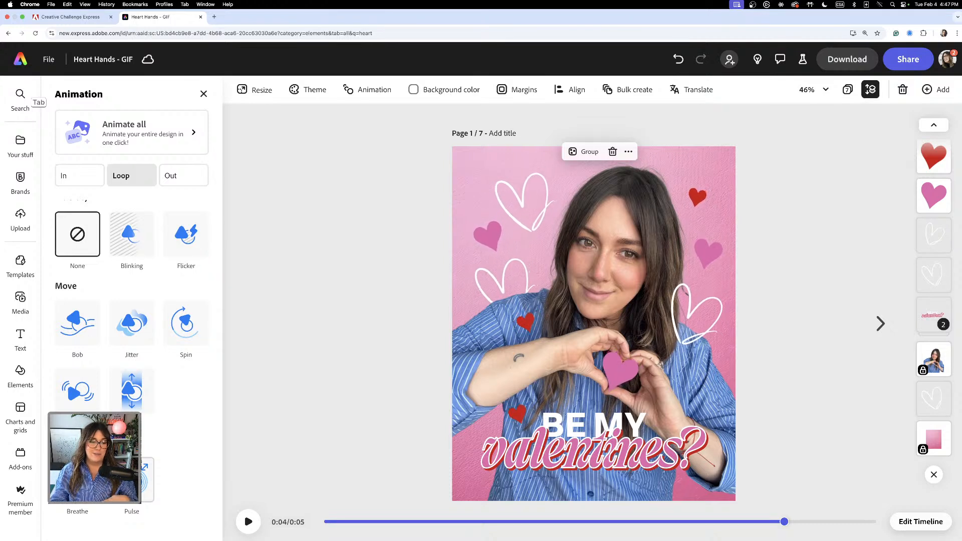
left_click(132, 479)
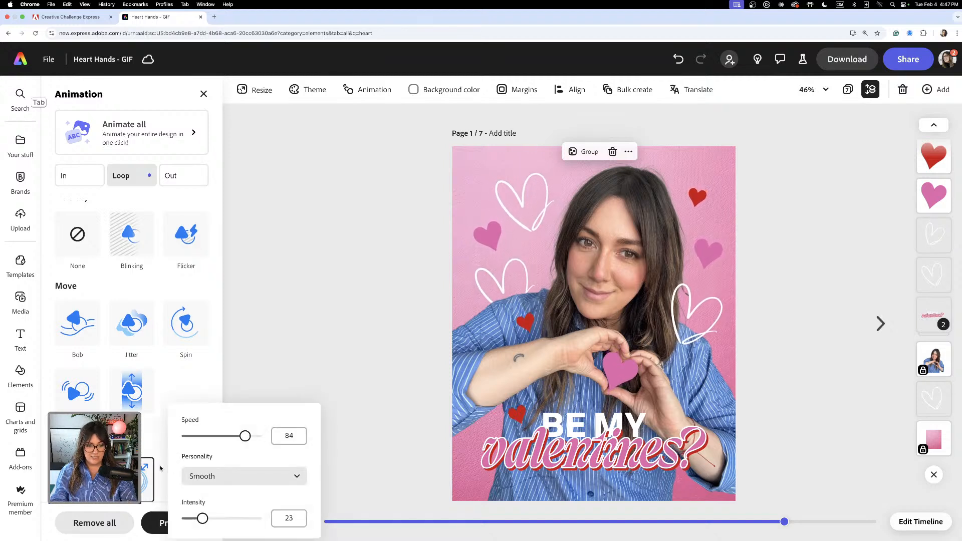
Step: Set the hearts' Pulse animation to the Energetic personality with intensity 48, and play the page from the start
left_click(223, 481)
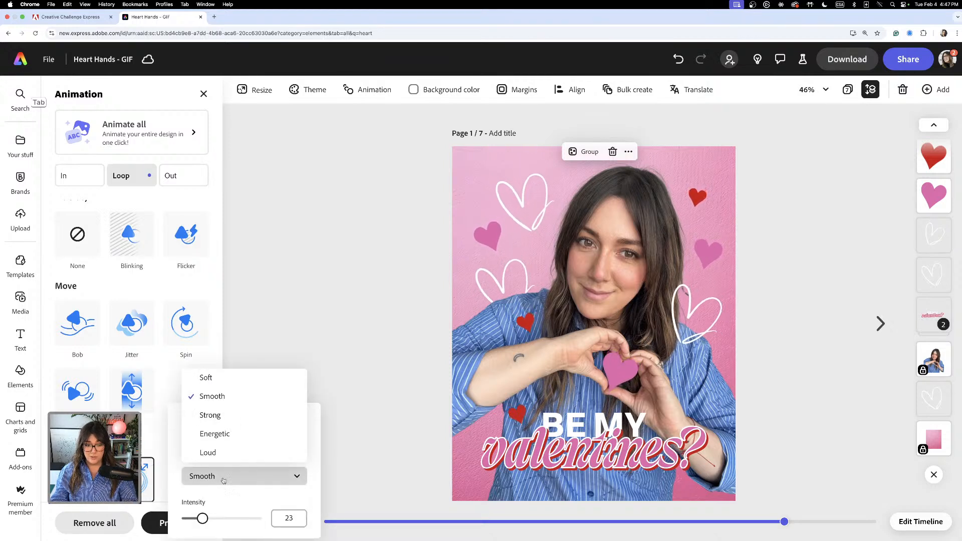
left_click(234, 436)
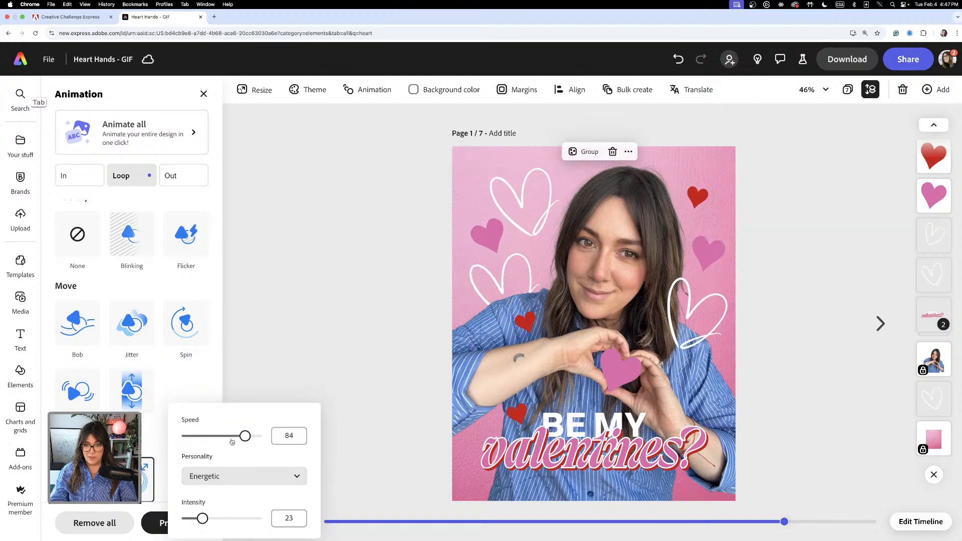
left_click(219, 475)
left_click_drag(201, 518, 219, 519)
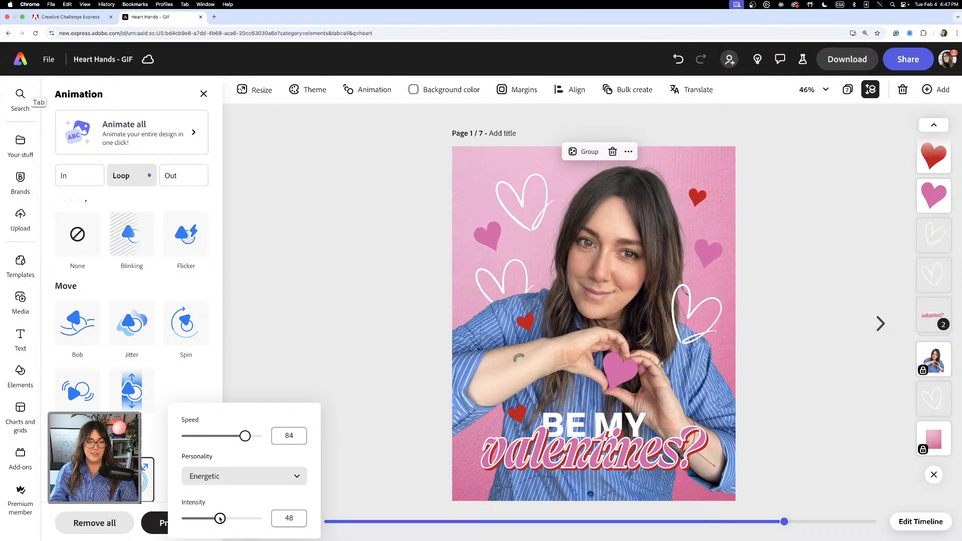
left_click(297, 349)
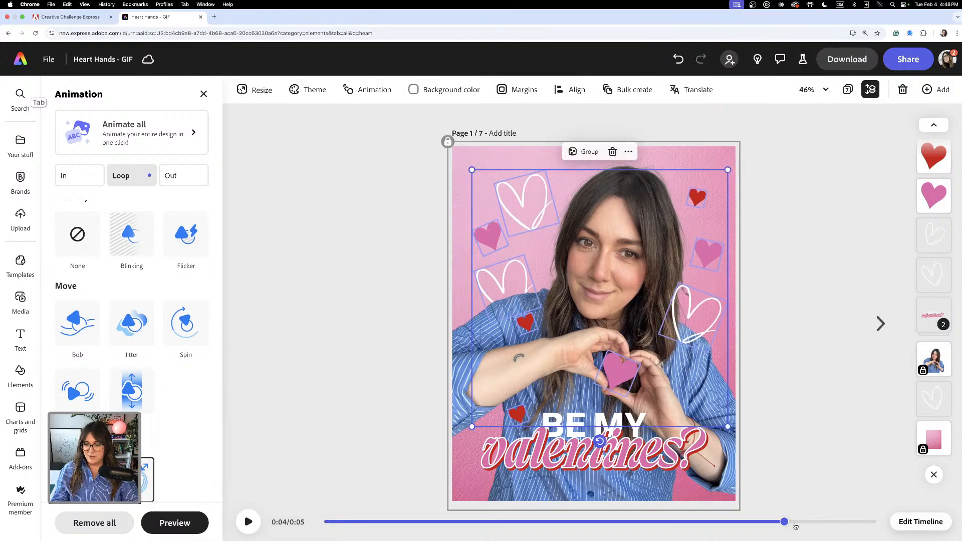
left_click_drag(784, 522, 297, 525)
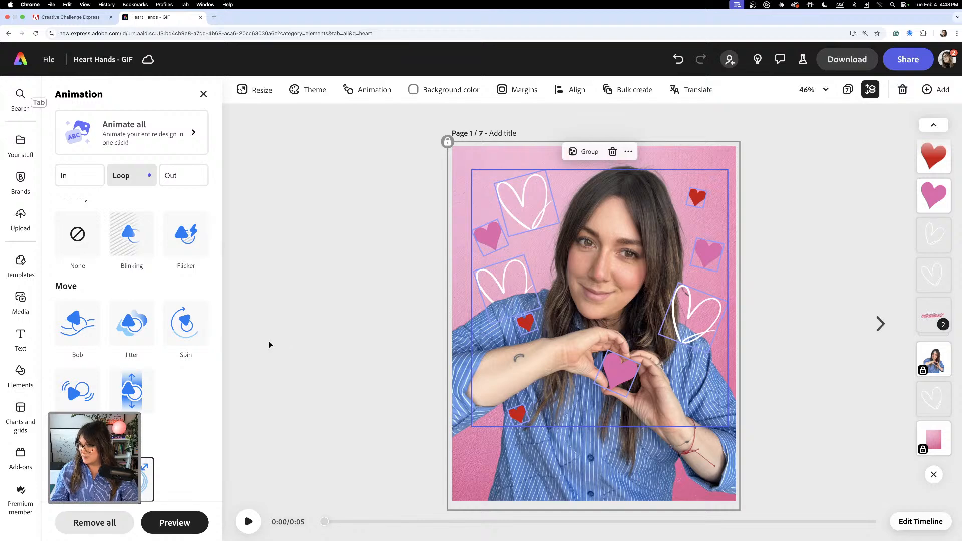
left_click(249, 522)
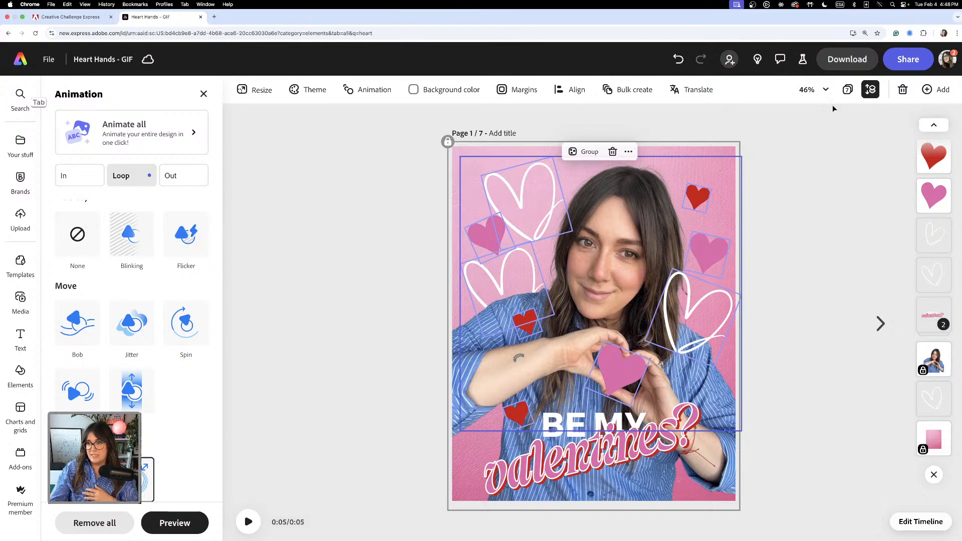
Step: Start downloading the selected page as an MP4 at its original size, and cancel the download
left_click(847, 59)
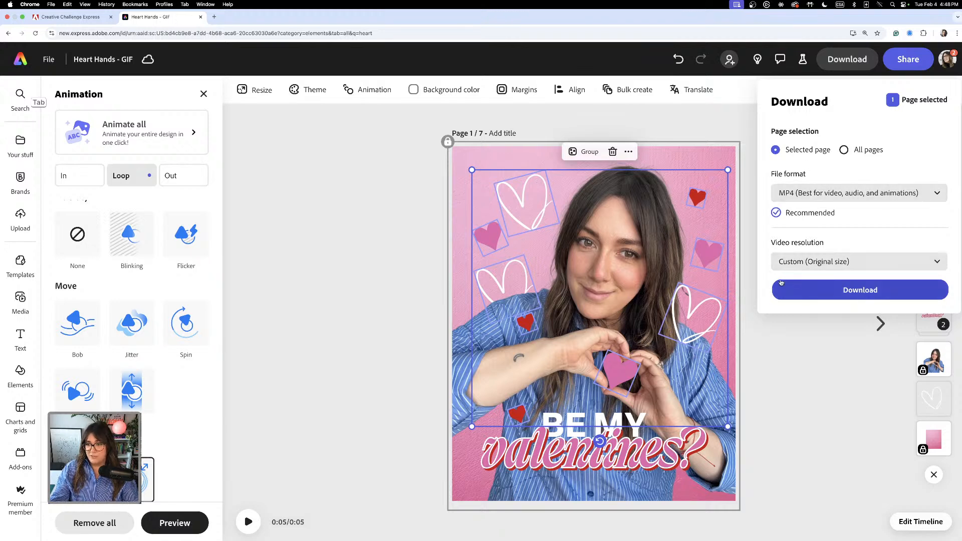
left_click(862, 292)
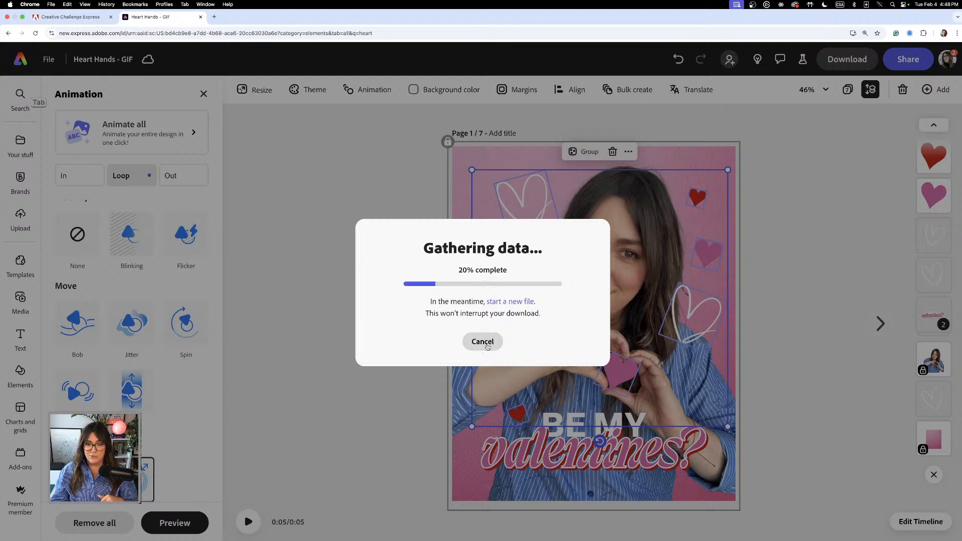
left_click(488, 346)
left_click(560, 325)
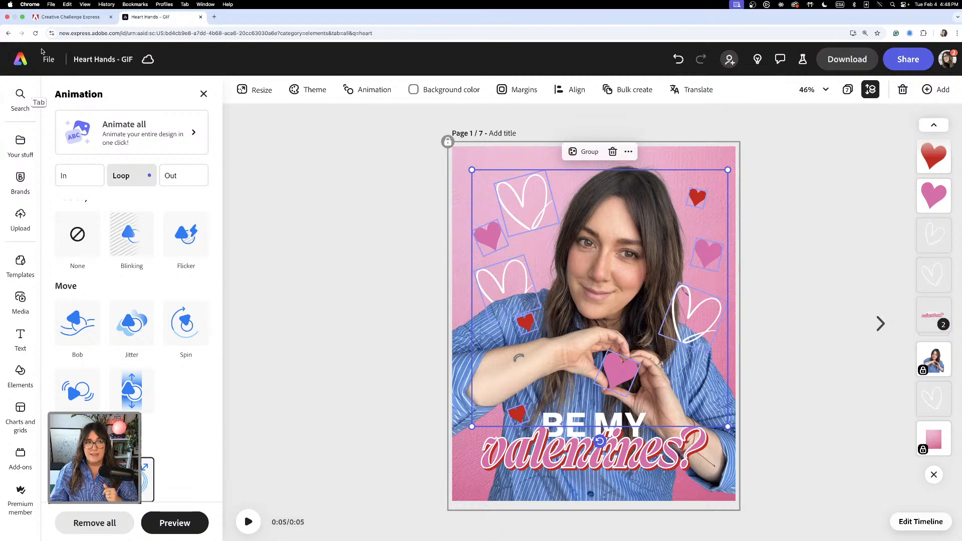
Step: Return to the home page, search the creation options for "gif" and open the Convert to GIF quick action
left_click(22, 61)
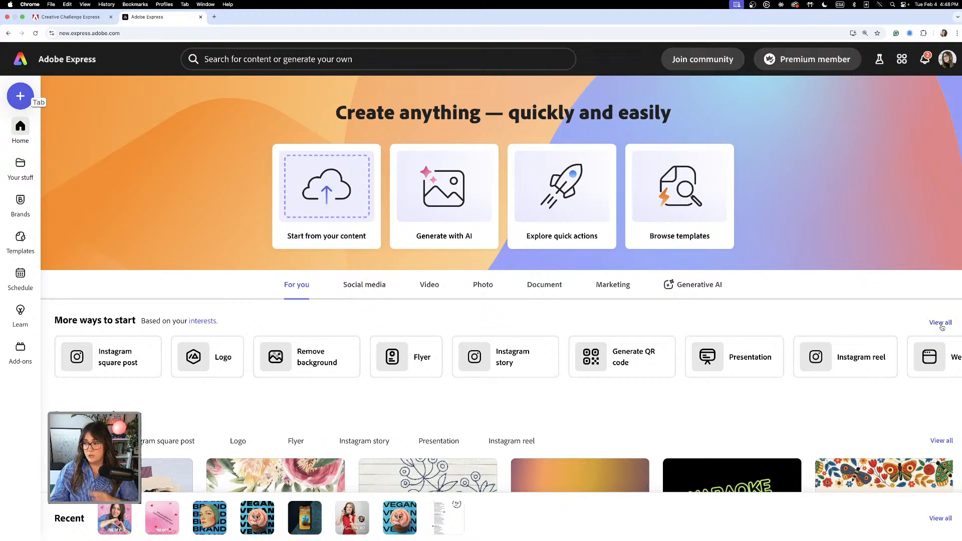
left_click(941, 323)
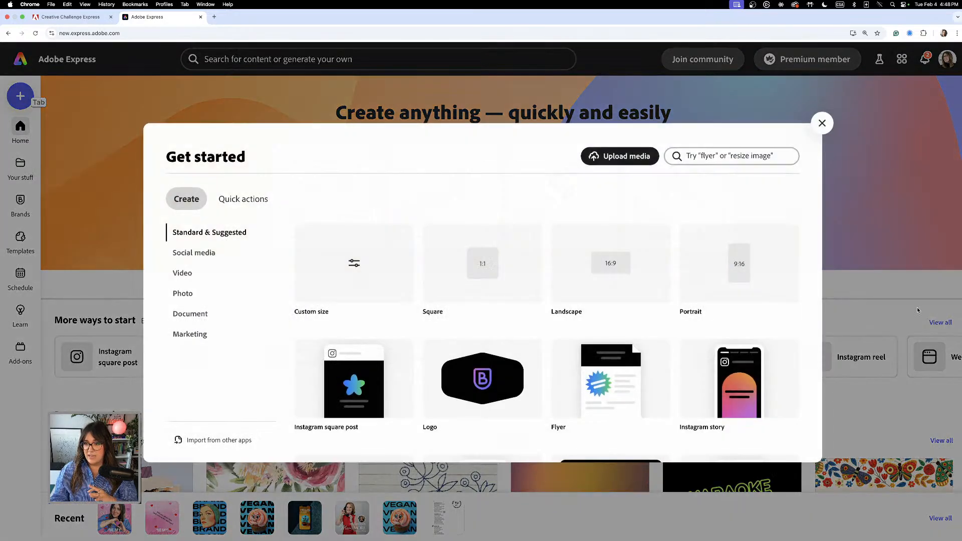
left_click(746, 158)
type("gif")
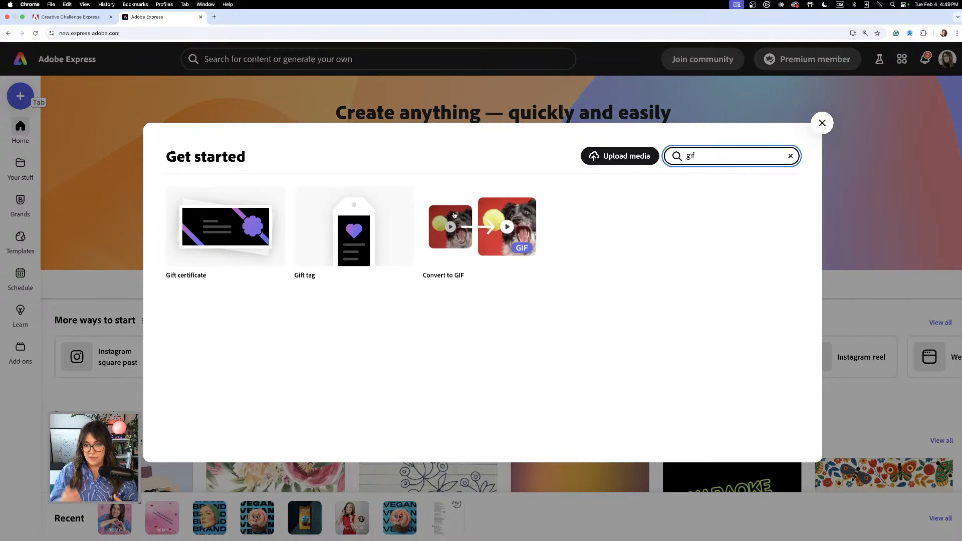
left_click(457, 238)
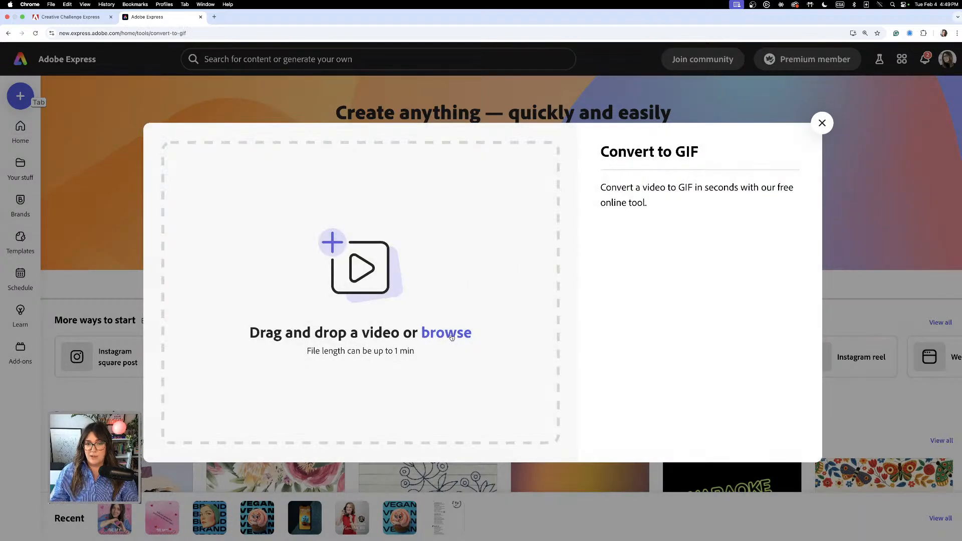
Step: Browse the Week 1 folder for an MP4 to convert, and leave the conversion without choosing a file
left_click(454, 343)
left_click(465, 130)
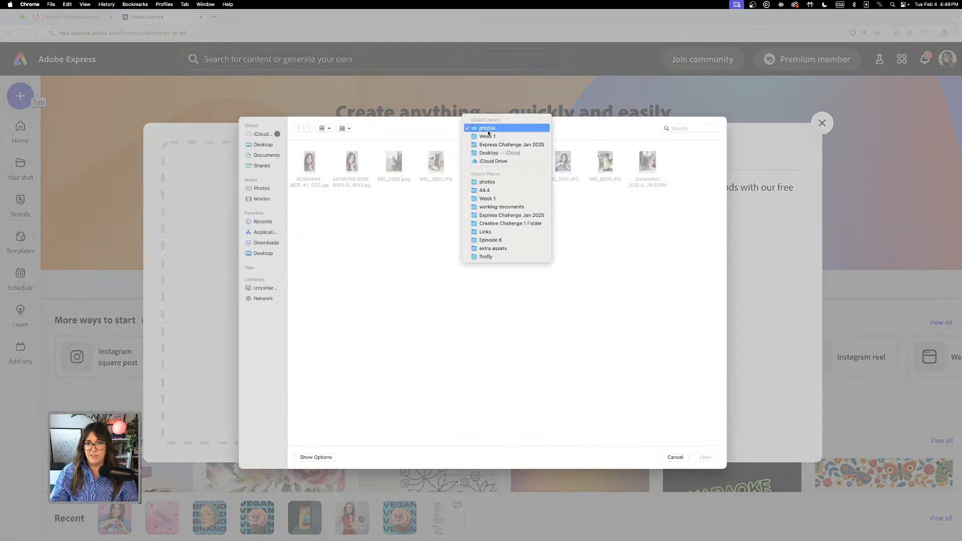
left_click(466, 135)
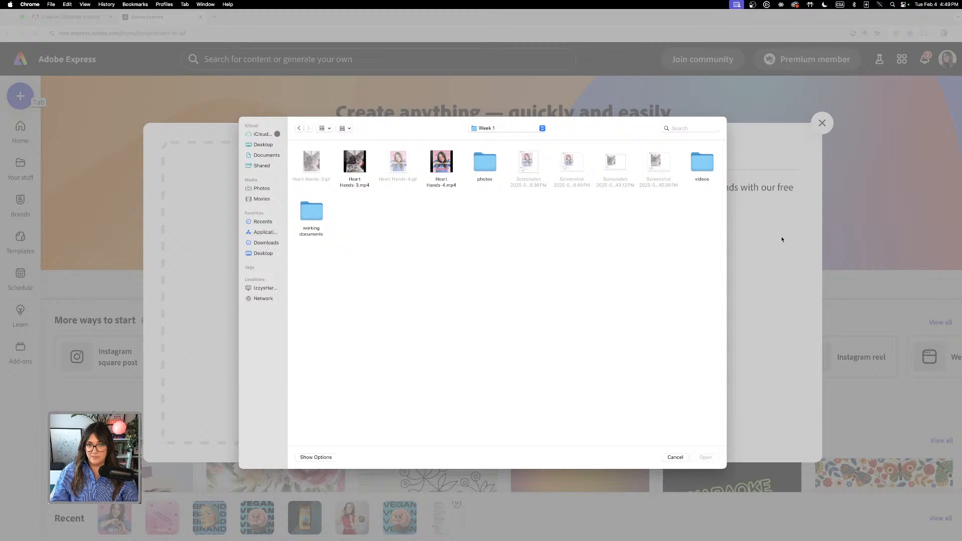
left_click(674, 457)
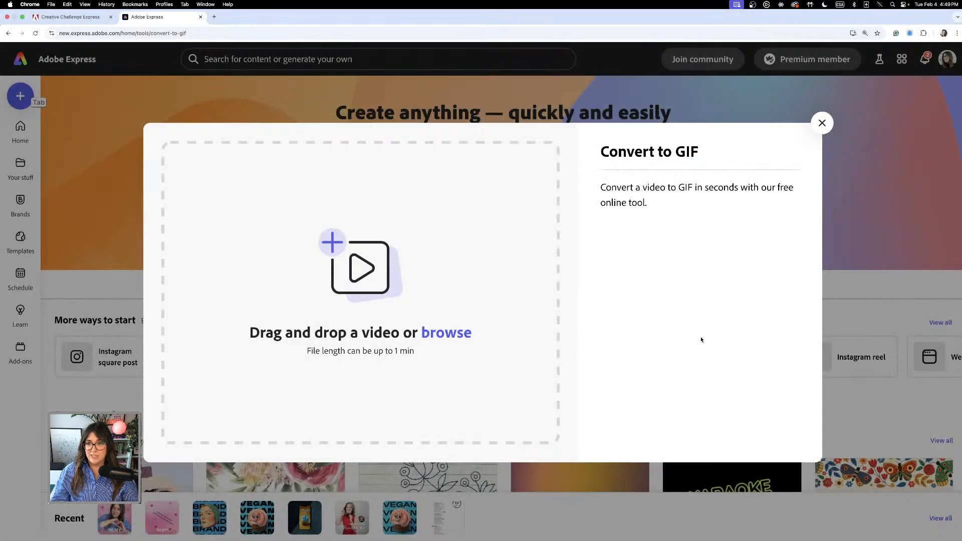
left_click(819, 127)
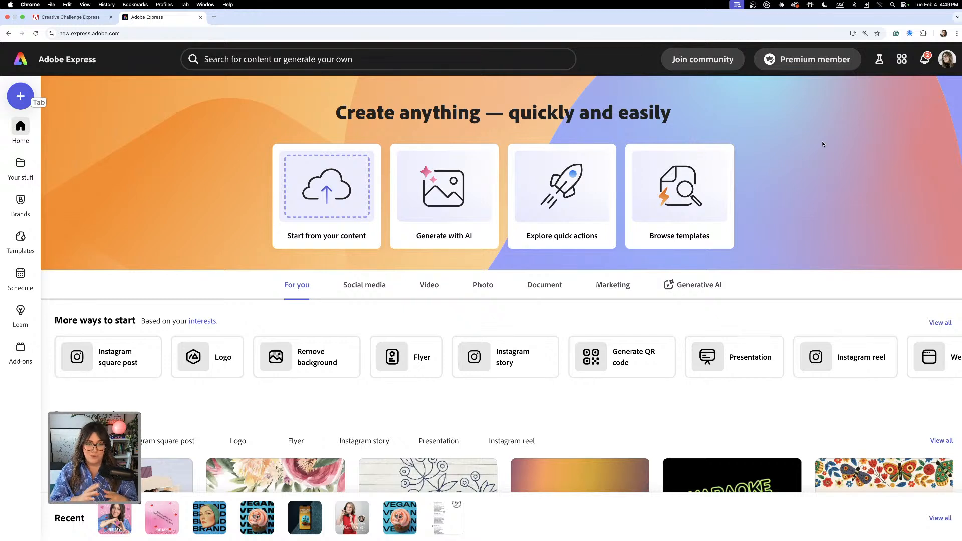
Step: Reopen the Heart Hands - GIF project from the recent files and open page 3 with the cat-pun phrases
mouse_move(104, 528)
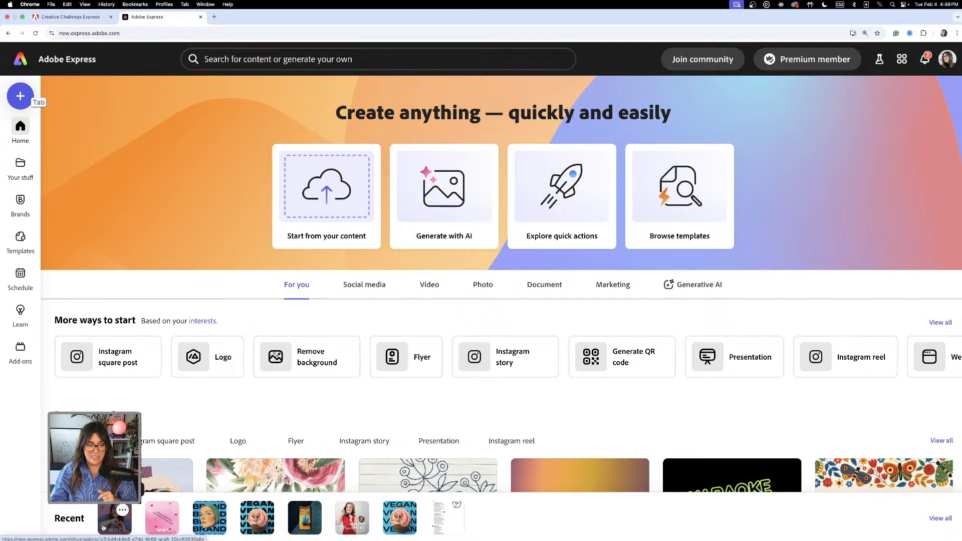
left_click(104, 527)
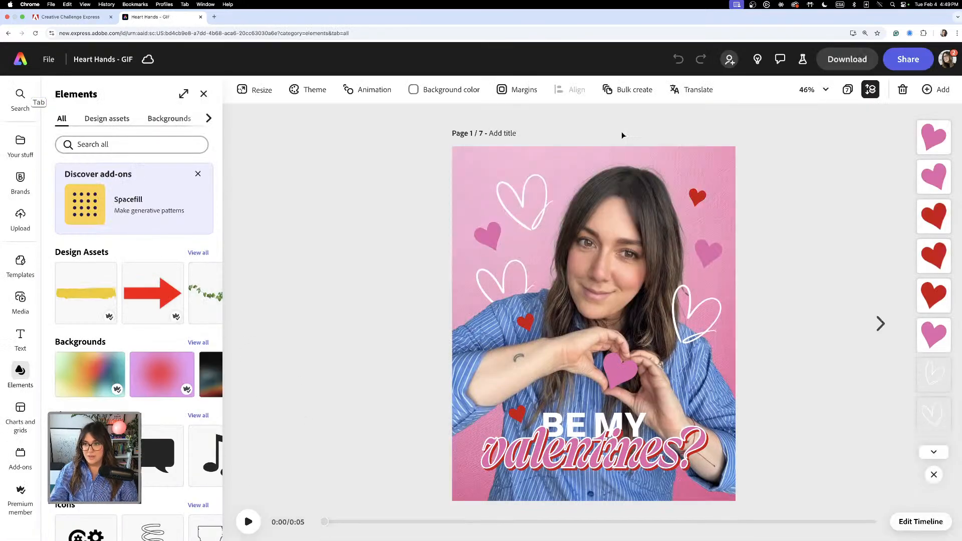
left_click(854, 97)
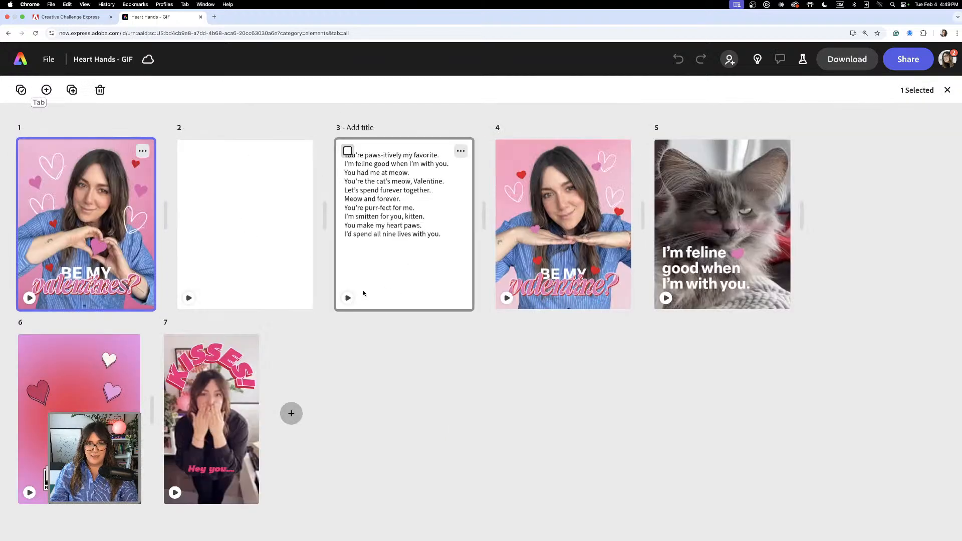
left_click(237, 217)
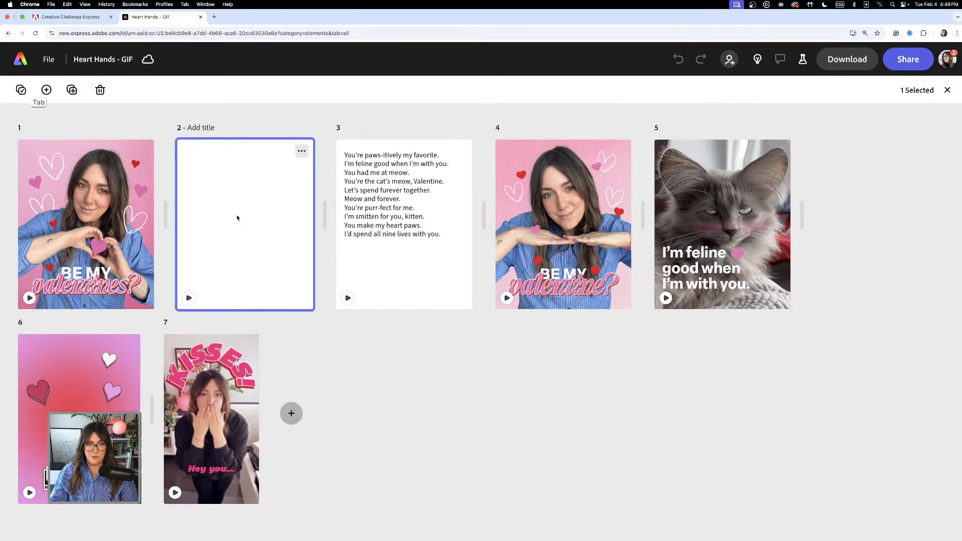
double_click(385, 219)
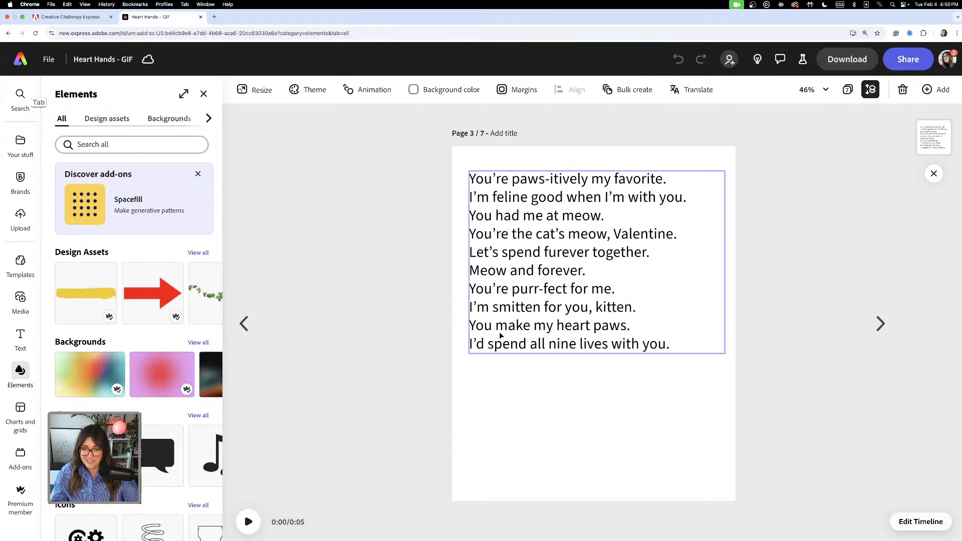
Step: Copy the line "I'm smitten for you, kitten." from the list of phrases
double_click(633, 311)
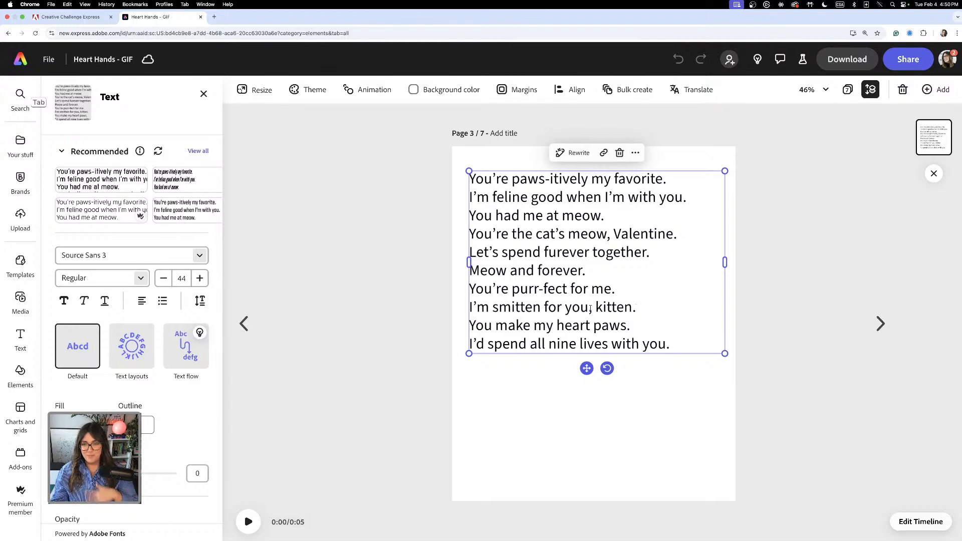
left_click_drag(635, 308, 464, 310)
key("super+c")
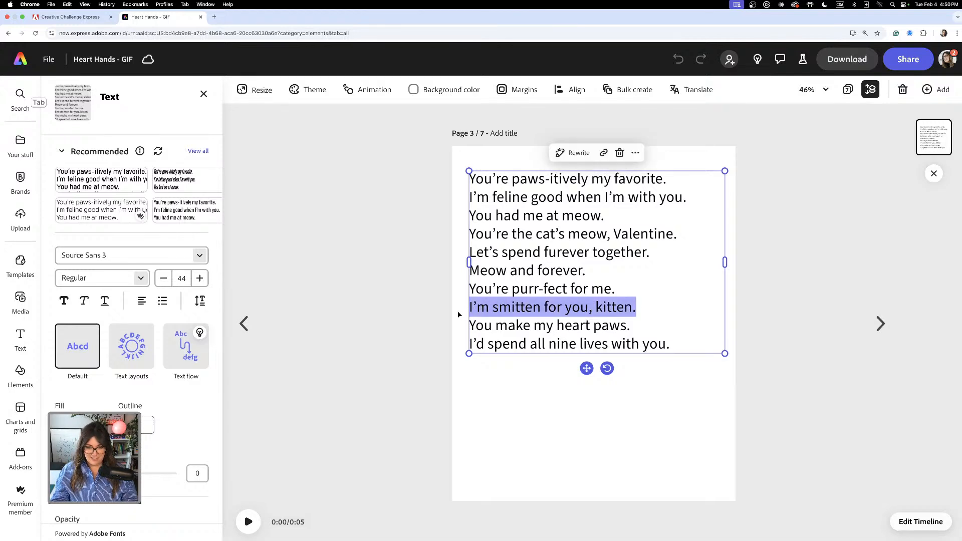
Step: Deselect the phrase list and open the blank page 2 from the overview of all pages
key("Escape")
left_click(543, 396)
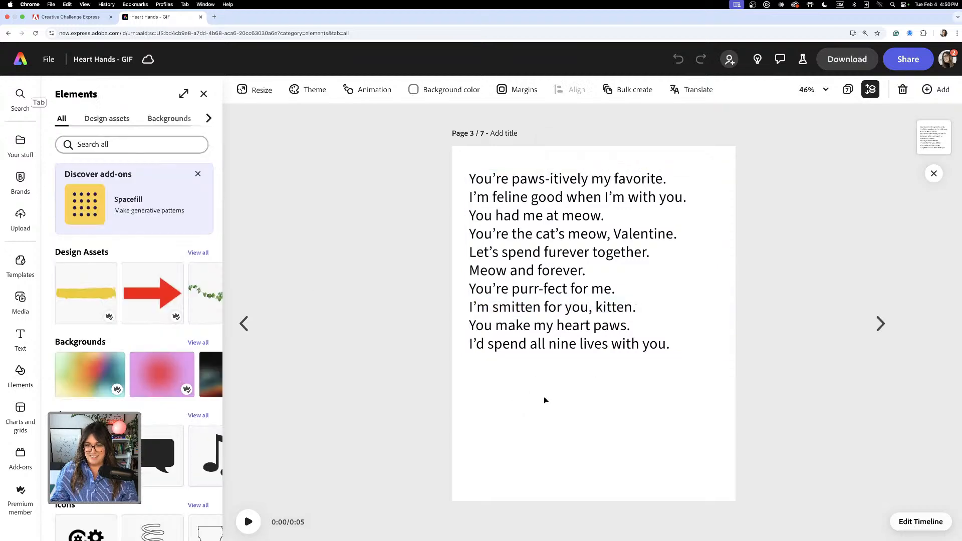
left_click(539, 344)
left_click(847, 89)
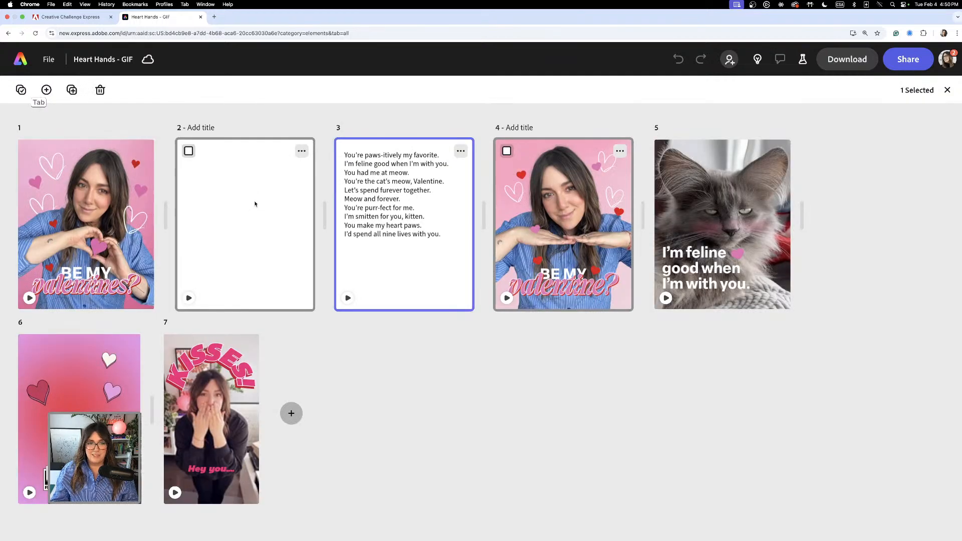
double_click(253, 204)
Step: Add a text box to page 2 and replace its placeholder with the copied line "I'm smitten for you, kitten."
left_click(21, 341)
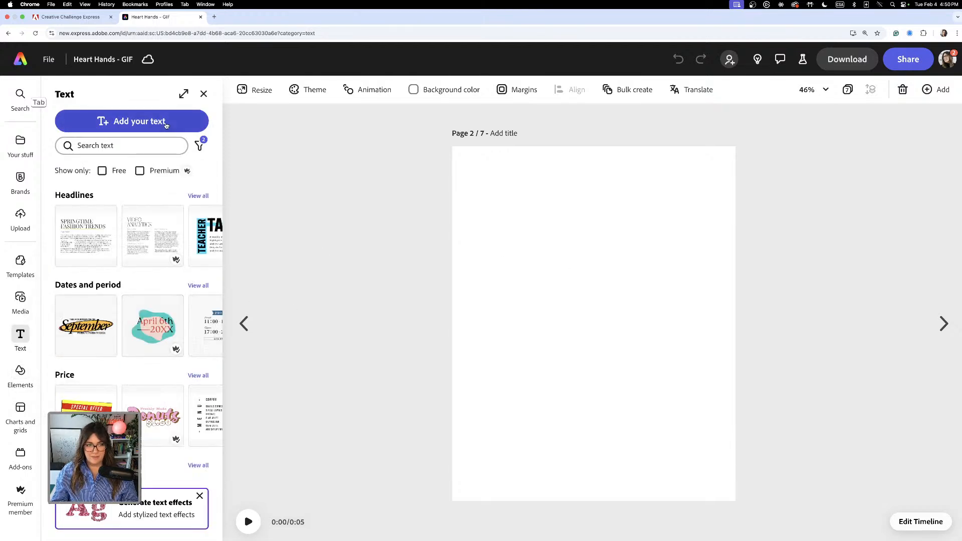
left_click(131, 121)
left_click(539, 322)
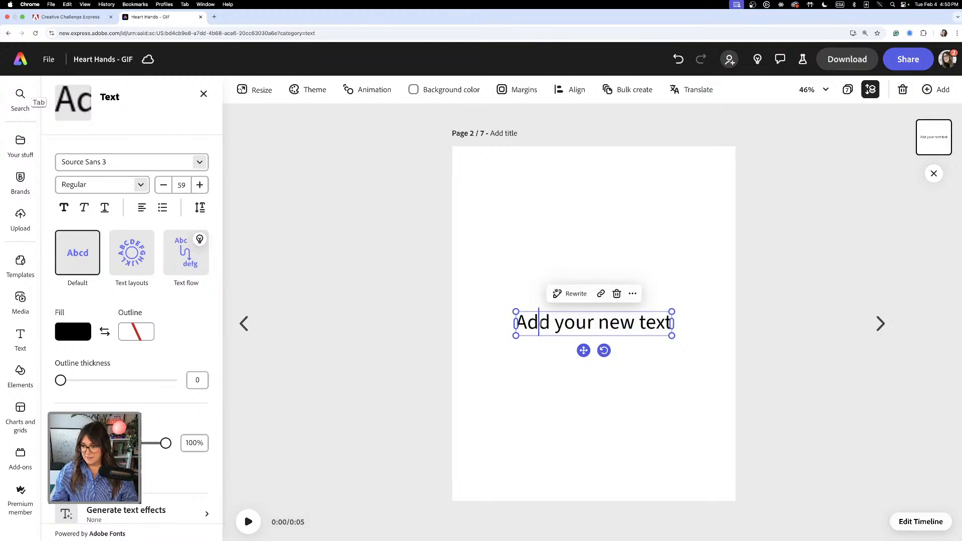
triple_click(543, 326)
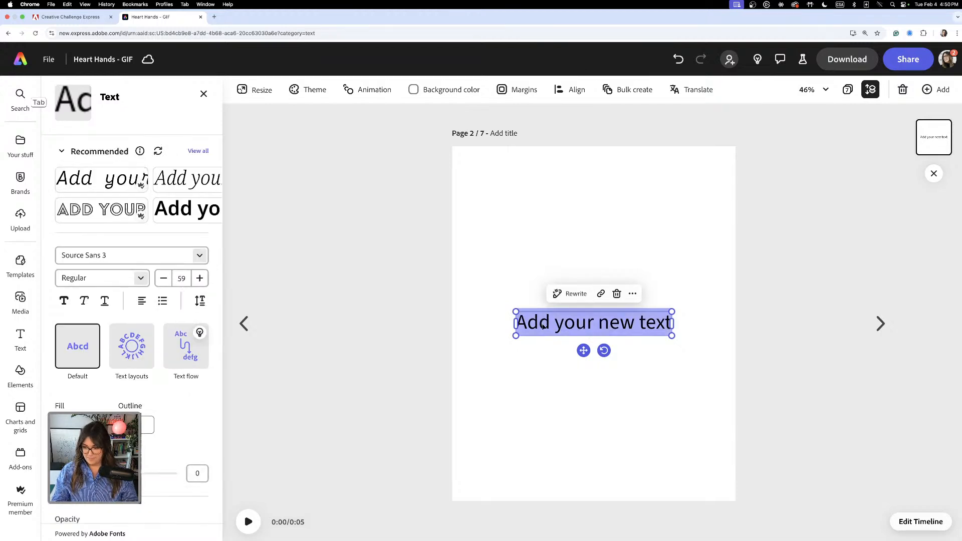
key("BackSpace")
key("super+v")
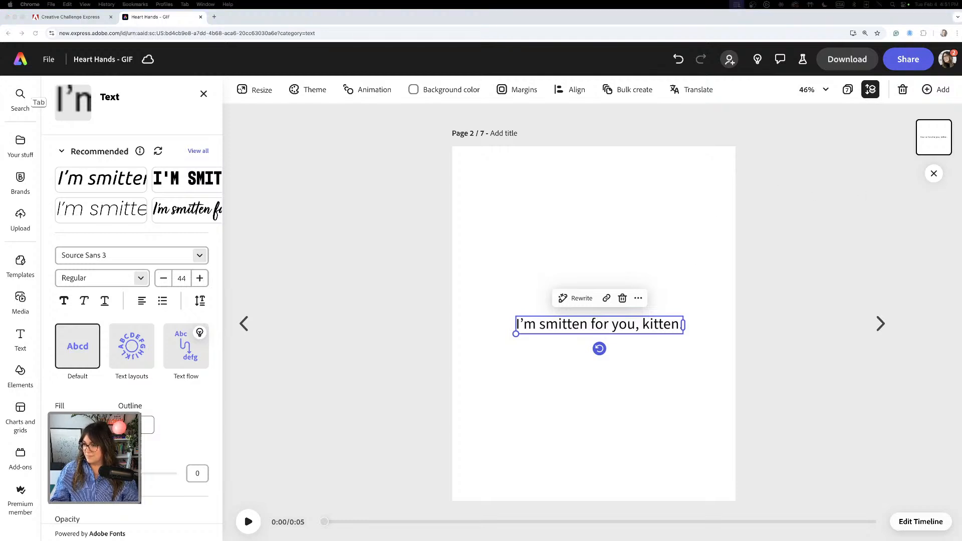
Step: Move the phrase up to the upper part of page 2 and deselect it
left_click(553, 406)
left_click(639, 325)
left_click_drag(639, 324, 623, 201)
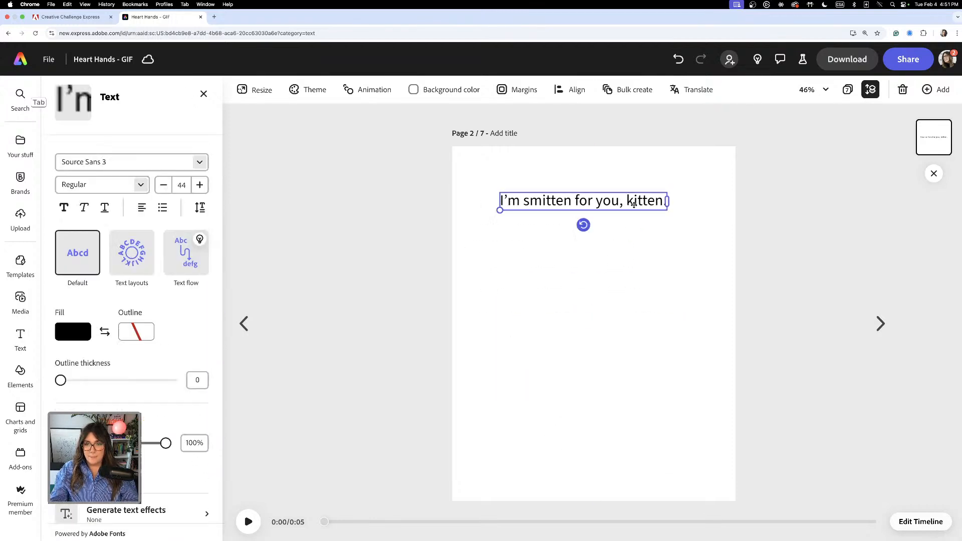
left_click(645, 333)
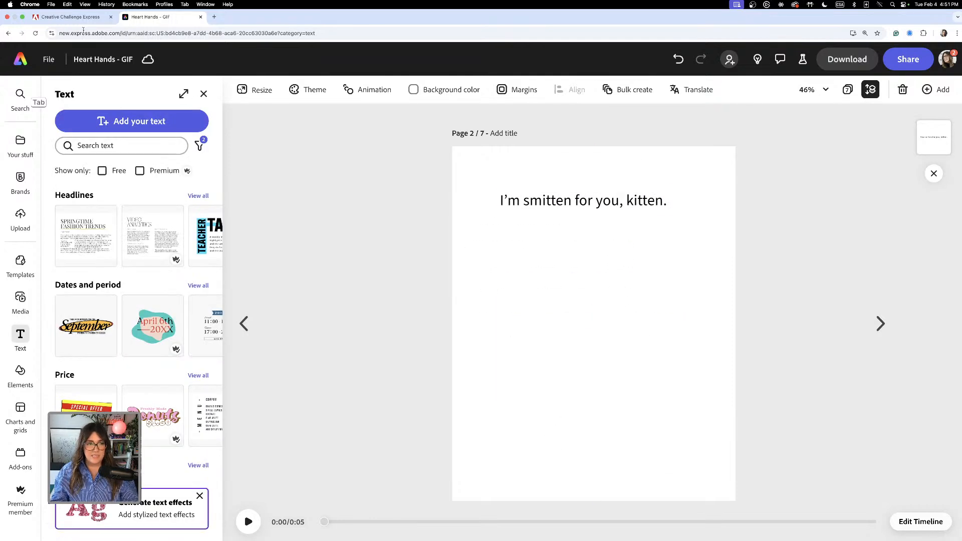
Step: Upload IMG_0306.jpeg from the photos folder and position the cat photo below the phrase
left_click(20, 218)
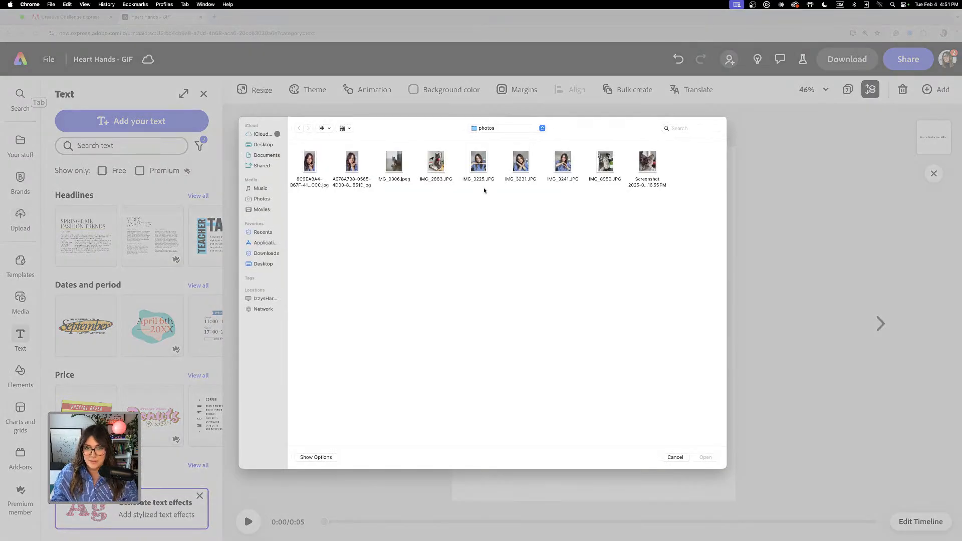
left_click(395, 167)
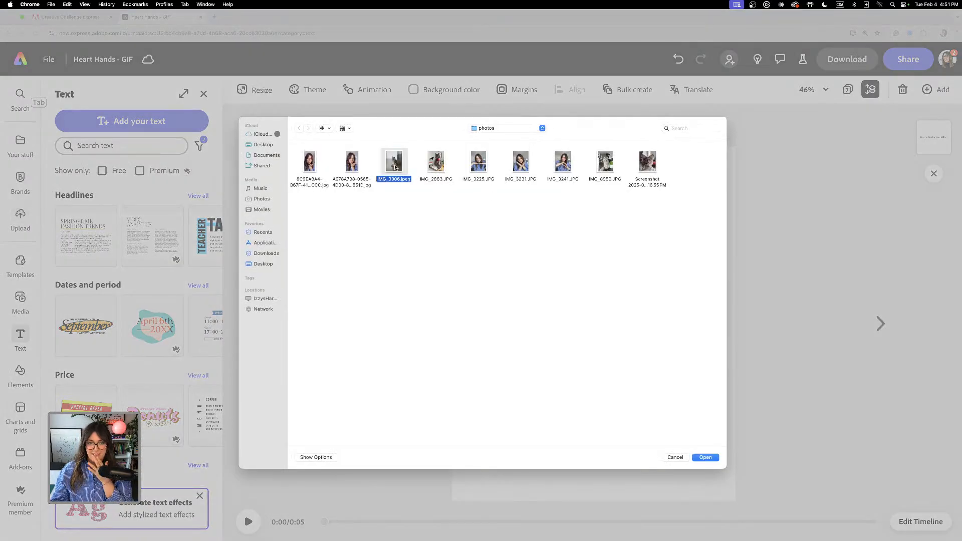
left_click(706, 457)
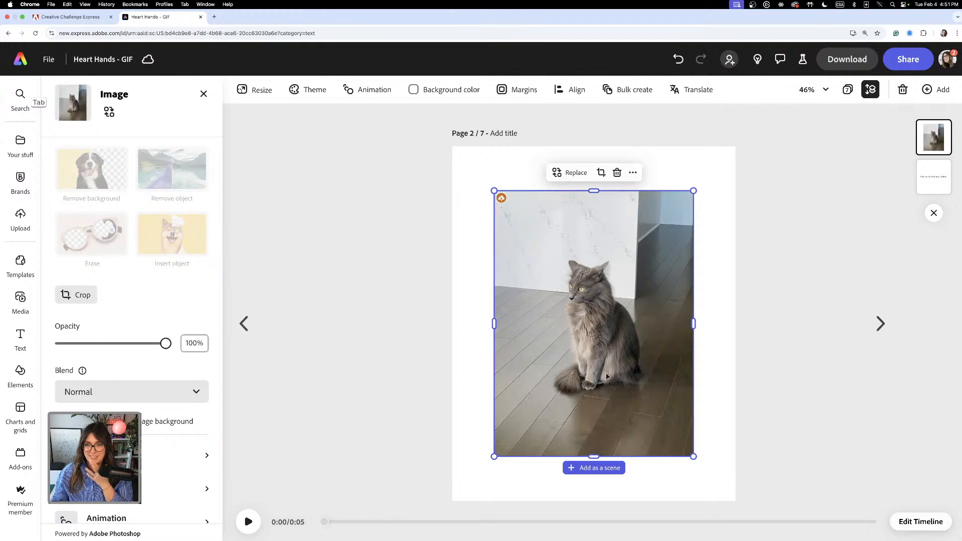
left_click_drag(633, 369, 635, 375)
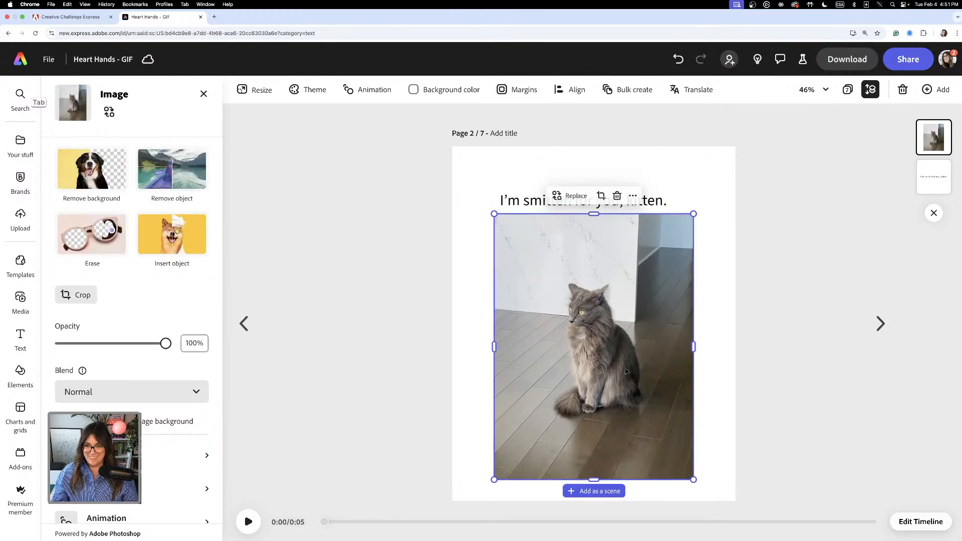
Step: Try an enlarged cutout of the cat with the photo's background removed, then restore the original background
left_click(89, 176)
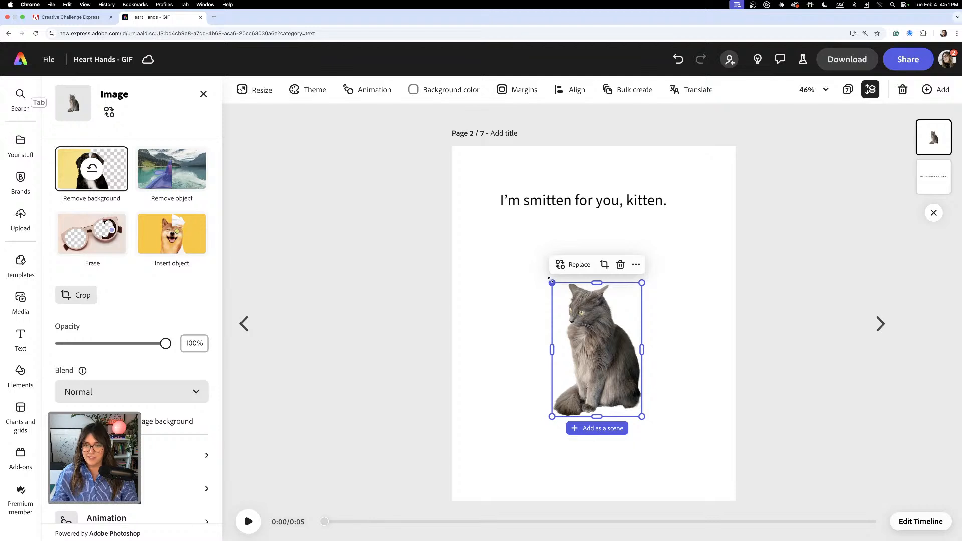
left_click_drag(552, 282, 500, 205)
left_click_drag(568, 323, 637, 403)
left_click_drag(568, 286, 488, 211)
left_click_drag(623, 320, 644, 343)
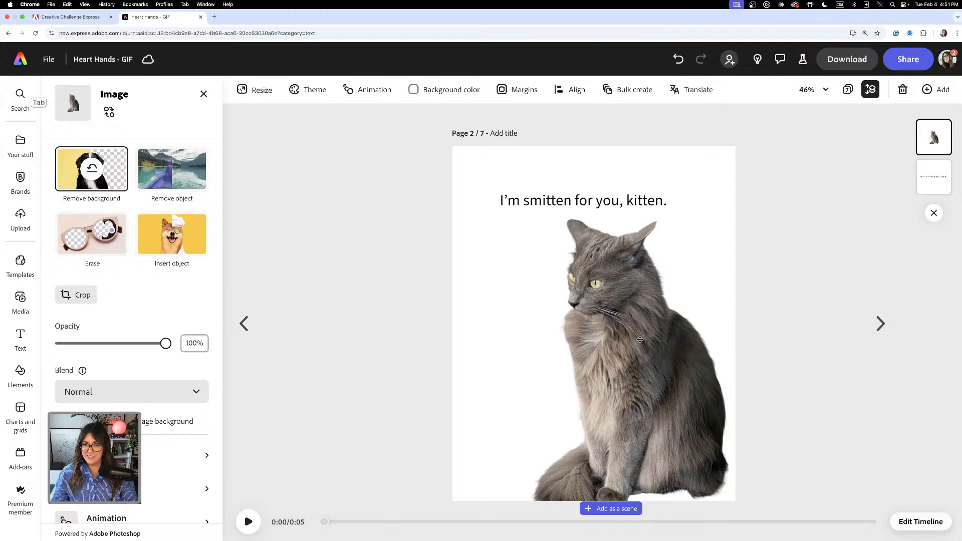
left_click(641, 344)
left_click(434, 303)
left_click(593, 356)
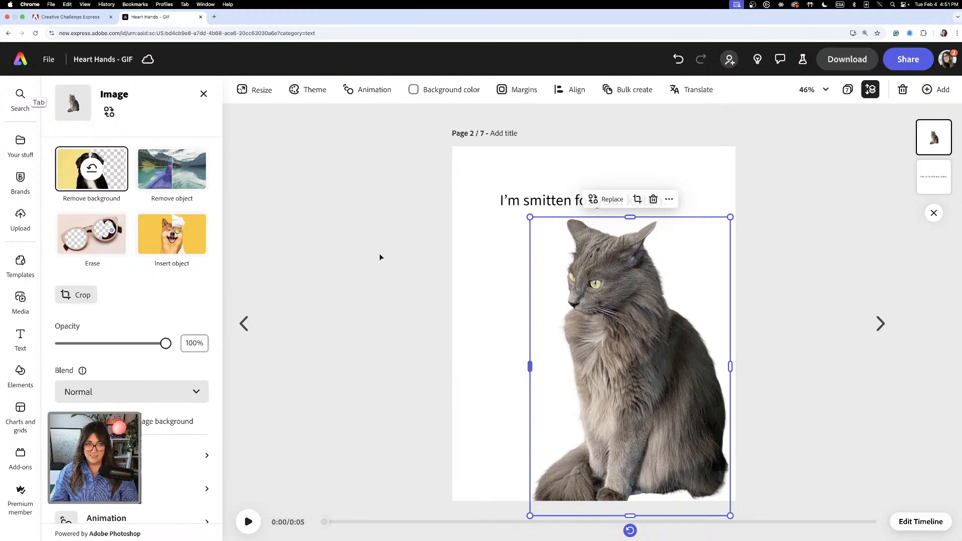
left_click(106, 188)
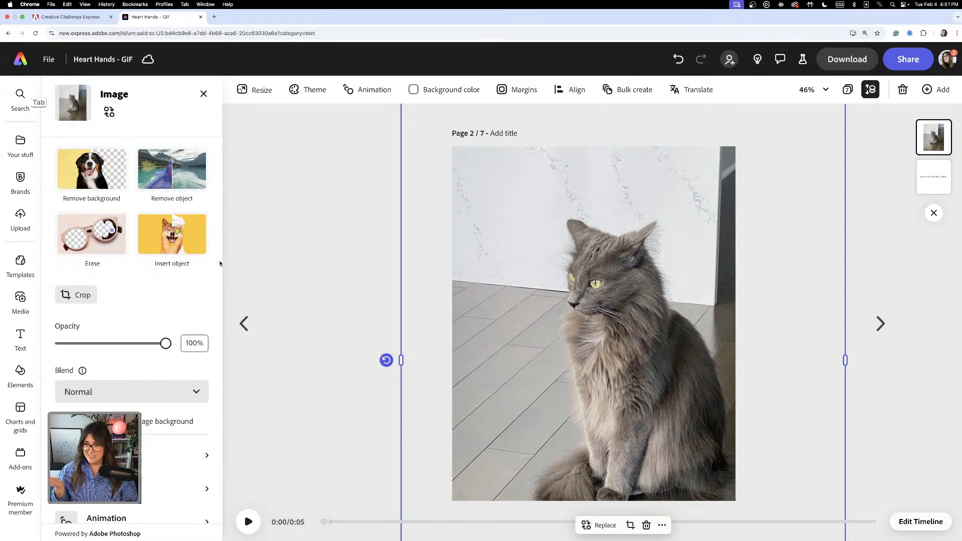
Step: Scale the cat photo down while still covering the page and move its layer behind the phrase
key("super+minus")
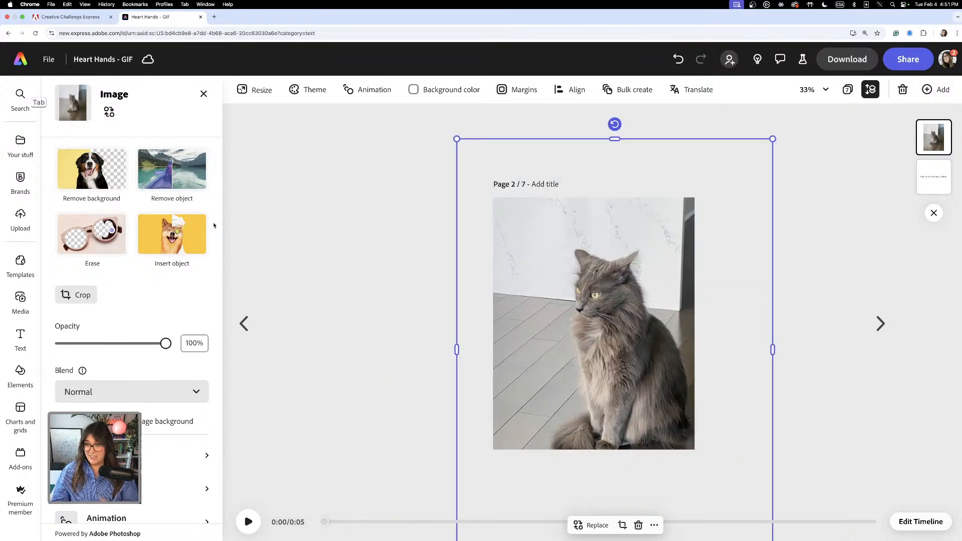
left_click_drag(773, 139, 711, 222)
left_click_drag(658, 294, 684, 241)
left_click_drag(934, 138, 934, 176)
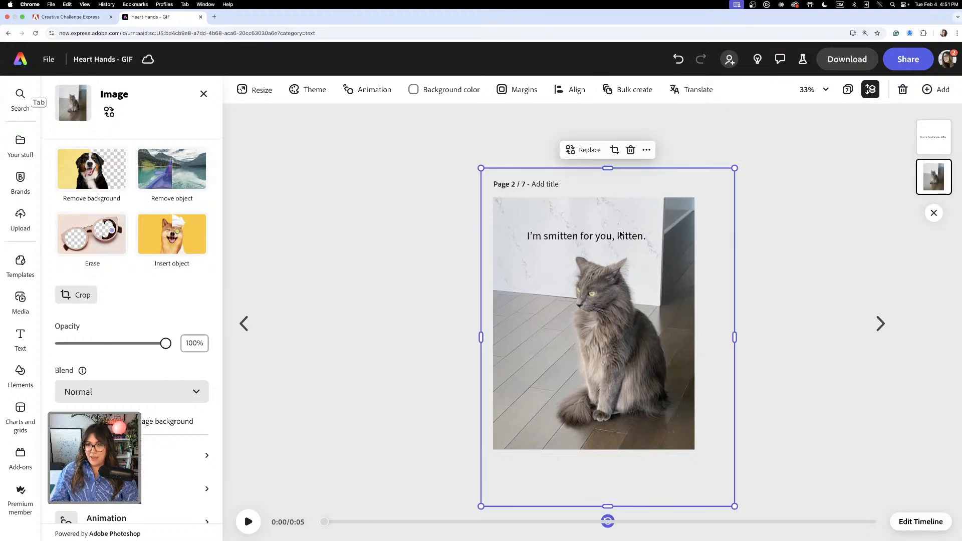
Step: Enlarge and reposition the cat photo so the cat sits on the page's right side, below the phrase
left_click_drag(667, 286, 679, 295)
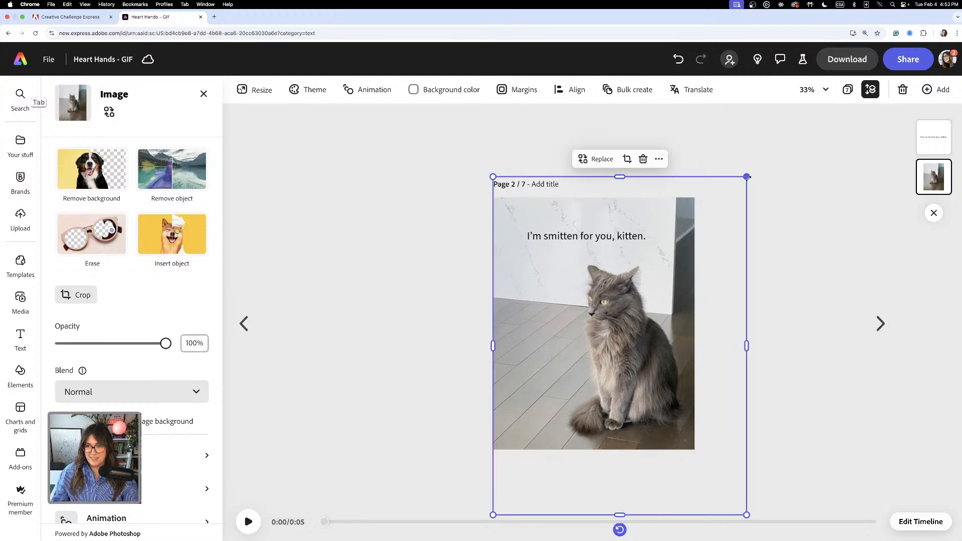
left_click_drag(747, 178, 779, 129)
left_click_drag(647, 313, 649, 347)
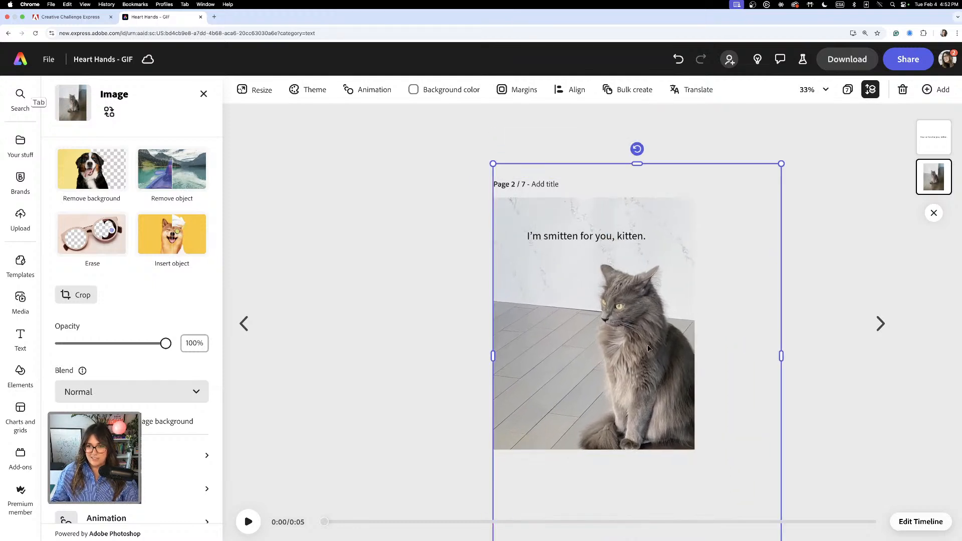
left_click_drag(493, 164, 486, 154)
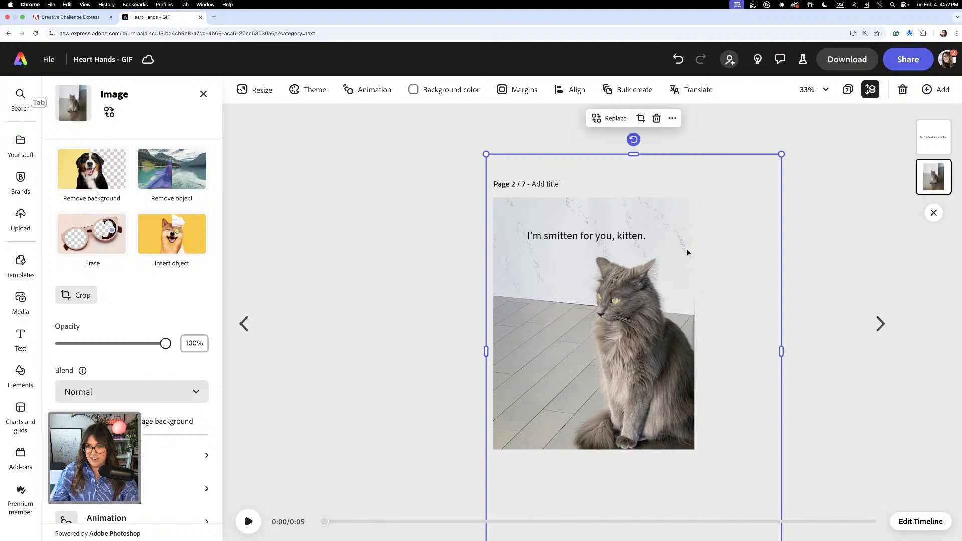
left_click_drag(662, 317, 661, 317)
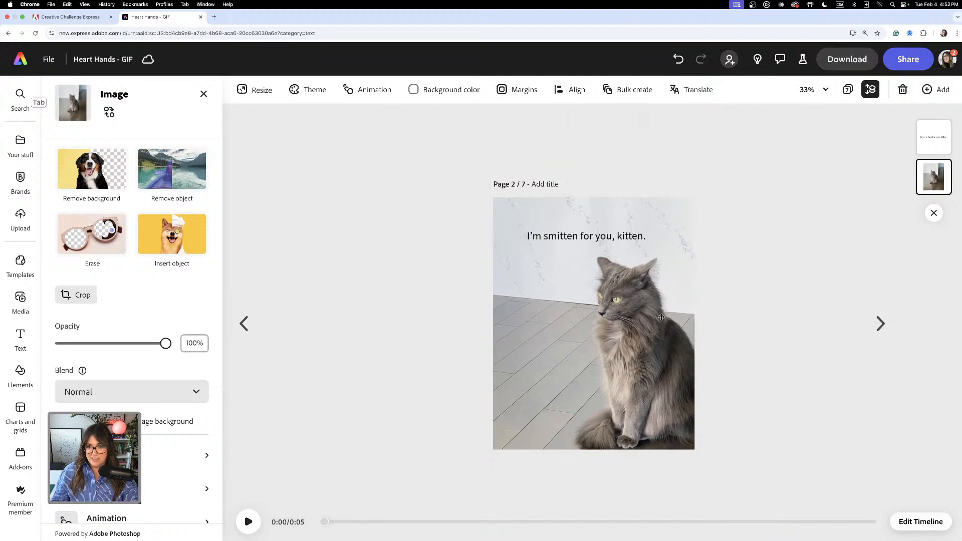
left_click(464, 299)
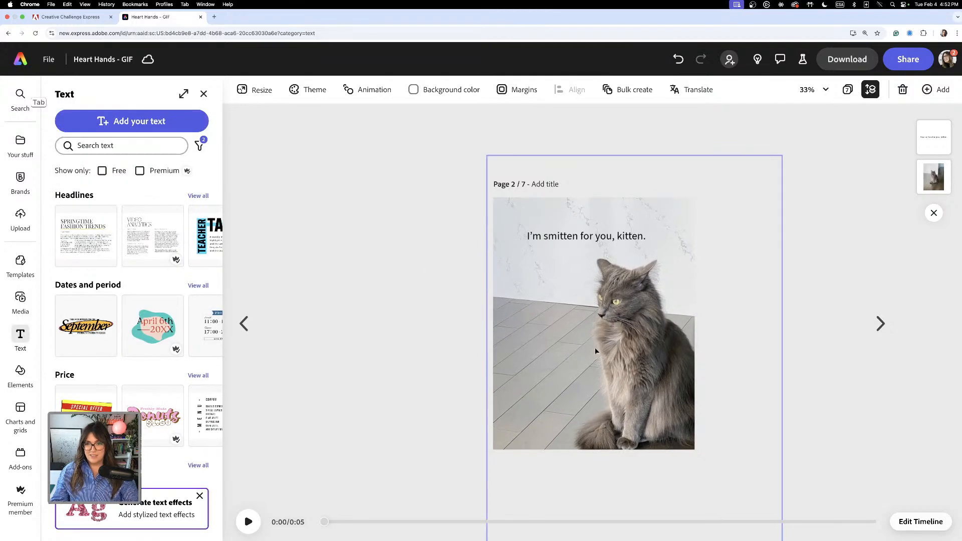
Step: Change the phrase's font to Chapman from the recommended fonts
left_click(587, 236)
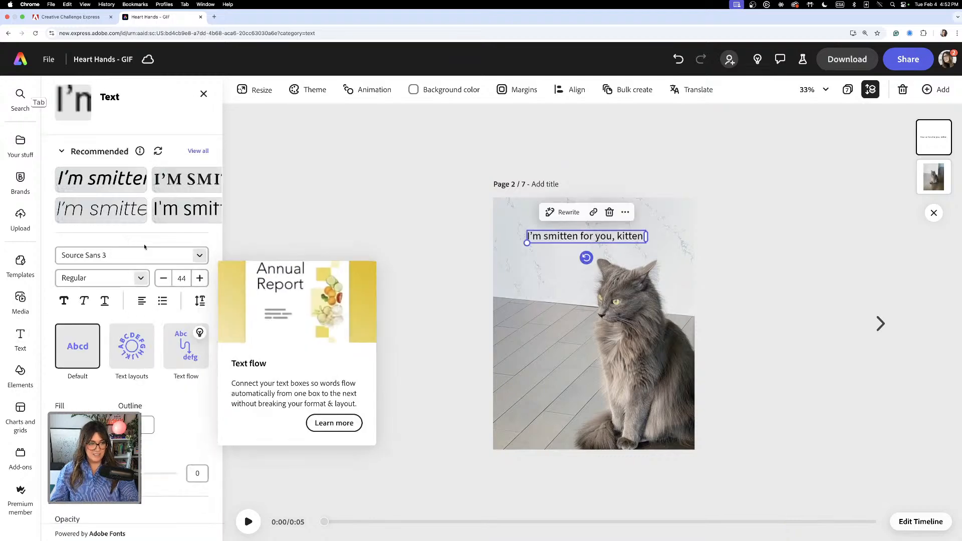
left_click(198, 257)
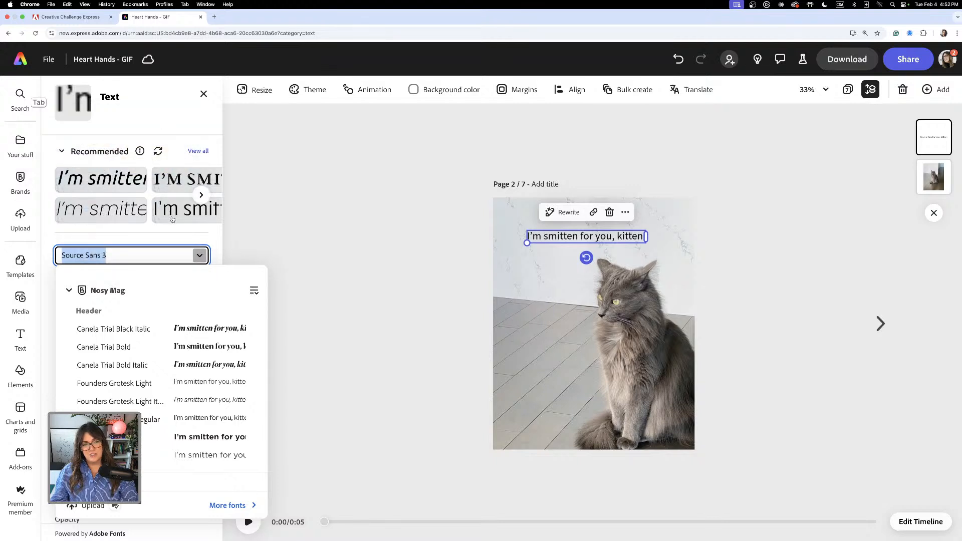
scroll(169, 220, "right", 8)
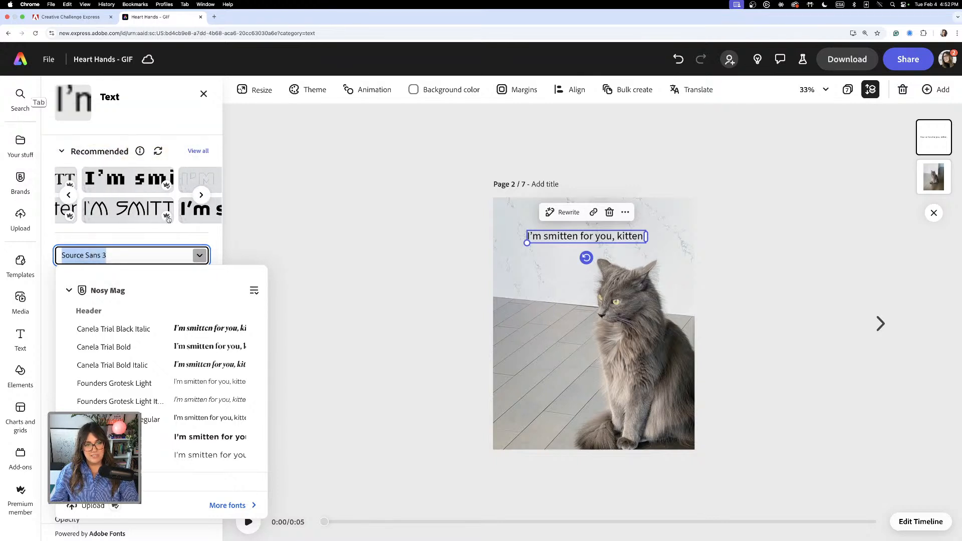
scroll(169, 219, "right", 6)
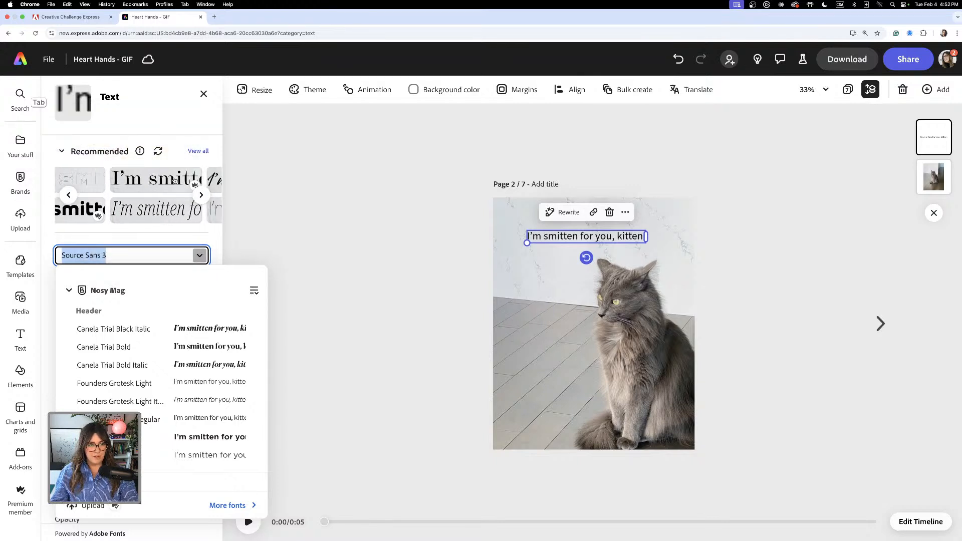
left_click(163, 186)
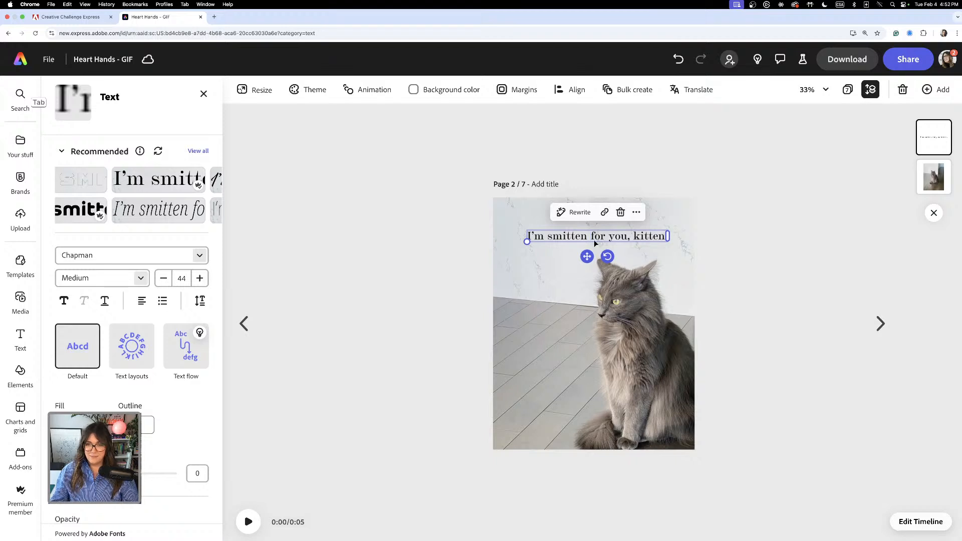
Step: Break the phrase into two lines after "smitten", enlarge it to size 75 and place it low on the page
key("Return")
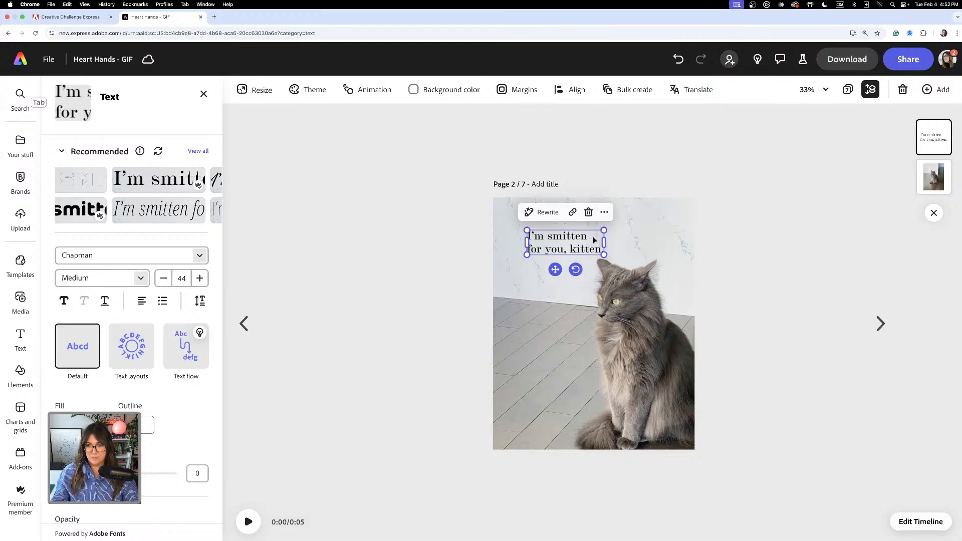
left_click_drag(601, 254, 647, 353)
Step: Enlarge the cat photo further and shift it so the cat sits toward the page's right side
left_click(501, 185)
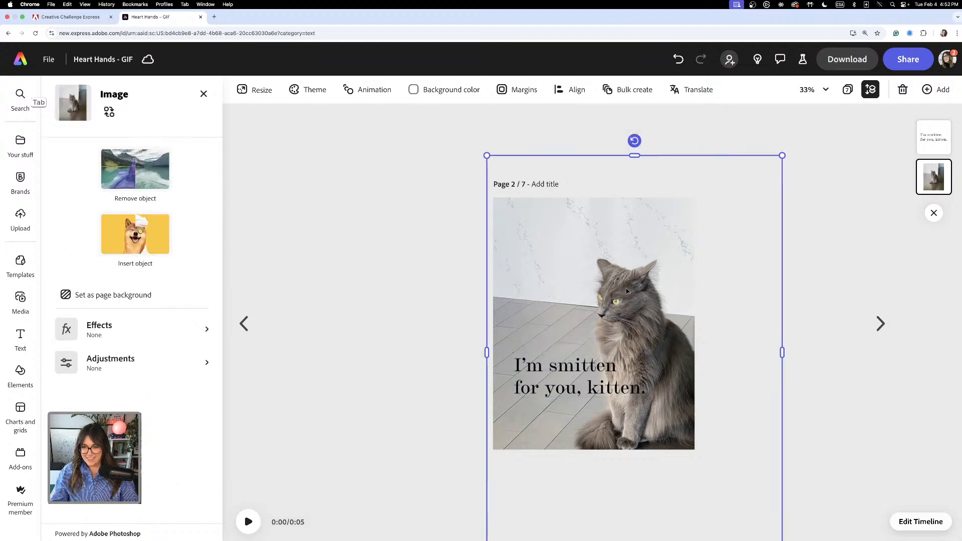
left_click_drag(487, 156, 453, 112)
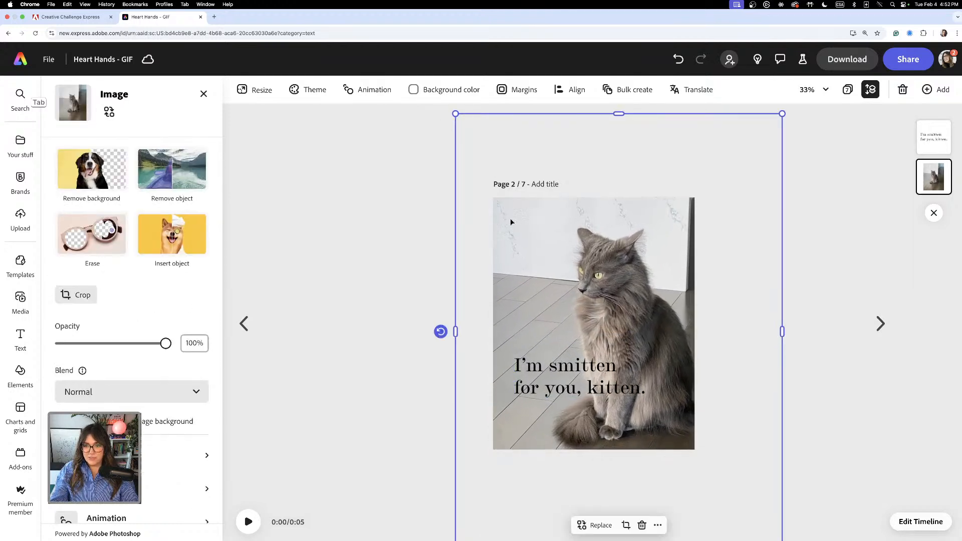
left_click_drag(580, 276, 570, 273)
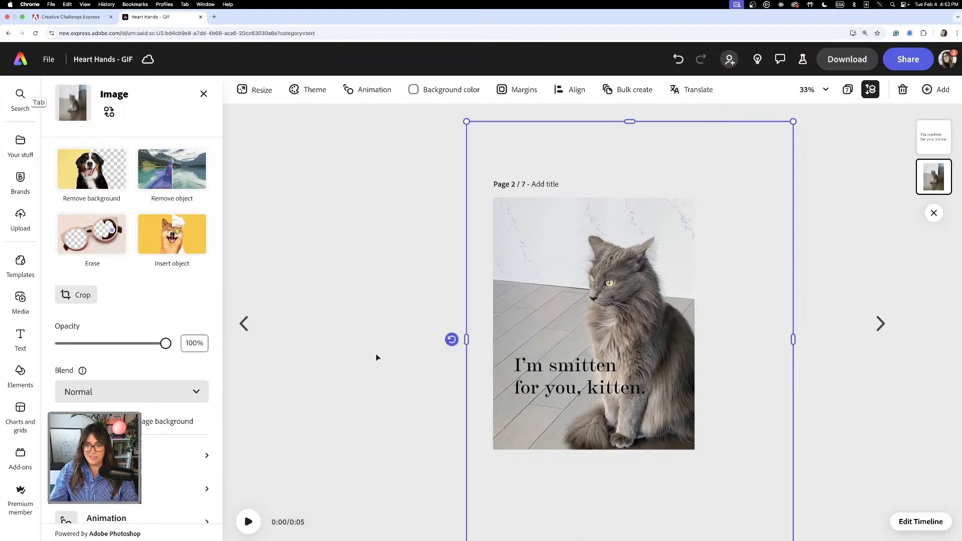
Step: Nudge the phrase toward the page's left edge and set its fill color to white, #FFFFFF
left_click(625, 396)
left_click_drag(624, 396, 617, 400)
left_click(73, 425)
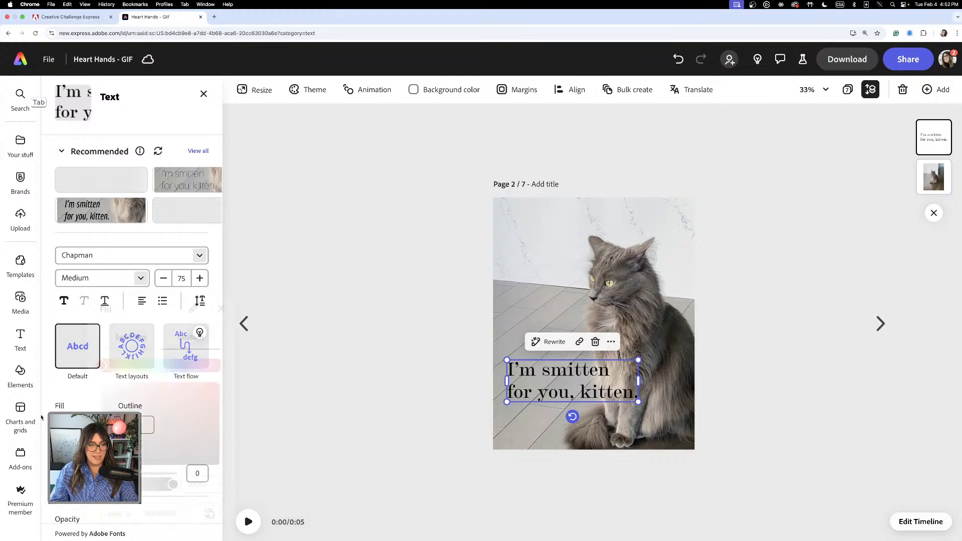
left_click_drag(137, 402, 105, 383)
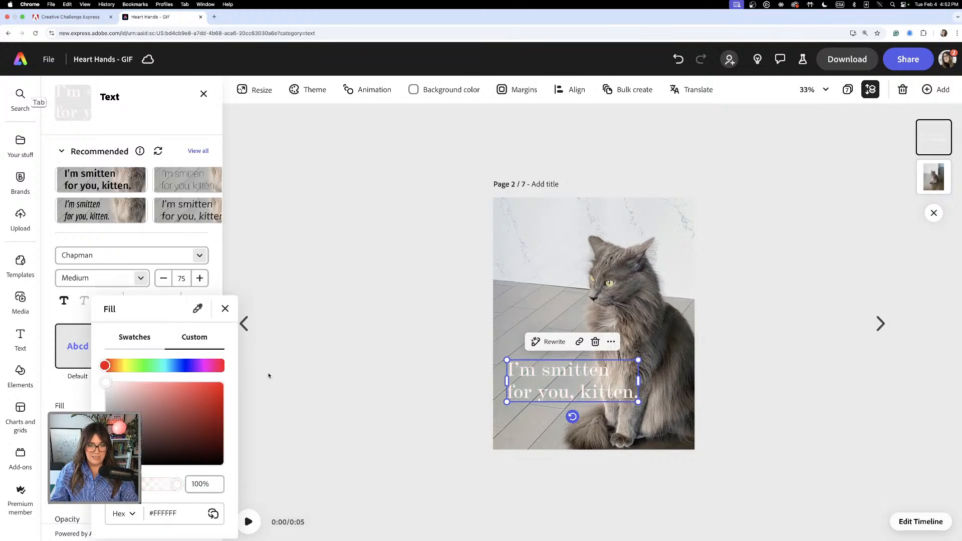
left_click(349, 372)
Step: Enlarge the white phrase to size 90 and shift it slightly down on the page
left_click_drag(639, 360, 670, 353)
left_click_drag(600, 385, 599, 396)
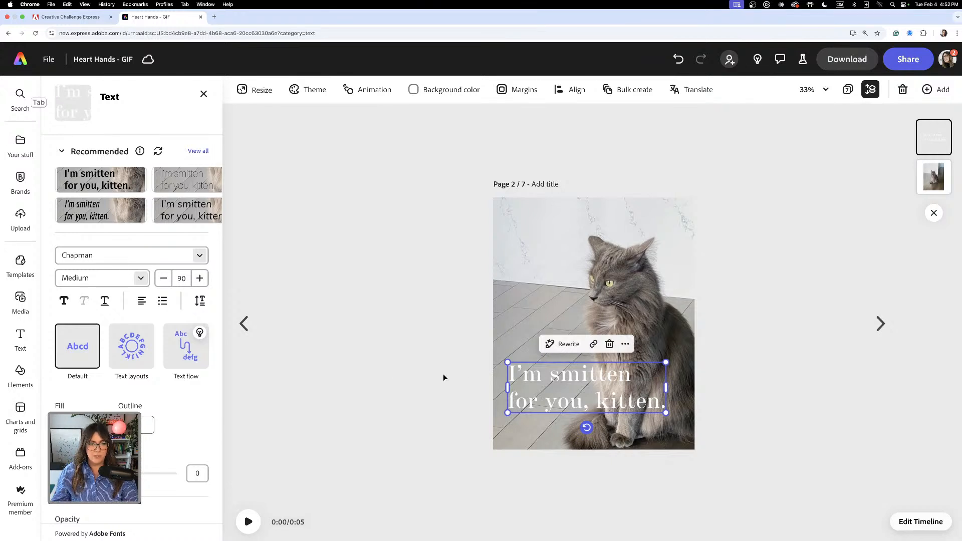
Step: Tighten the phrase's line spacing to 0.94
left_click(200, 303)
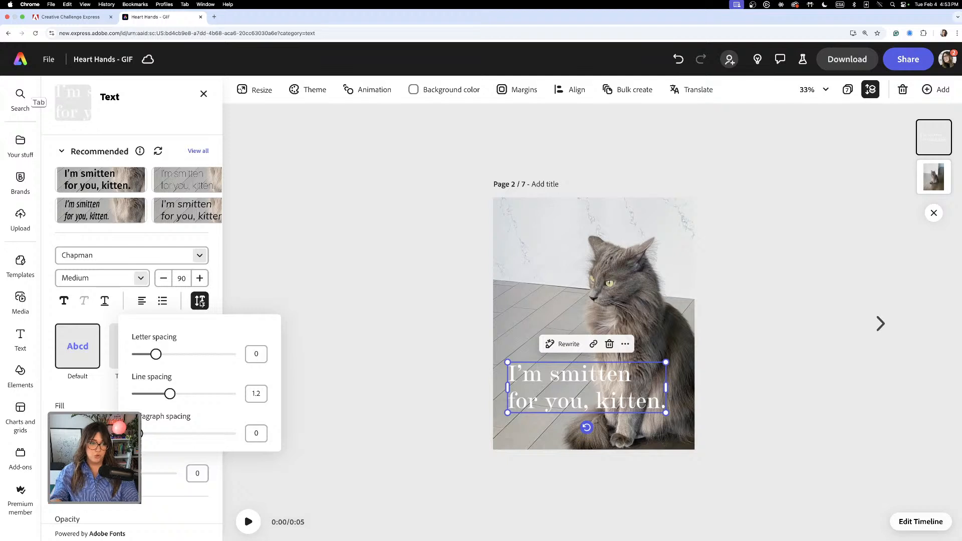
left_click_drag(174, 397, 157, 397)
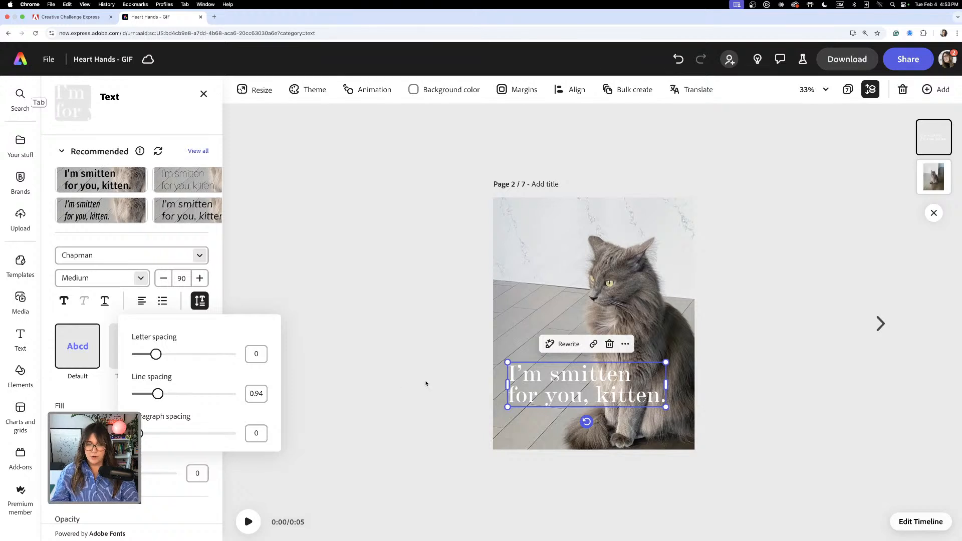
left_click(474, 358)
left_click(416, 350)
Step: Move the white phrase lower on the page and enlarge it to size 98
left_click(640, 400)
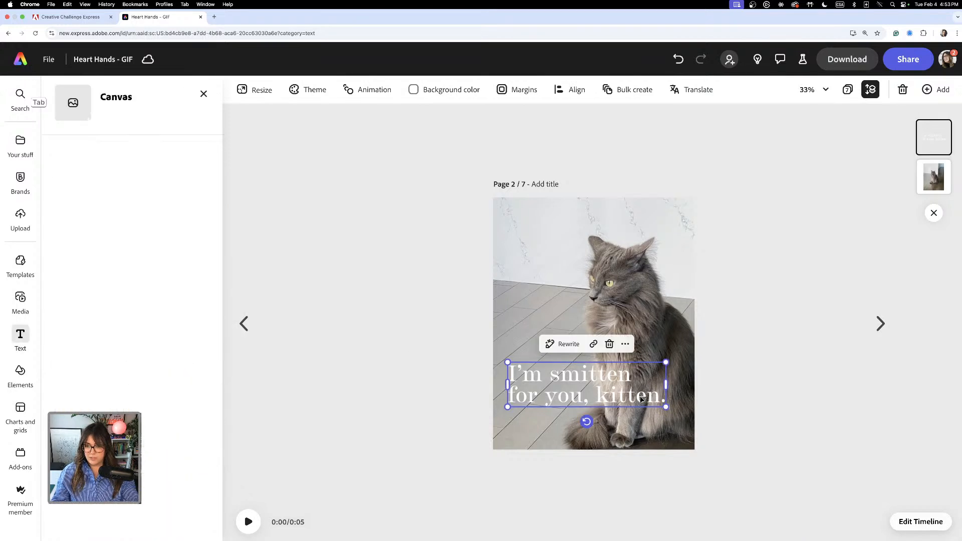
left_click_drag(640, 400, 638, 413)
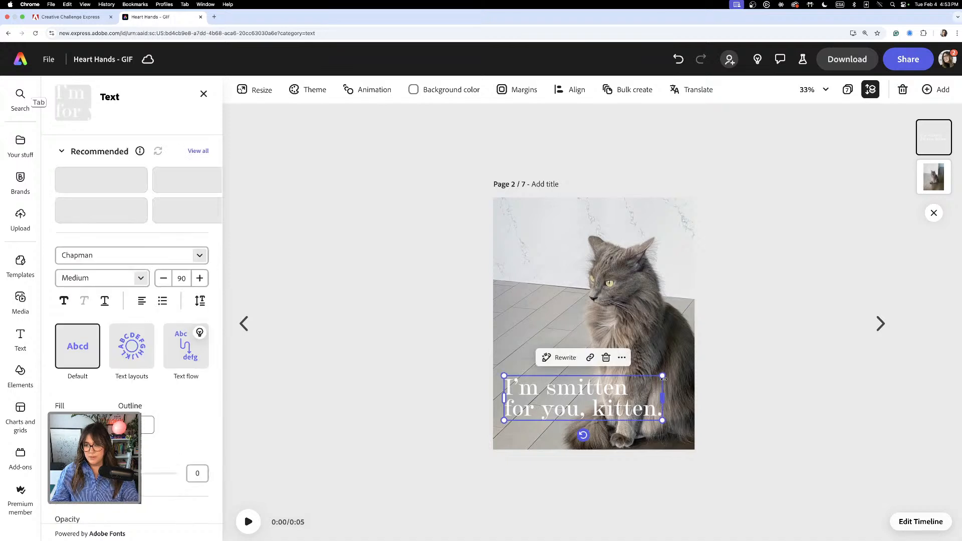
left_click_drag(663, 377, 677, 371)
left_click_drag(651, 412, 652, 416)
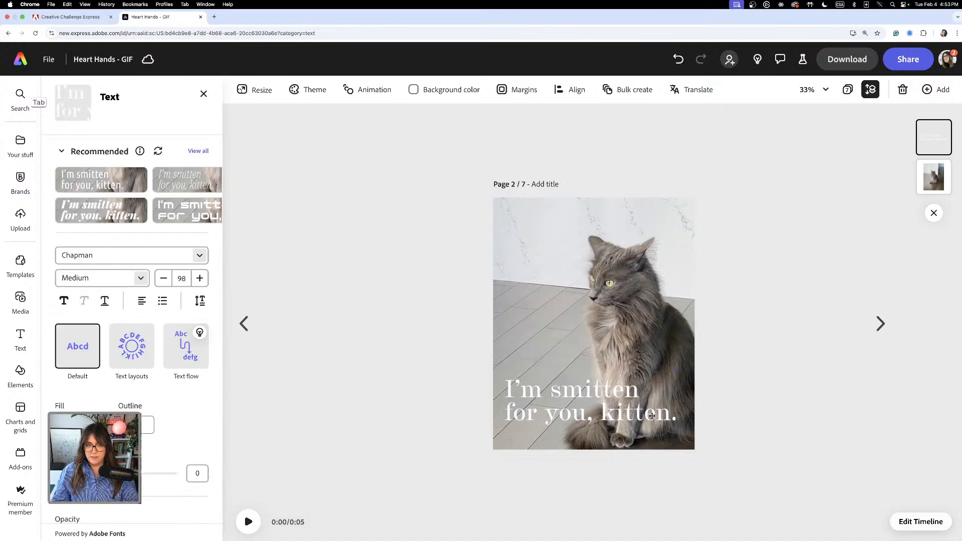
Step: Set the phrase's font weight to Black and reduce it to size 90 so both lines fit the page width
left_click(141, 277)
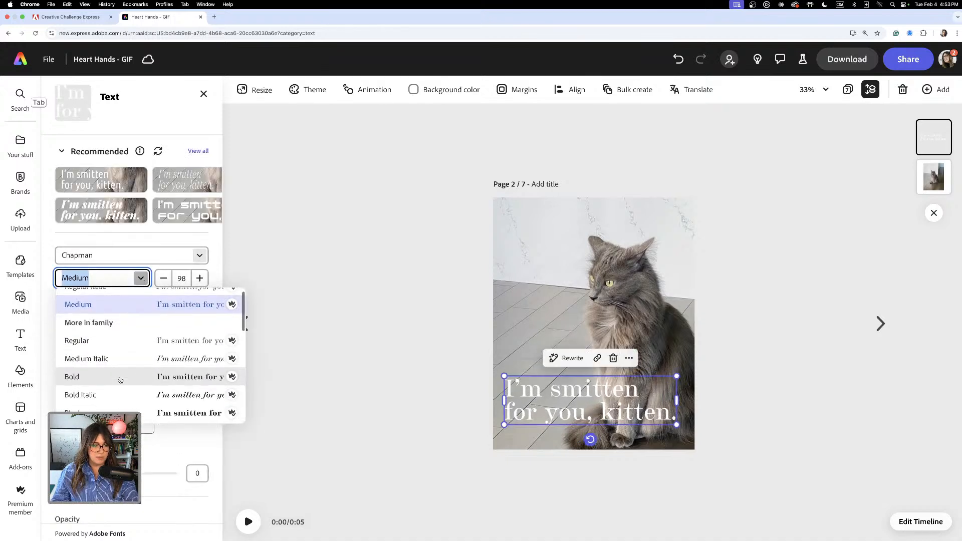
scroll(120, 380, "down", 1)
left_click(120, 395)
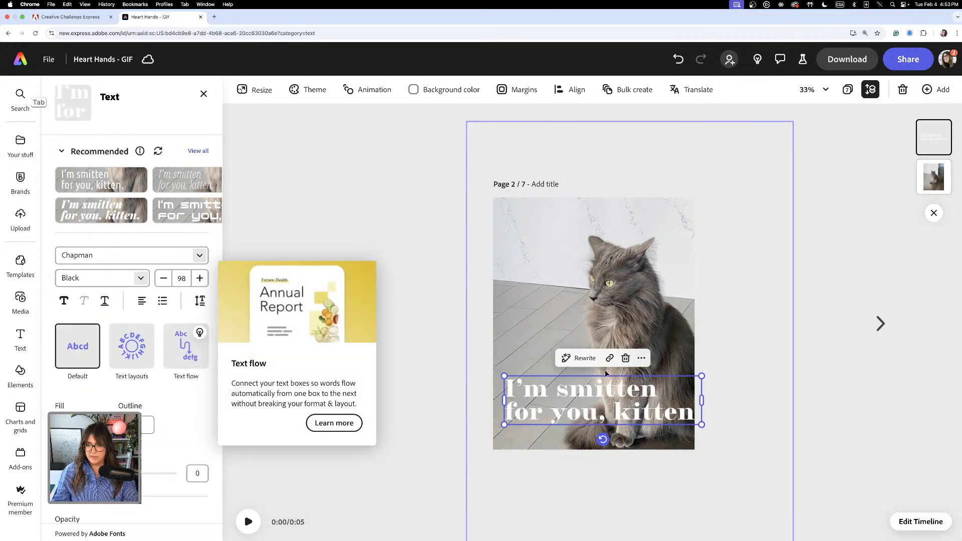
left_click_drag(701, 376, 686, 379)
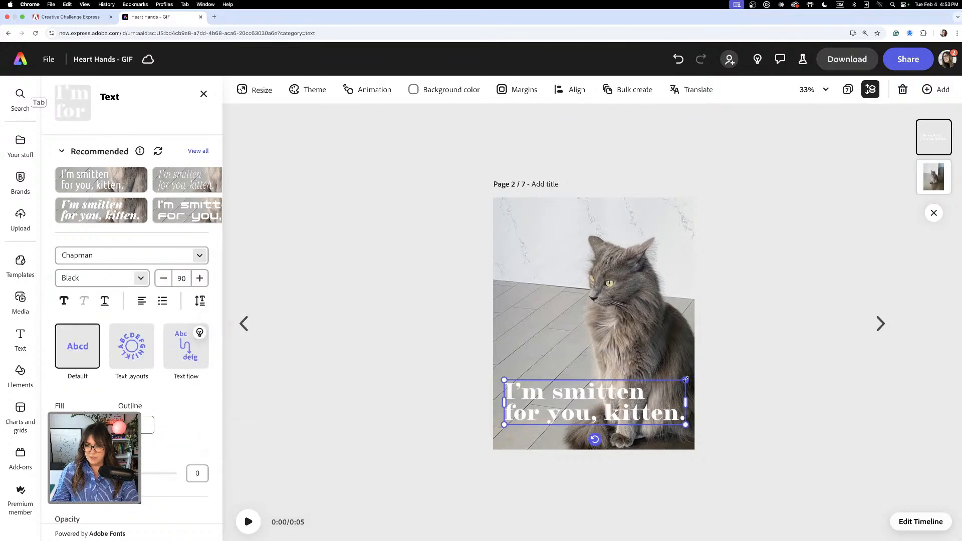
left_click_drag(634, 414, 631, 412)
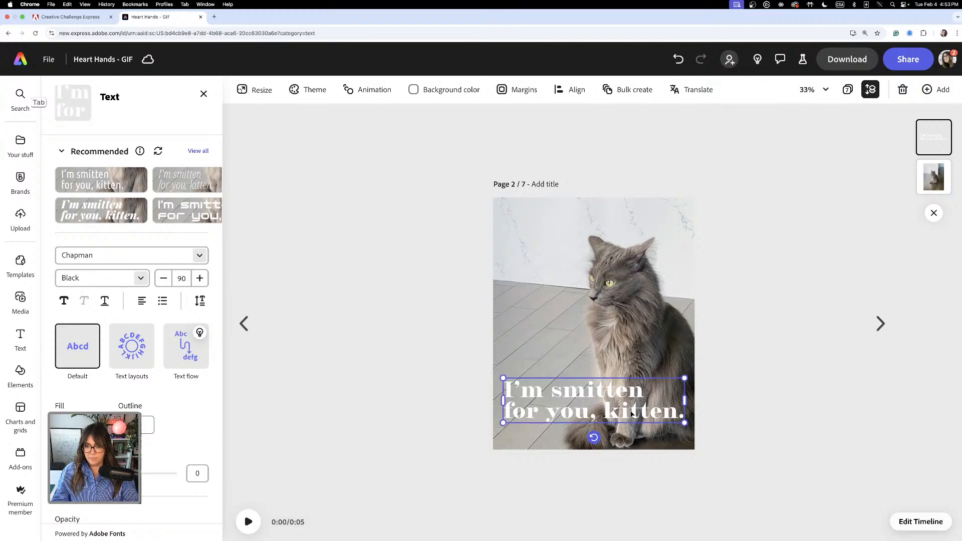
left_click(349, 313)
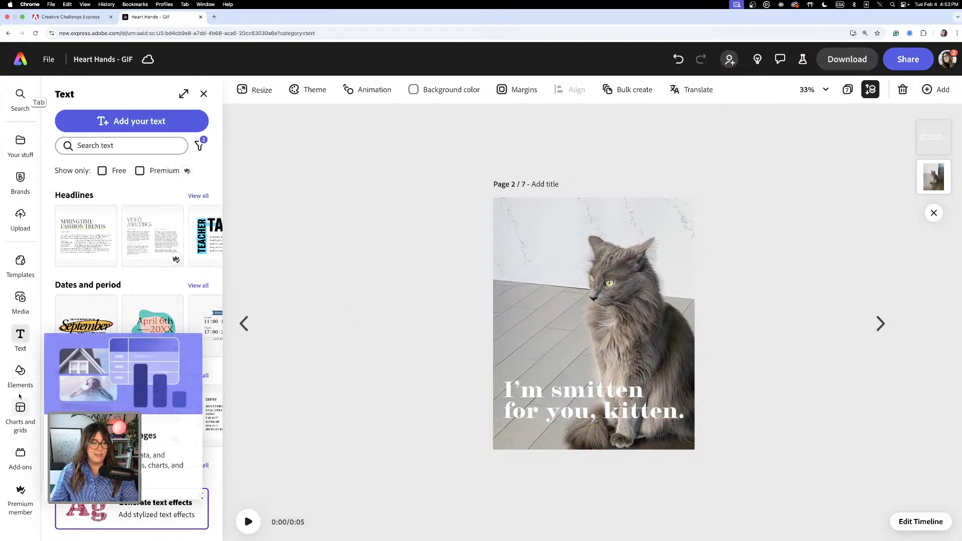
Step: Search the elements for "heart" and add the solid black heart icon, shrunk and placed right after "smitten"
left_click(20, 370)
left_click(160, 145)
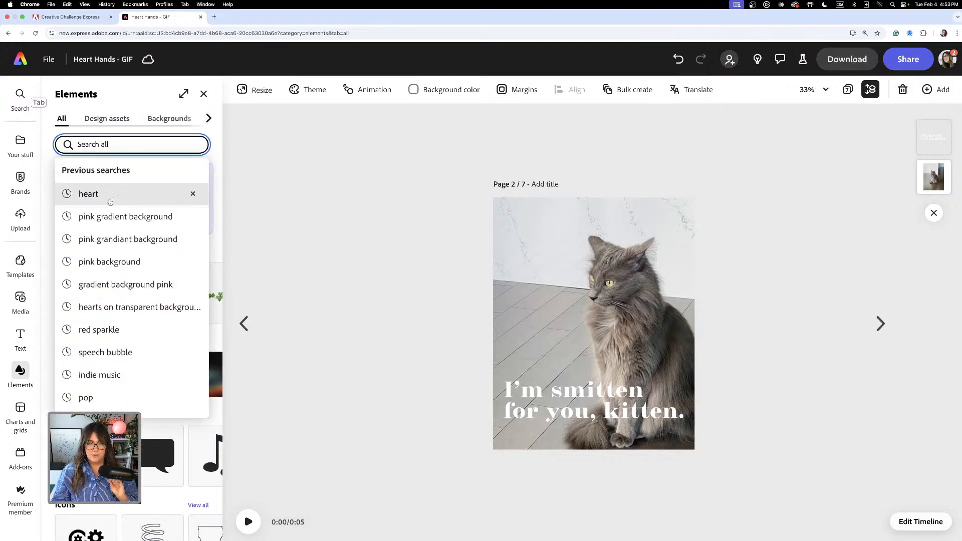
left_click(193, 194)
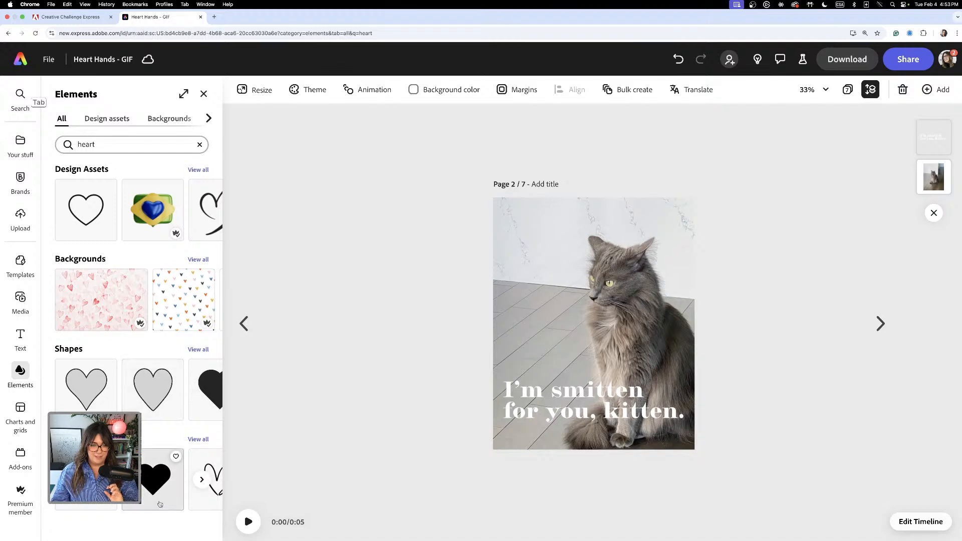
left_click(153, 478)
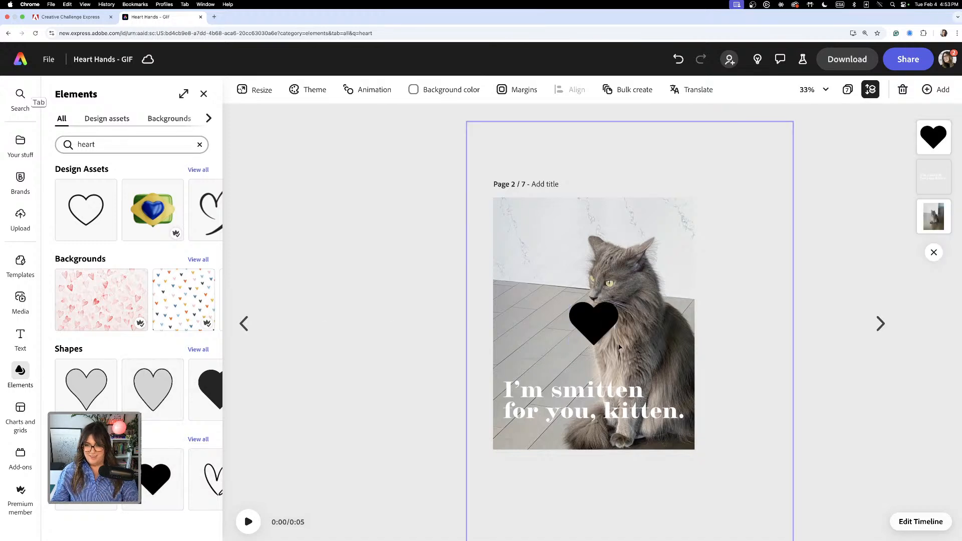
left_click(585, 319)
left_click_drag(618, 302, 667, 394)
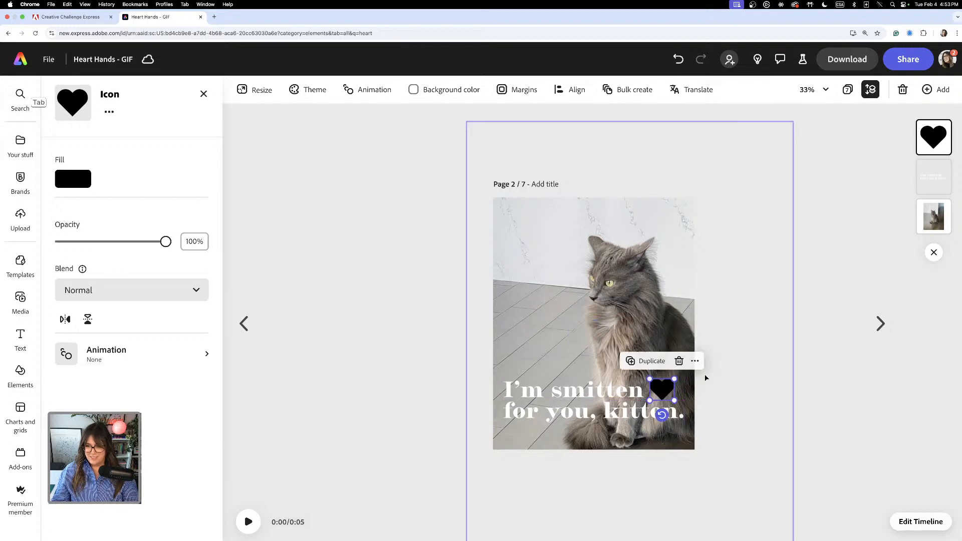
Step: Fill the heart icon with pink, #D94CA8
left_click(69, 184)
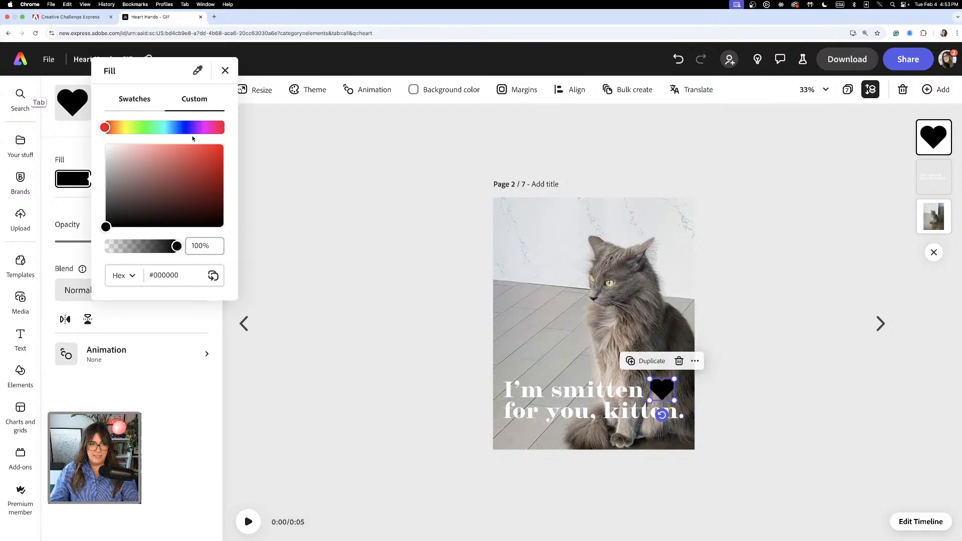
left_click(203, 128)
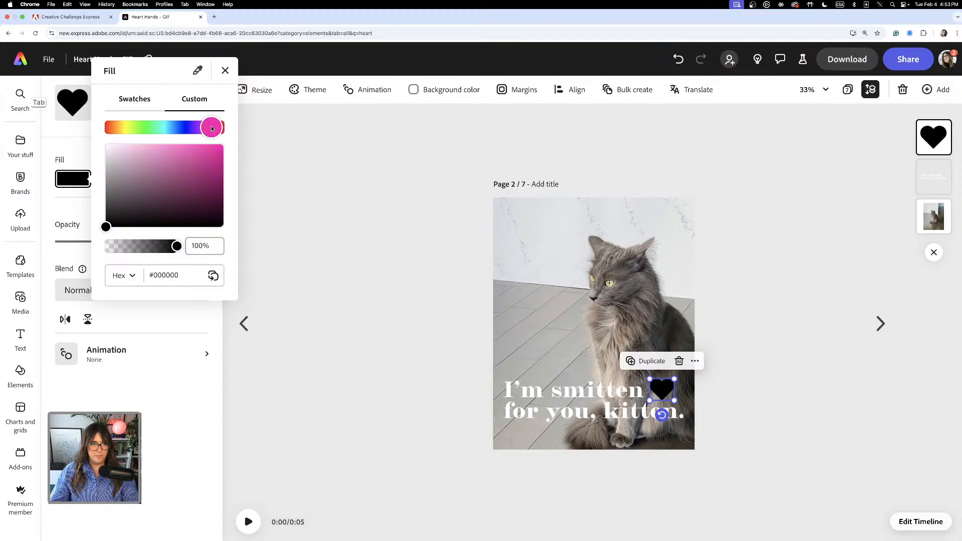
mouse_move(188, 150)
left_mouse_down()
mouse_move(150, 154)
mouse_move(186, 157)
left_mouse_up()
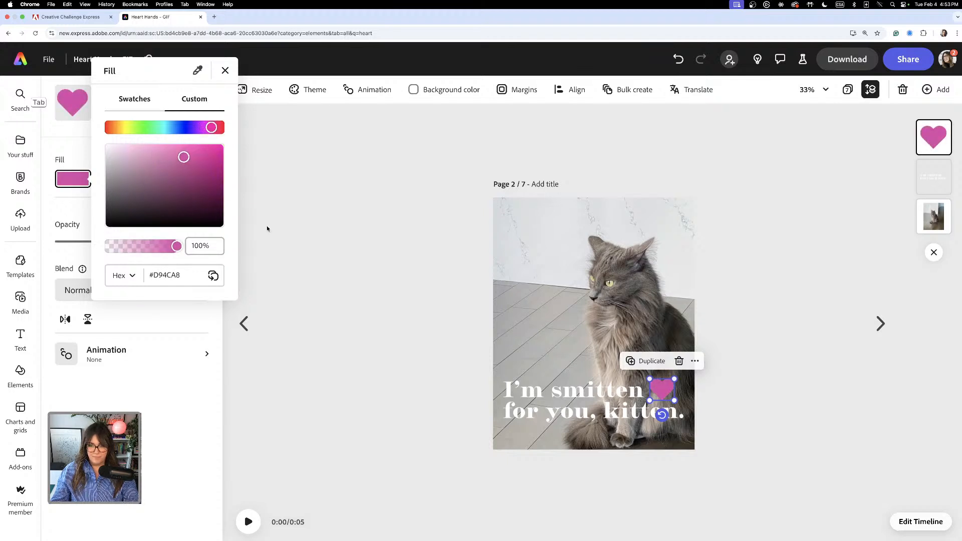
left_click(339, 255)
Step: Rotate the phrase 90 degrees clockwise and place it vertically along the page's left side, beside the cat
left_click(601, 417)
left_click_drag(617, 397, 599, 317)
left_click_drag(574, 358, 515, 323)
left_click_drag(584, 303, 539, 304)
Step: Change the vertical phrase's fill to black and enlarge it to size 100
left_click(65, 425)
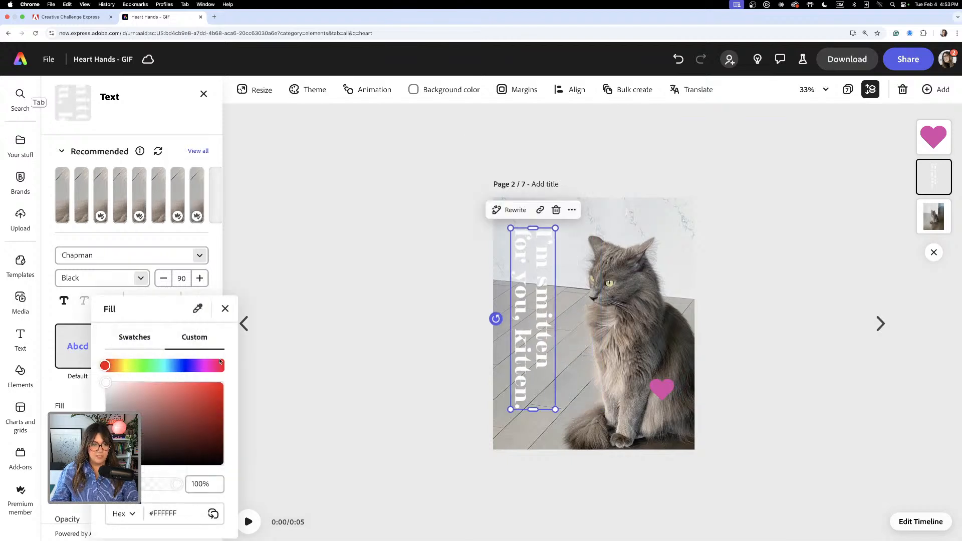
left_click(226, 467)
left_click(334, 346)
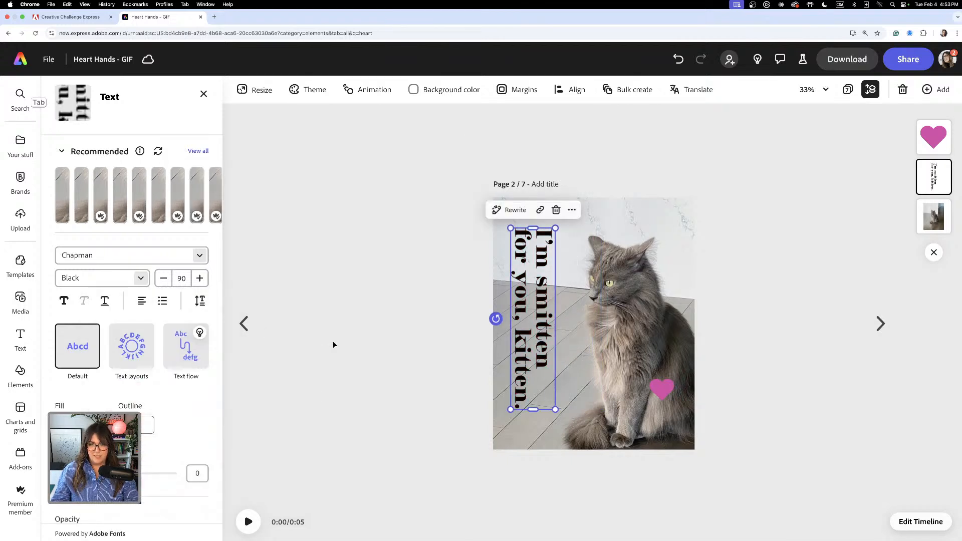
left_click_drag(556, 228, 550, 251)
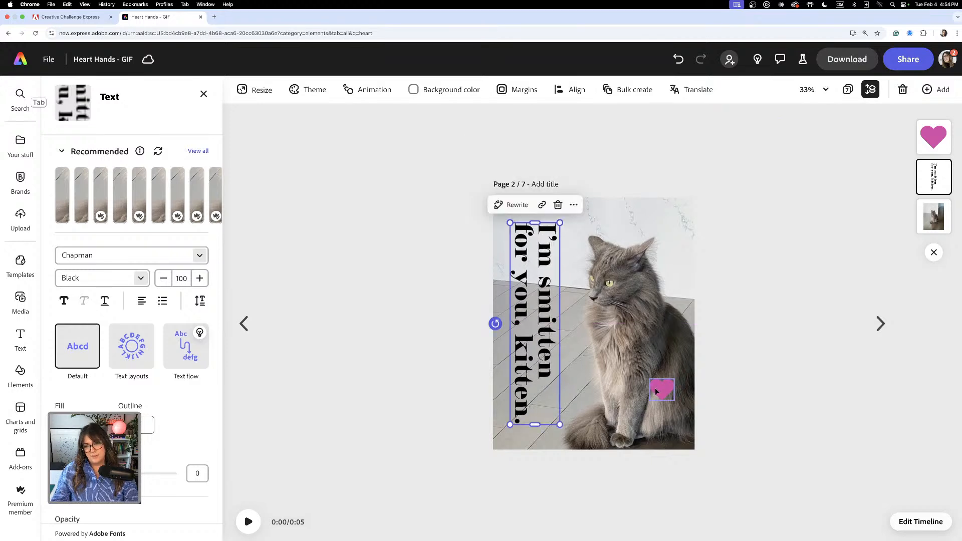
Step: Move the pink heart to the end of the vertical word "smitten" and shrink it to fit the line
left_click_drag(662, 389, 546, 398)
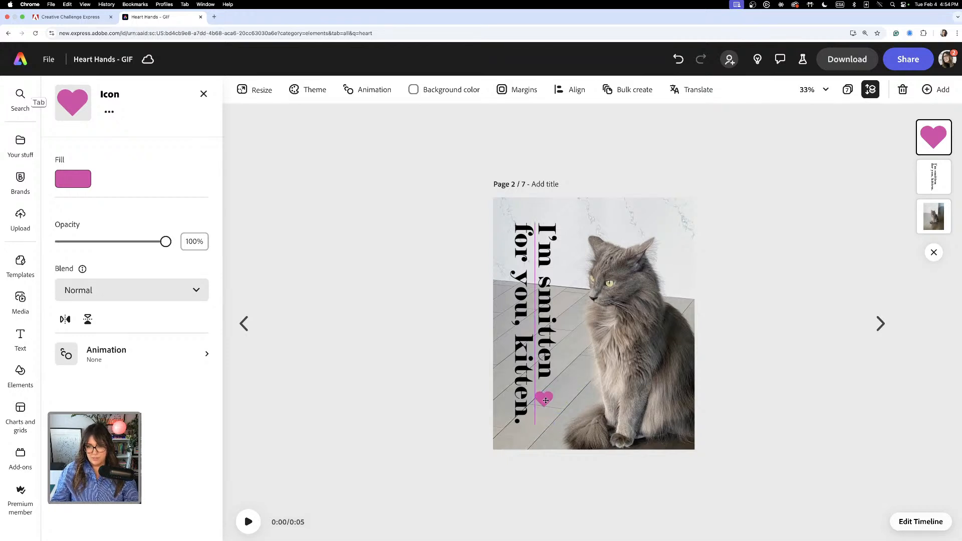
left_click_drag(546, 402, 546, 402)
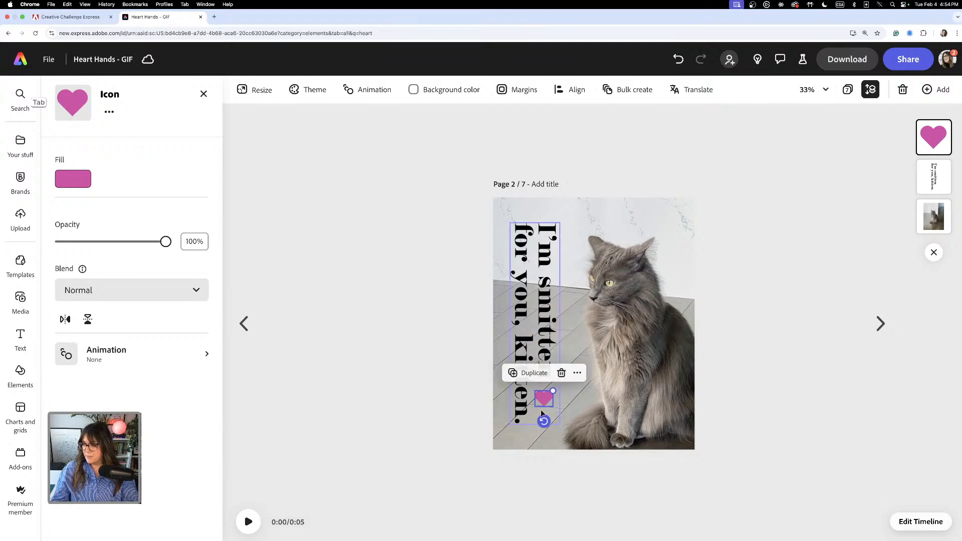
left_click(402, 328)
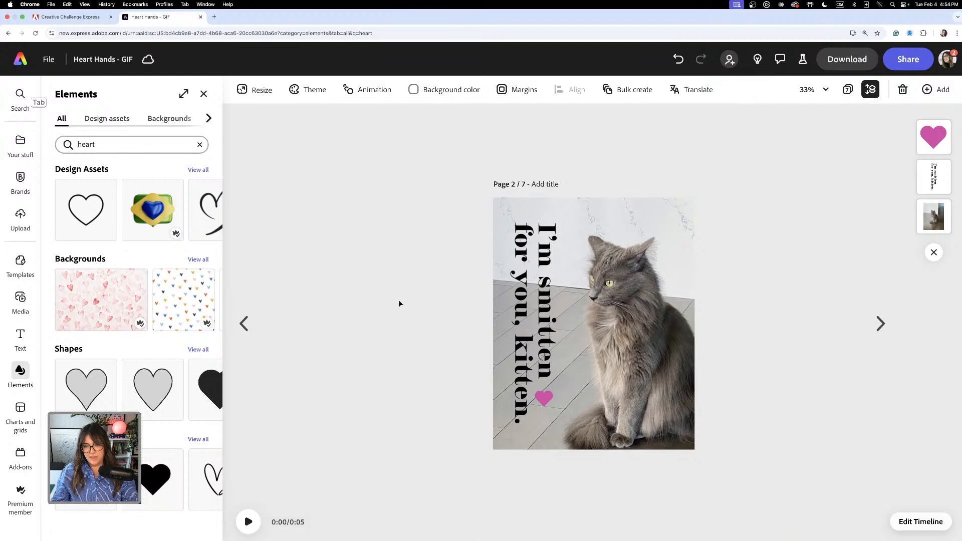
Step: Apply the Drift entrance animation to the vertical phrase
left_click(555, 307)
scroll(184, 406, "down", 5)
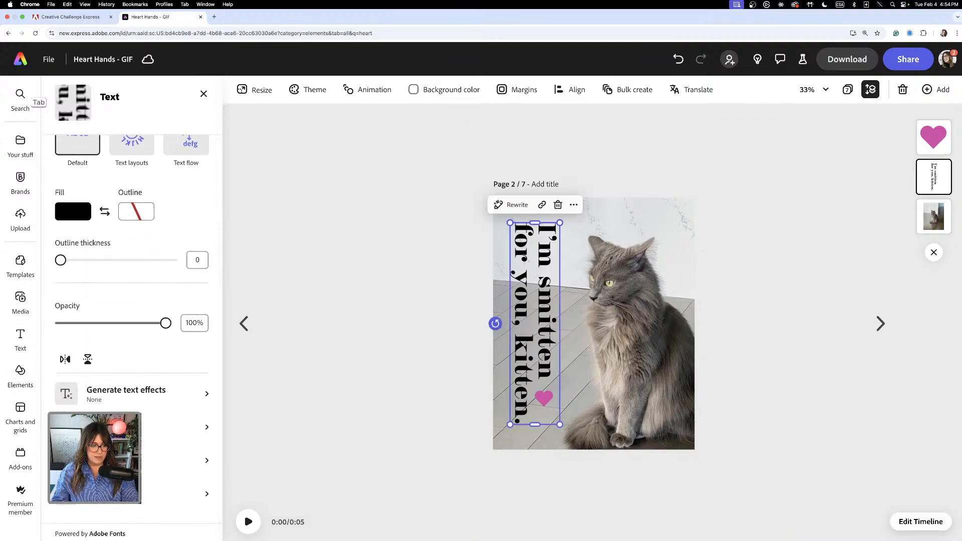
left_click(131, 493)
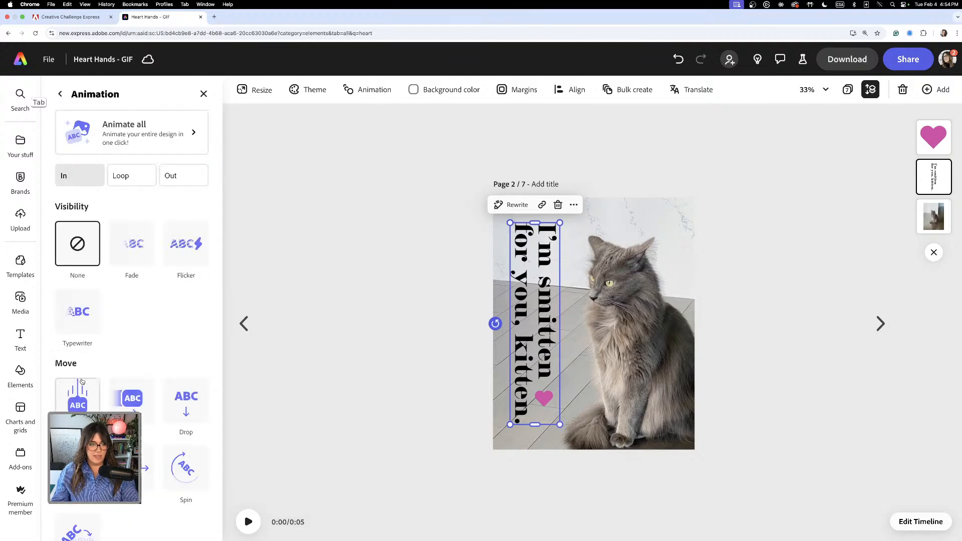
left_click(132, 402)
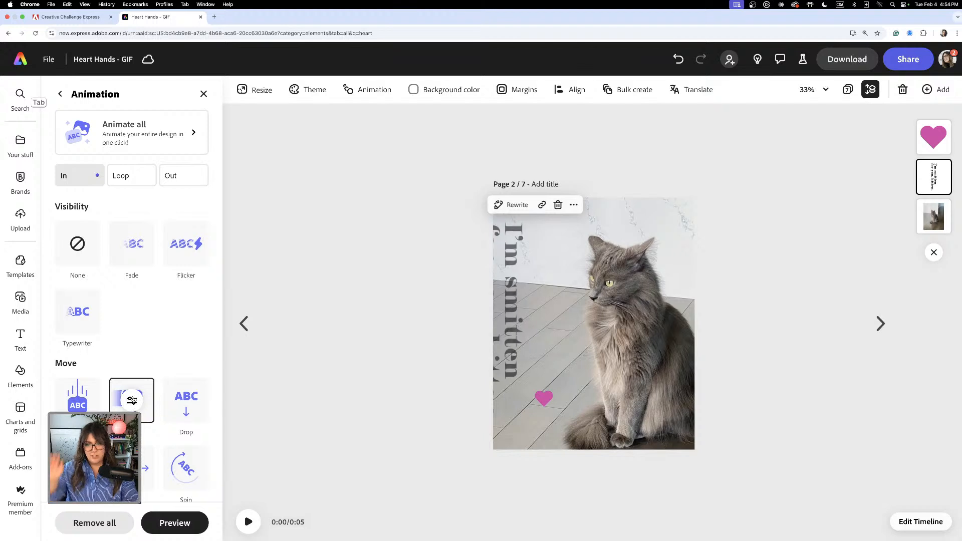
Step: Set the phrase's drift to move downward over 1.7 s, starting outside the page
left_click(131, 400)
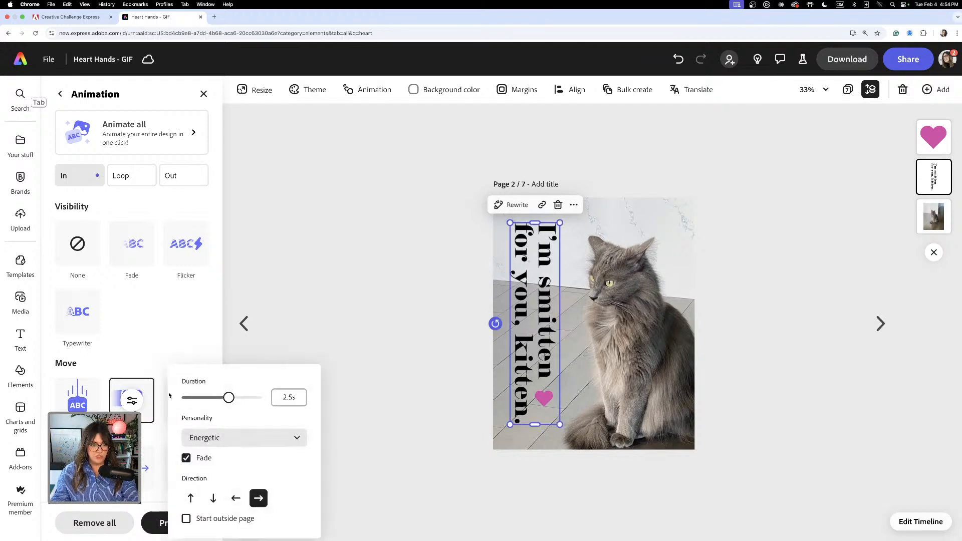
left_click(215, 503)
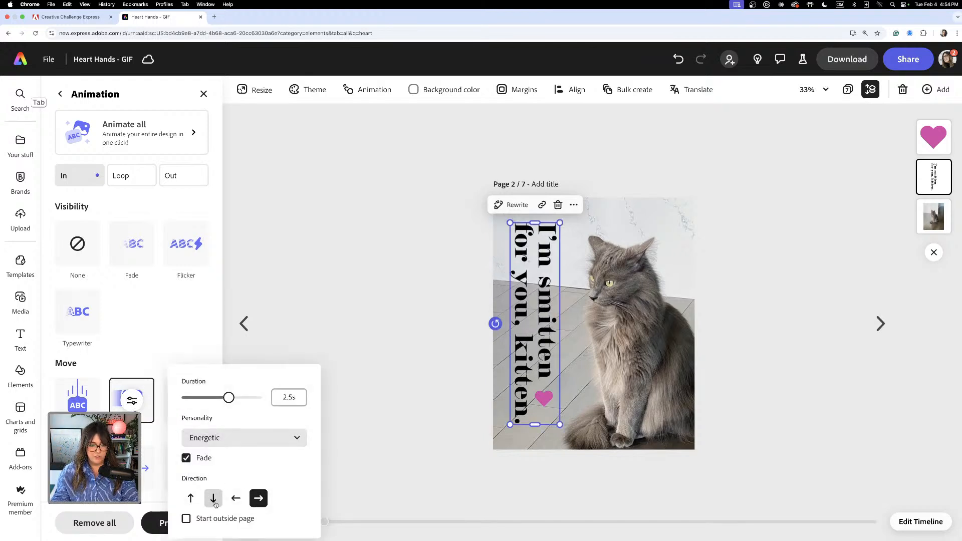
left_click(212, 400)
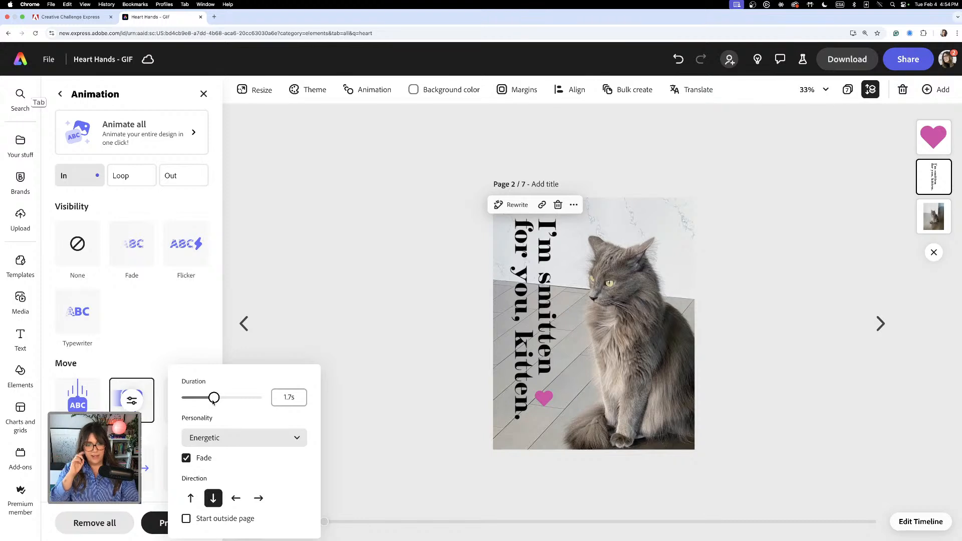
left_click(186, 519)
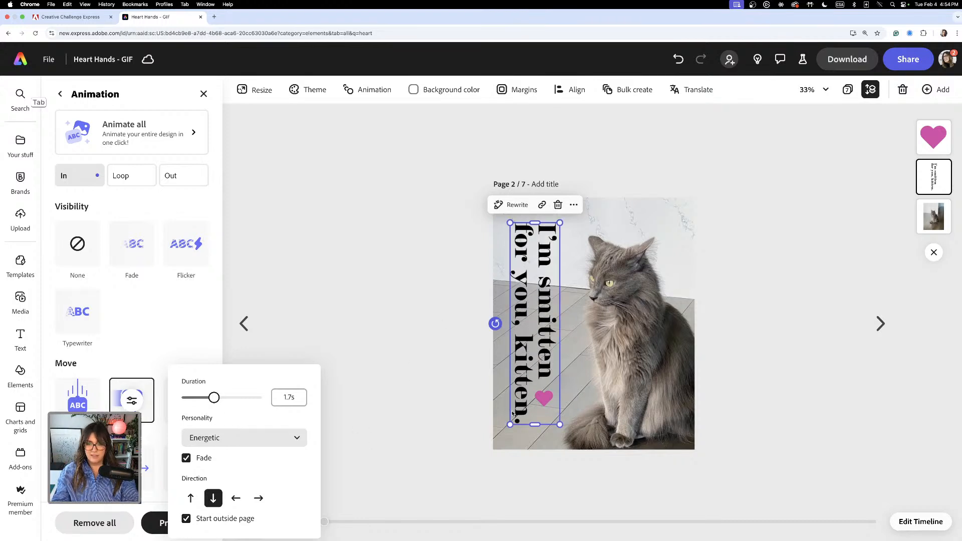
left_click(360, 442)
Step: Try the Spin entrance animation on the pink heart, preview it, and raise its intensity to 100
left_click(543, 399)
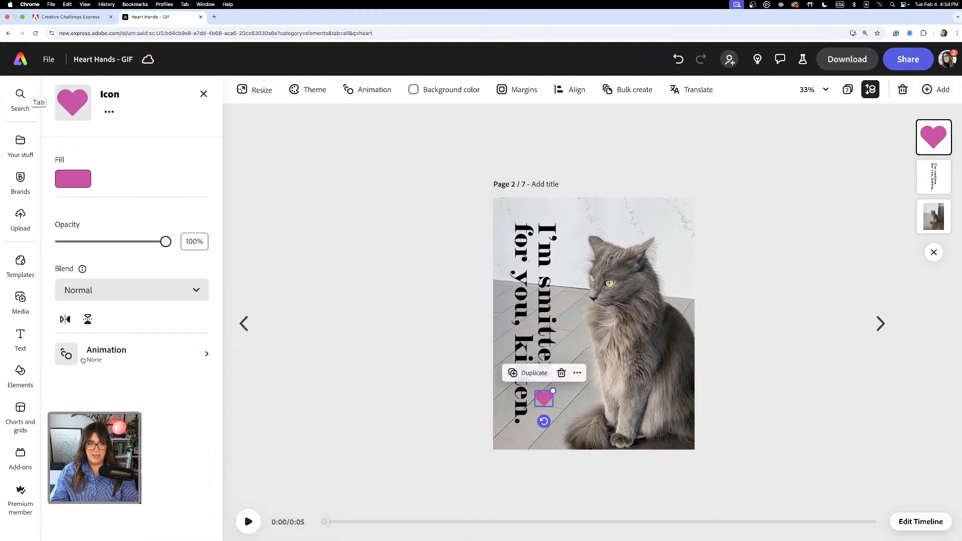
left_click(97, 363)
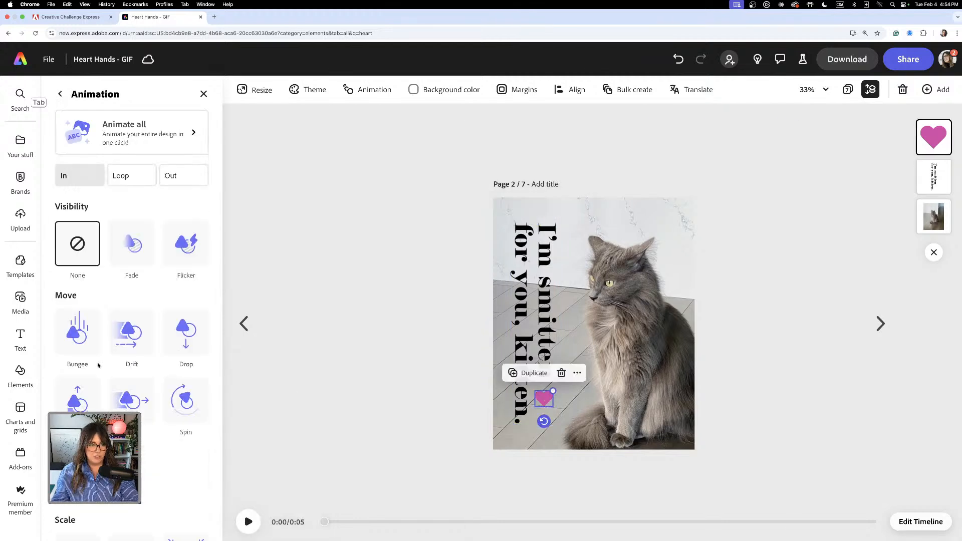
left_click(184, 400)
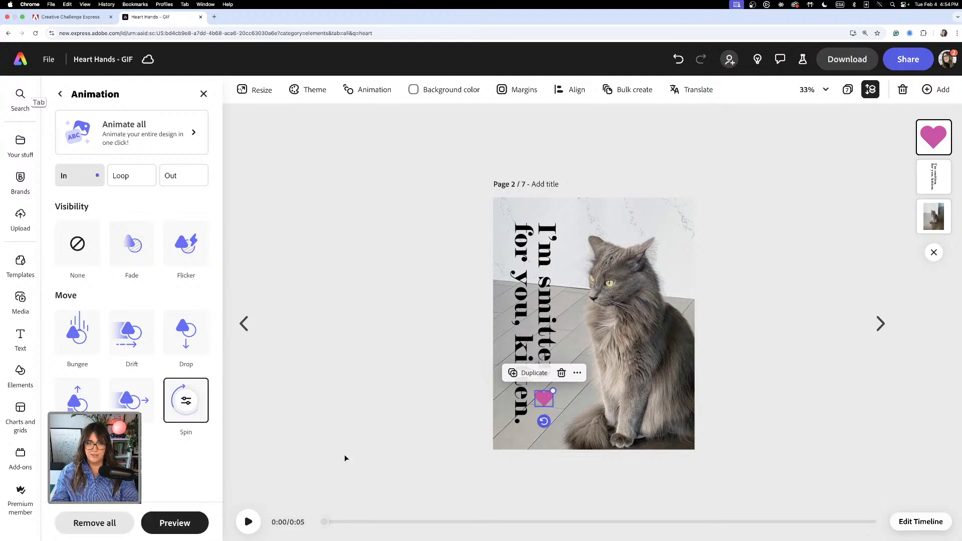
left_click(251, 522)
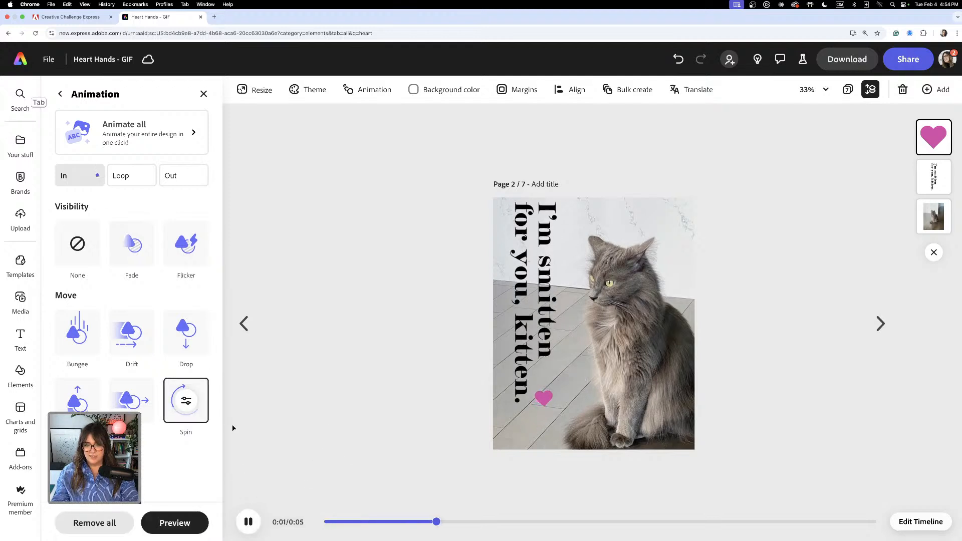
left_click(186, 401)
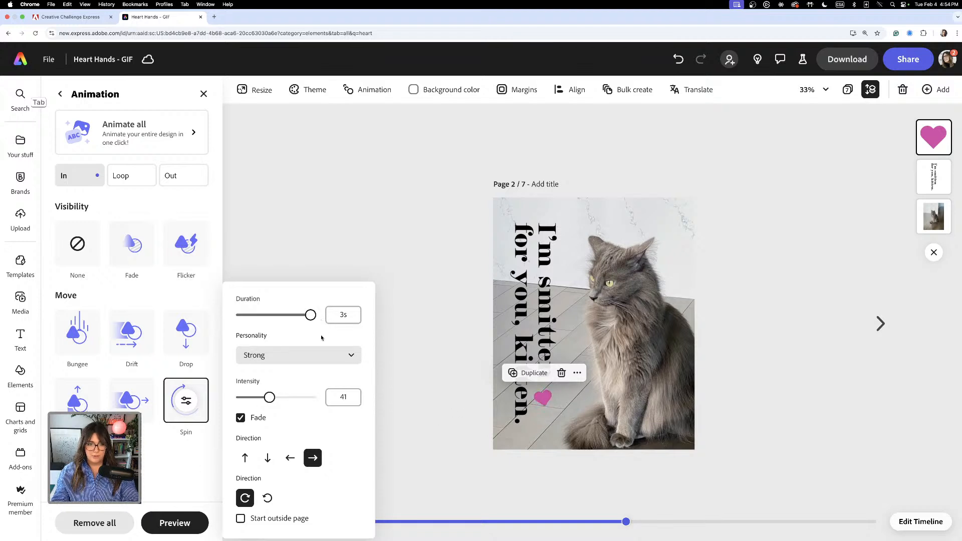
left_click_drag(270, 397, 313, 397)
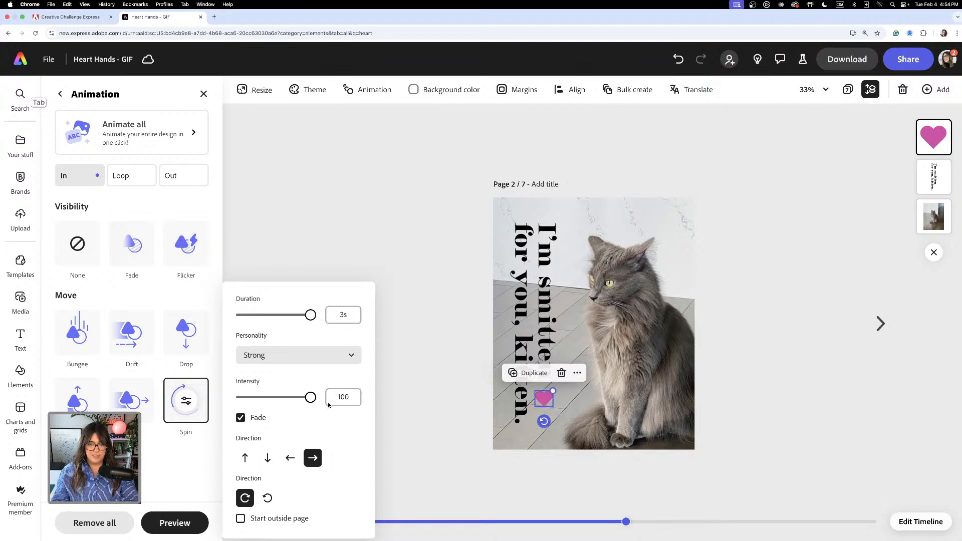
left_click(418, 414)
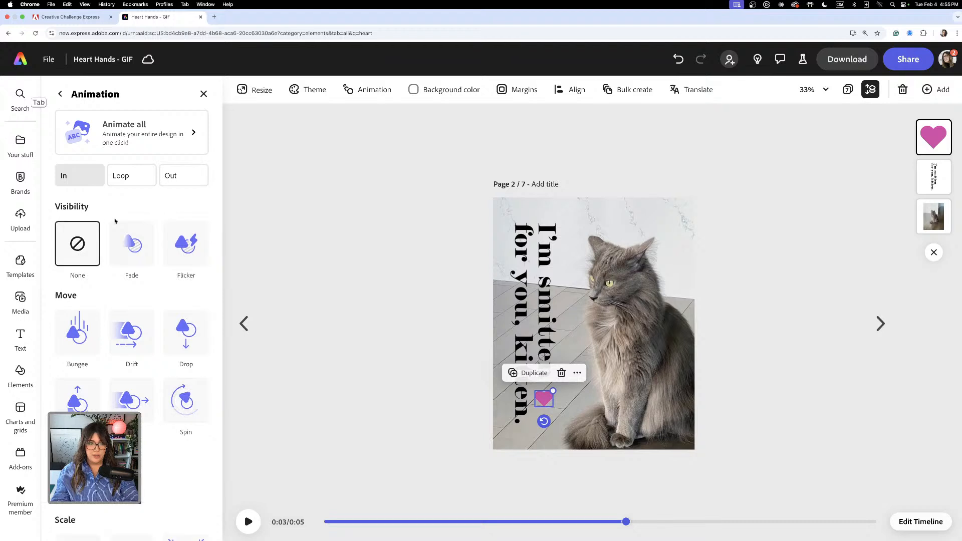
Step: Apply the Spin loop animation to the pink heart at intensity 62 and play the page from the start
left_click(142, 180)
left_click(185, 335)
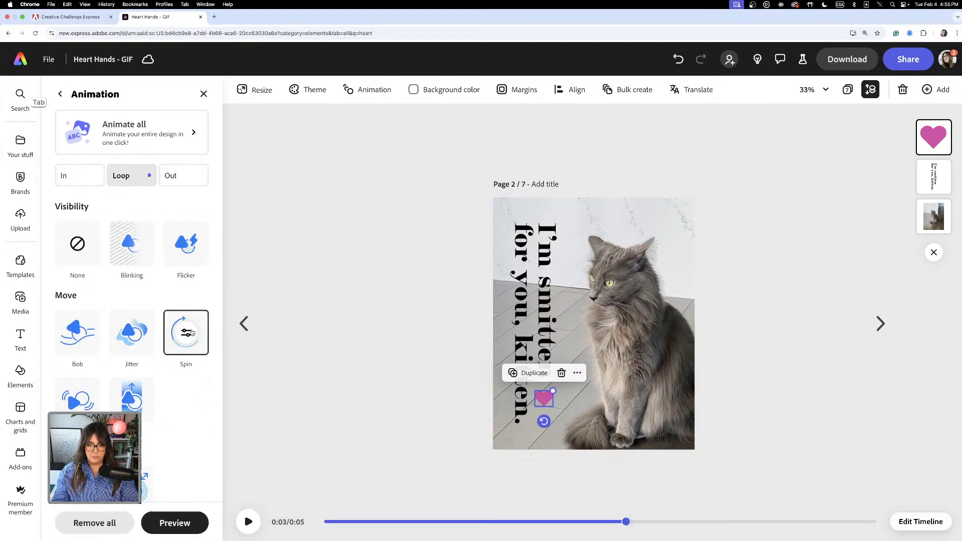
left_click(185, 334)
left_click_drag(245, 384, 286, 389)
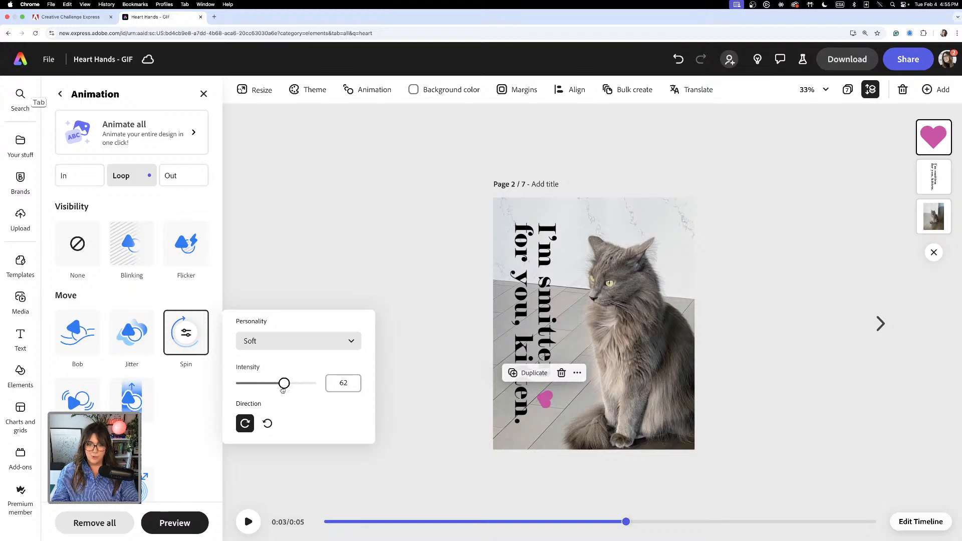
left_click(351, 475)
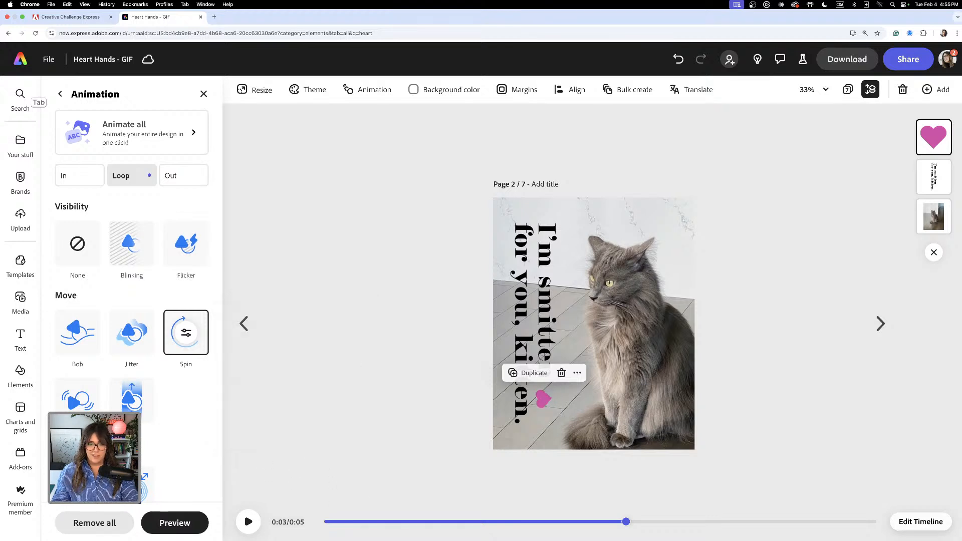
left_click_drag(627, 522, 307, 521)
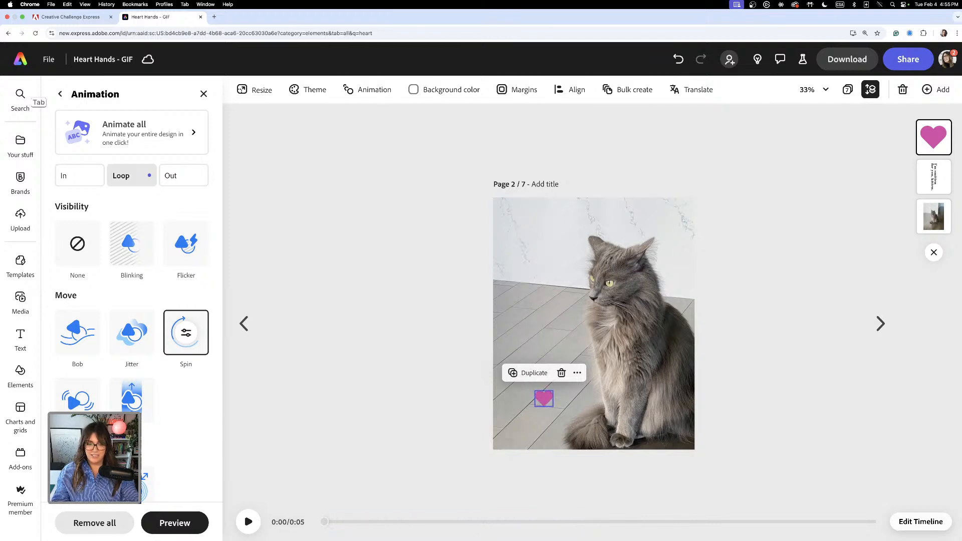
left_click(248, 522)
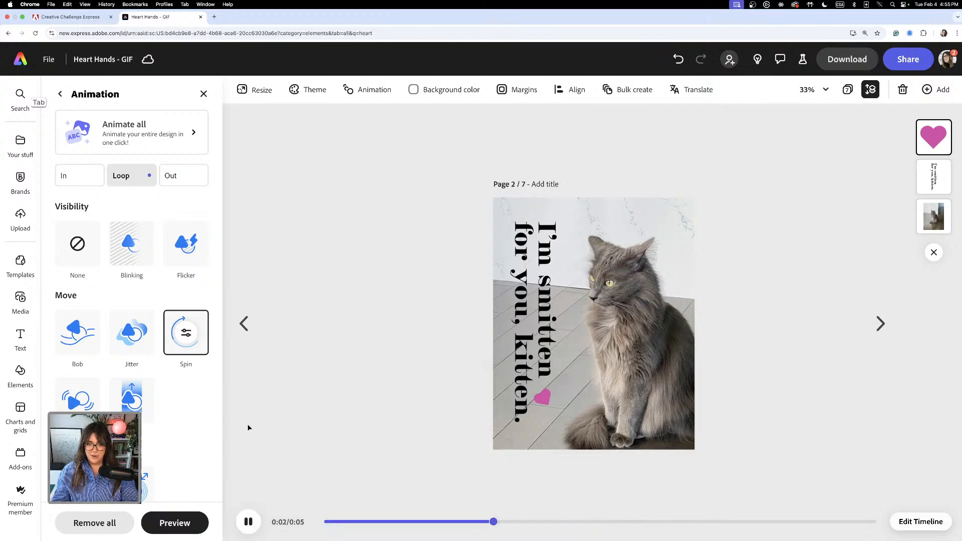
Step: Switch to the Creative Challenge Express presentation and advance through the two "Test your gif!" slides
left_click(78, 19)
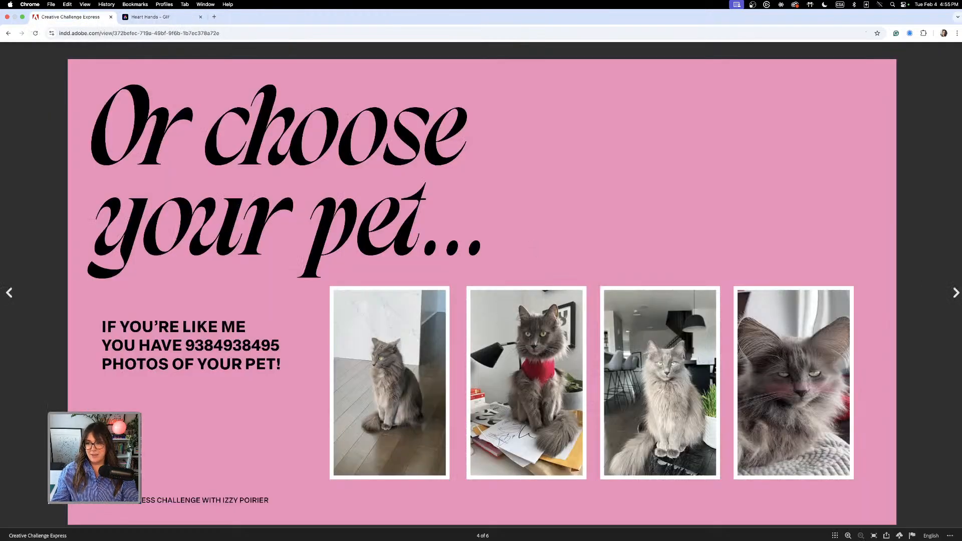
left_click(956, 293)
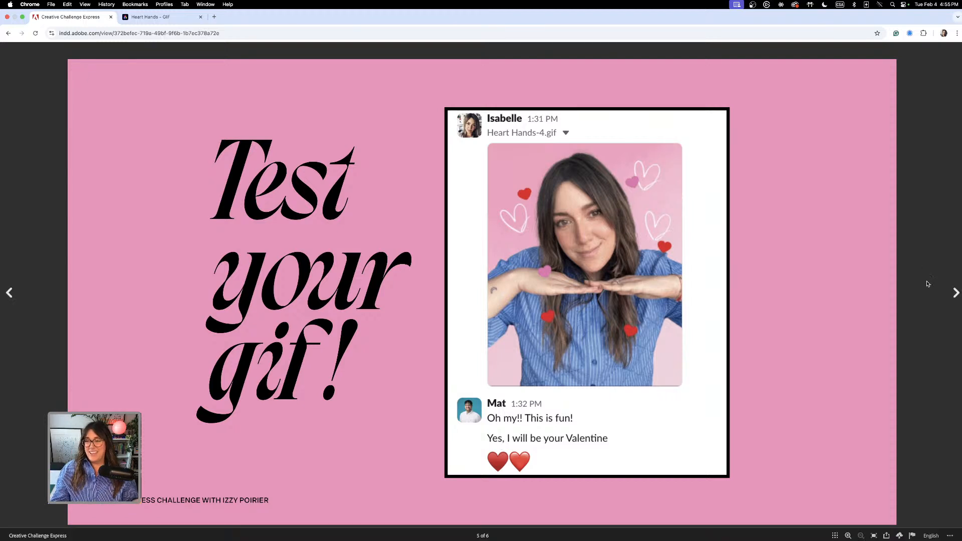
left_click(952, 293)
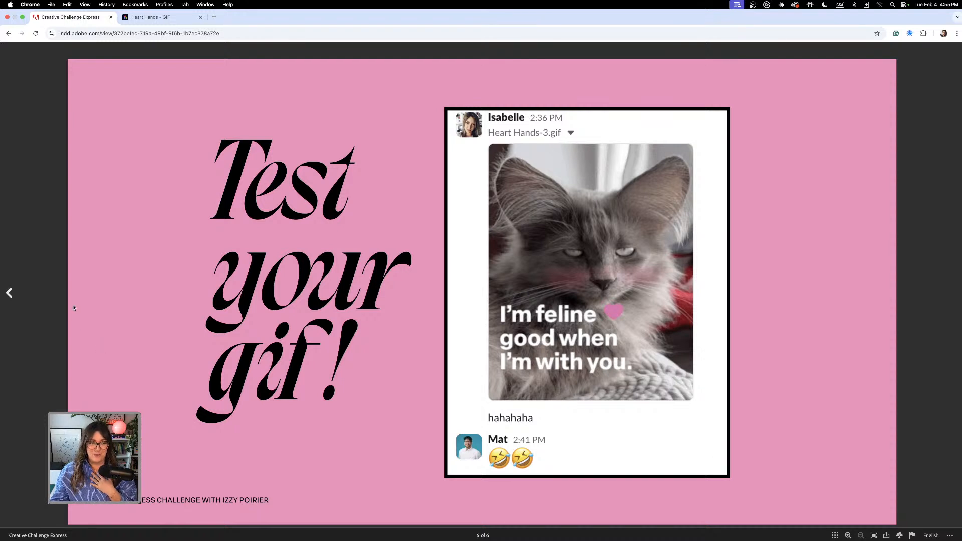
Step: Return to the Heart Hands - GIF project in Adobe Express, open page 5 with the cat close-up, and play its animation
left_click(168, 17)
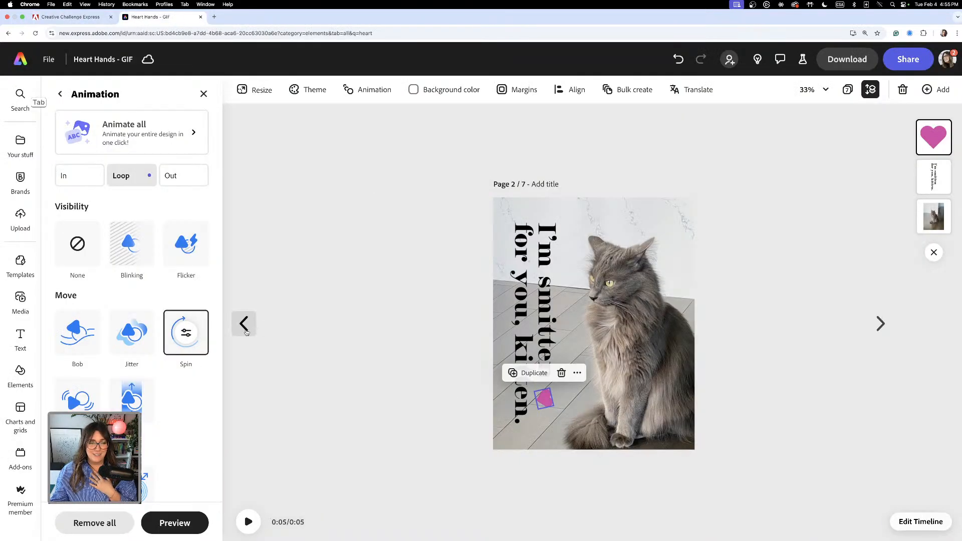
left_click(848, 90)
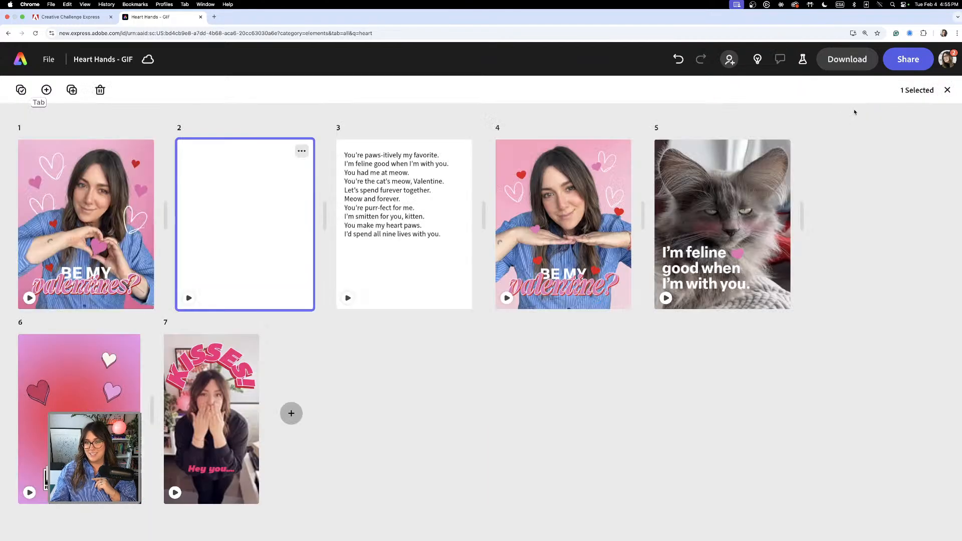
left_click(727, 214)
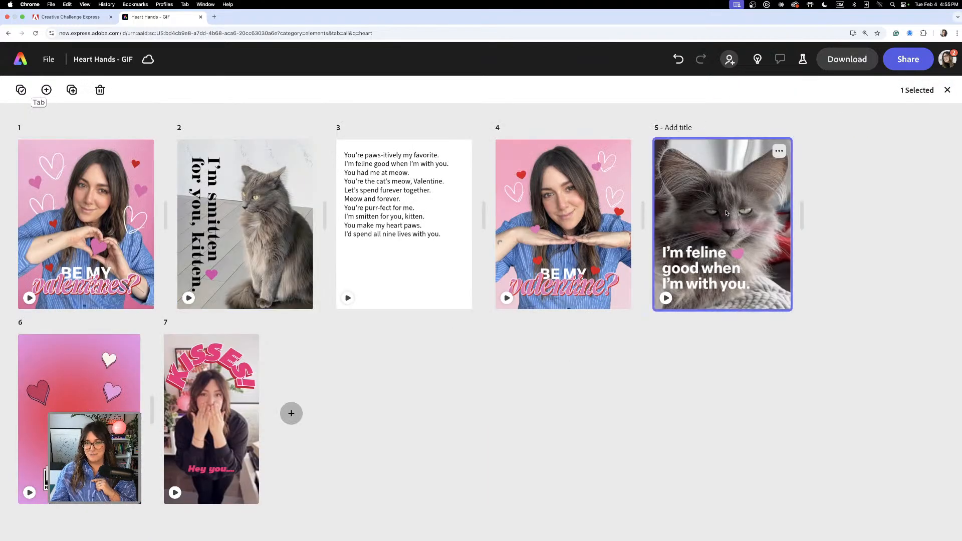
double_click(724, 211)
key("space")
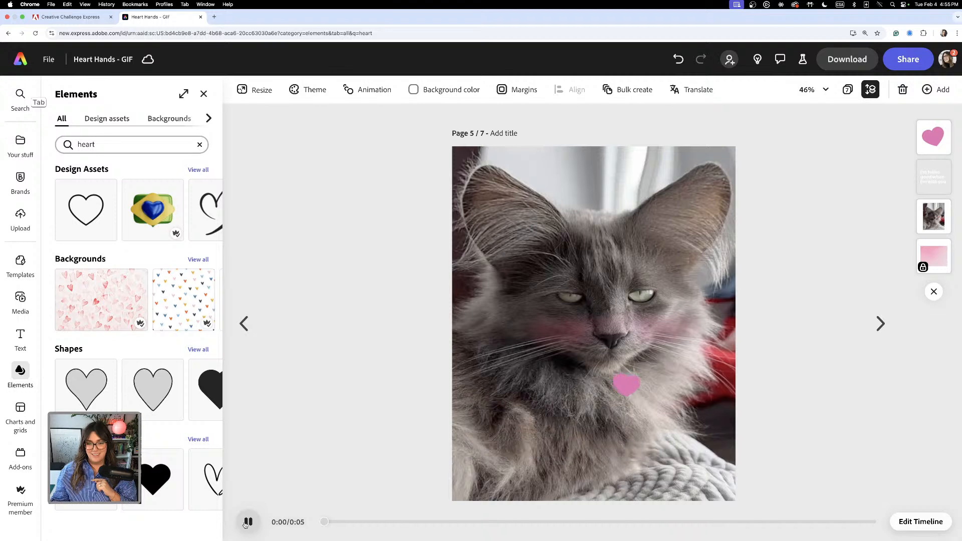